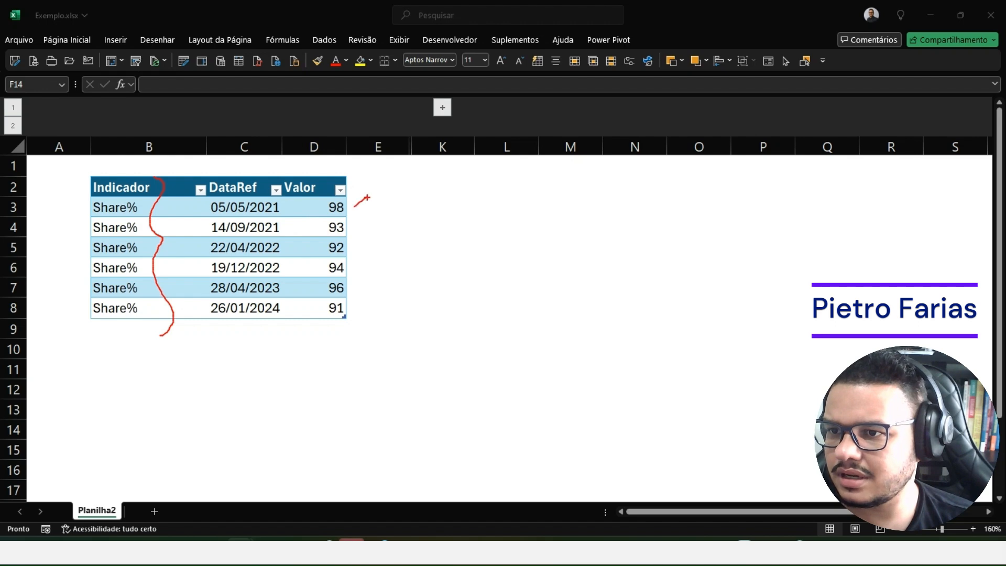
- Examine the dates and values of the Share% indicator row by row in the table
mouse_move(349, 271)
mouse_down()
mouse_move(369, 262)
mouse_move(370, 276)
mouse_up()
drag(355, 309, 374, 297)
key(Escape)
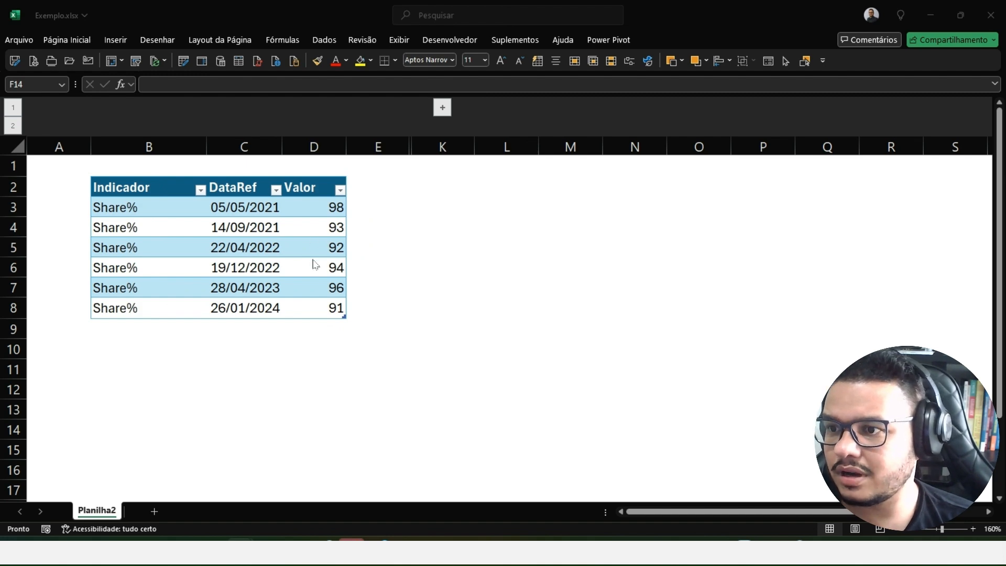
click(262, 209)
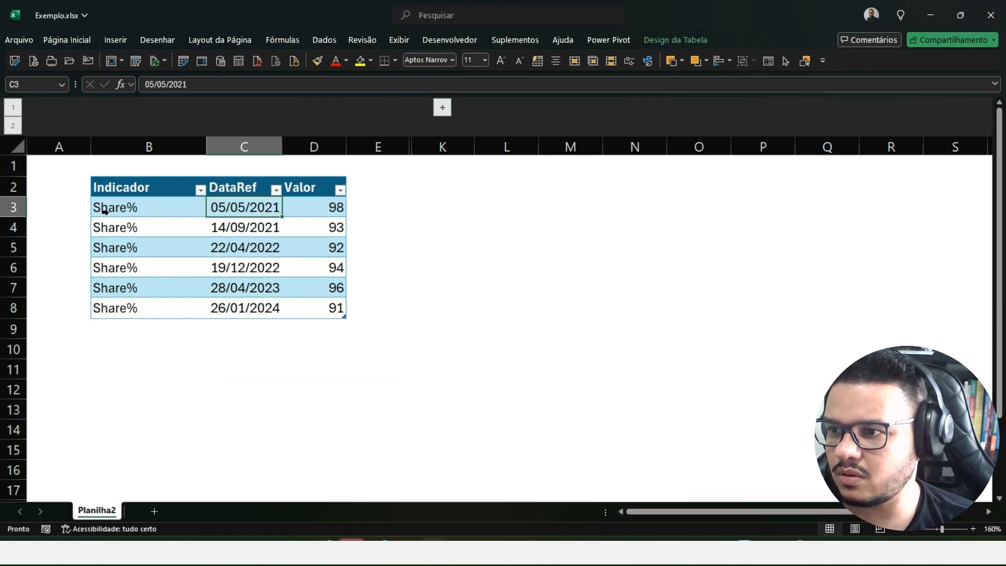
click(132, 209)
click(331, 211)
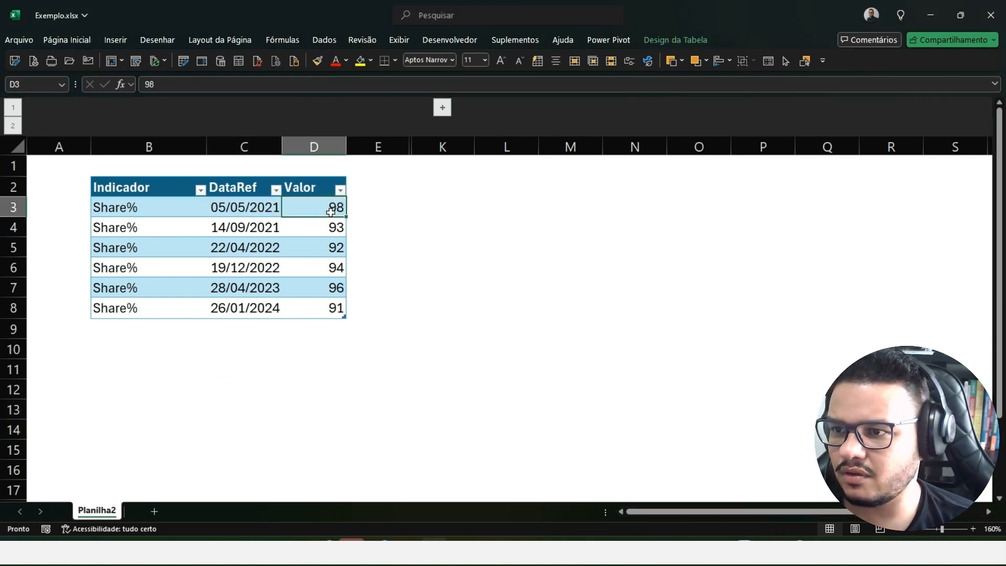
click(235, 229)
click(317, 227)
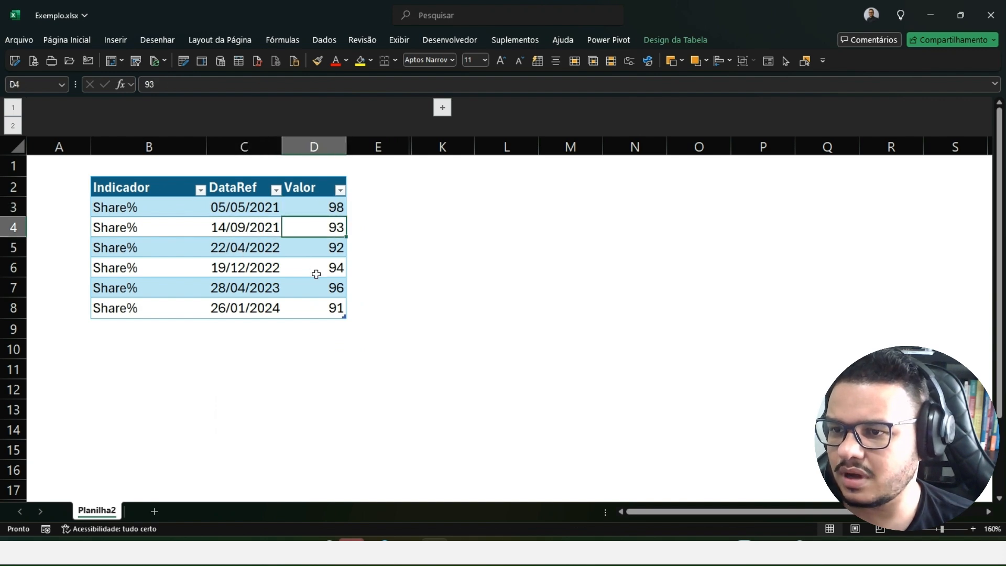
click(260, 252)
click(314, 249)
click(274, 263)
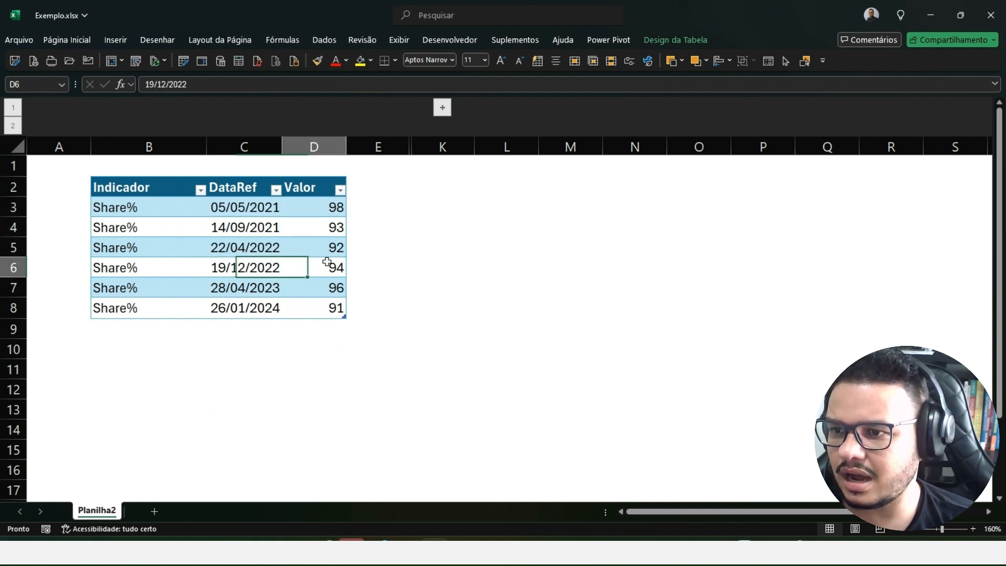
click(327, 264)
click(272, 287)
click(287, 290)
click(267, 308)
click(322, 309)
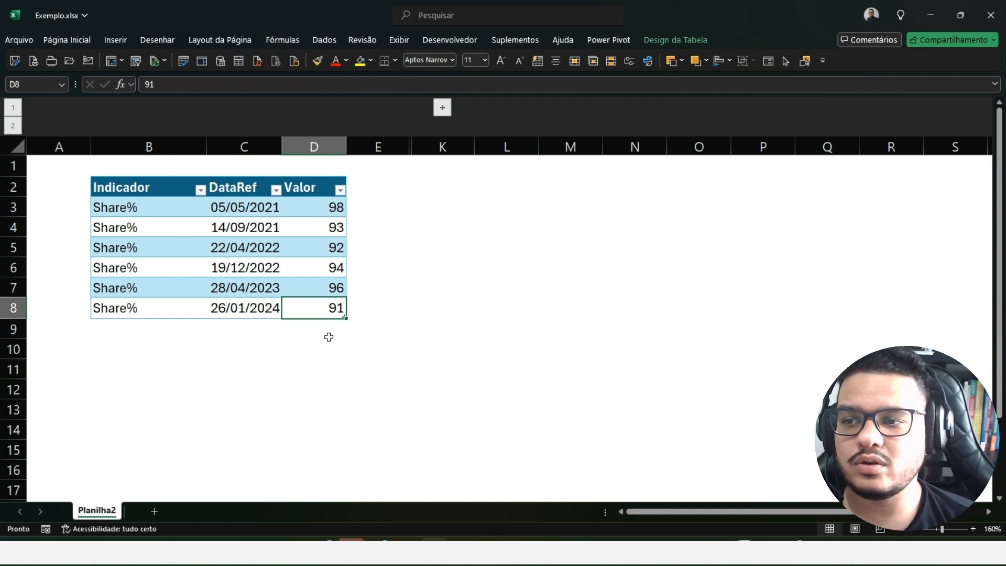
- Enter the example lookup date 29/06/2023 in cell C13
click(258, 414)
text(29/0)
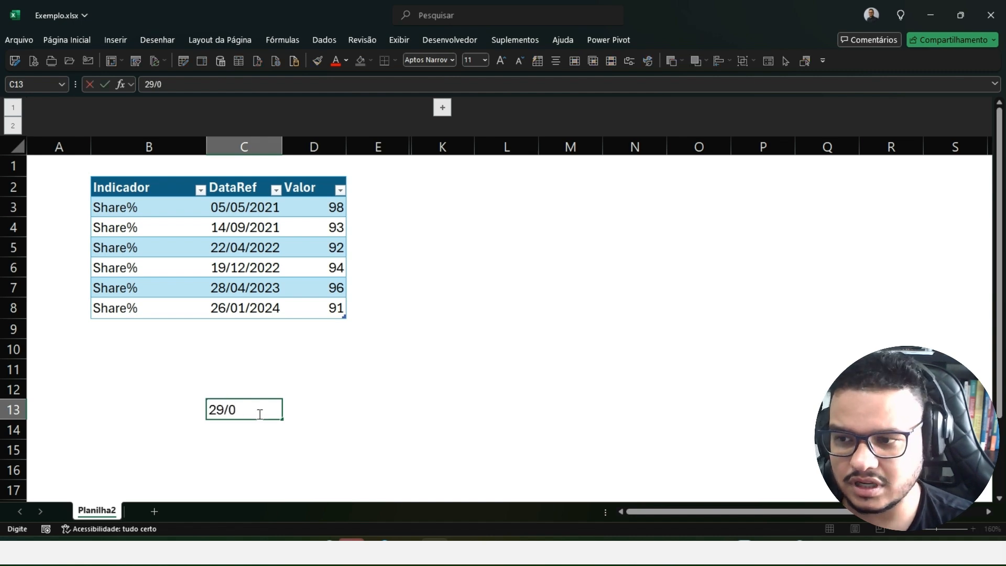
text(6/2023)
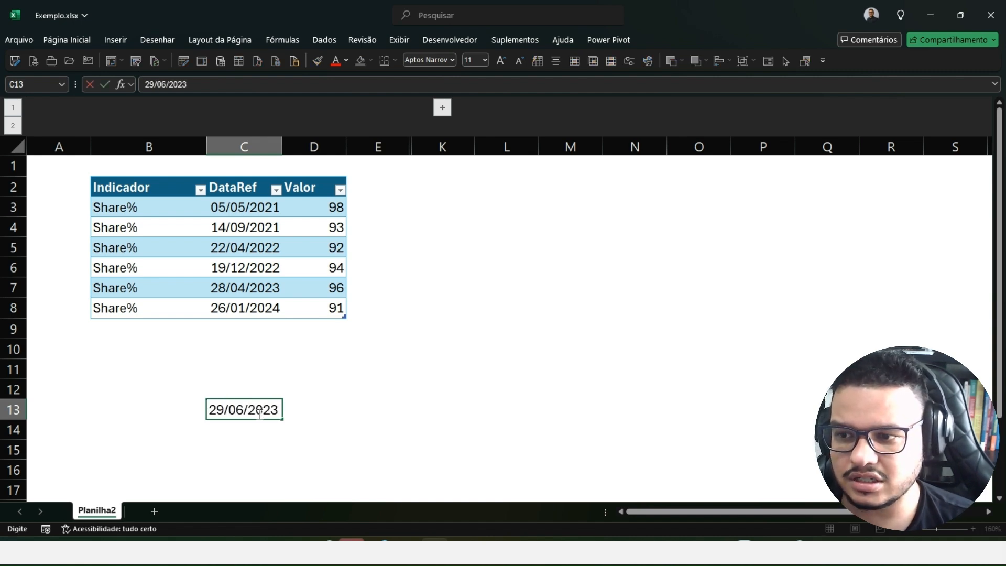
key(Return)
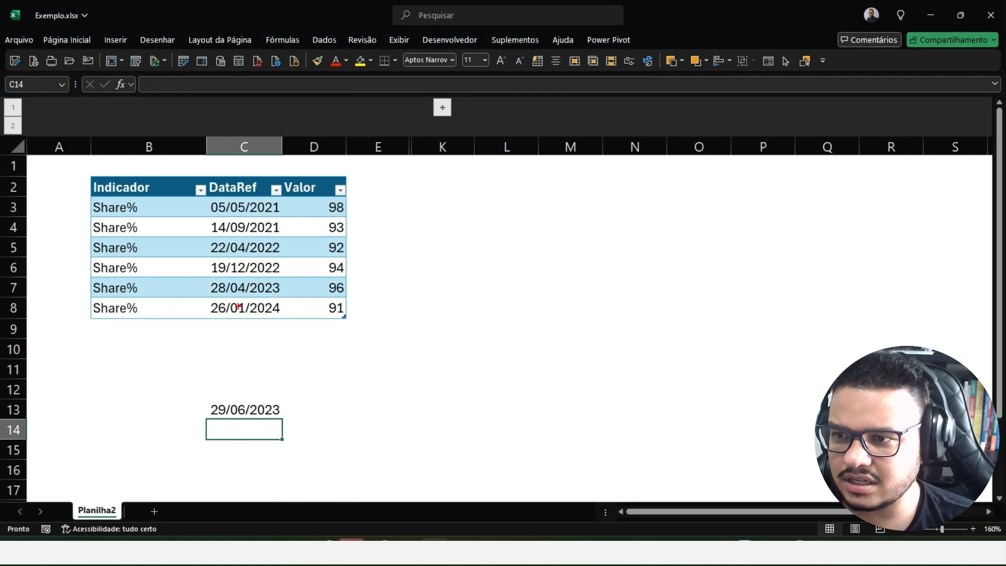
- Annotate a link from the date in C13 to the 28/04/2023 row, circle its value, write 96 beside C13, and clear the drawing
mouse_move(206, 414)
mouse_down()
mouse_move(162, 344)
mouse_move(175, 293)
mouse_up()
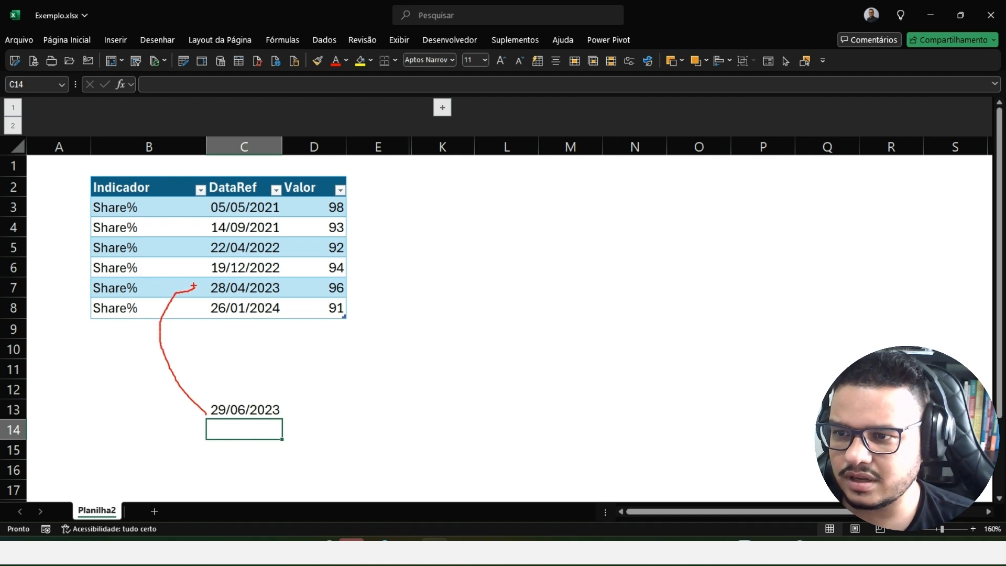
drag(320, 289, 353, 303)
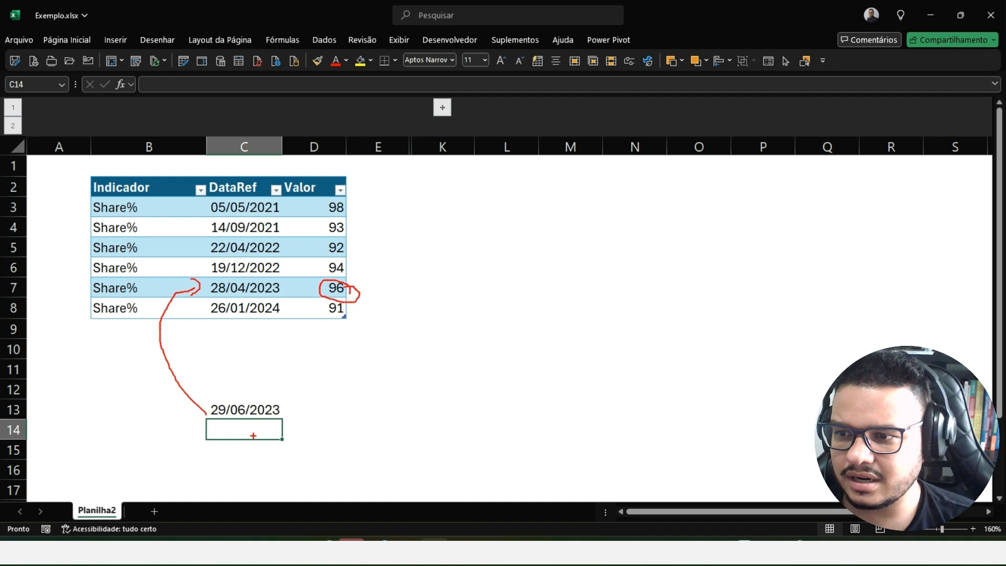
drag(250, 394, 269, 362)
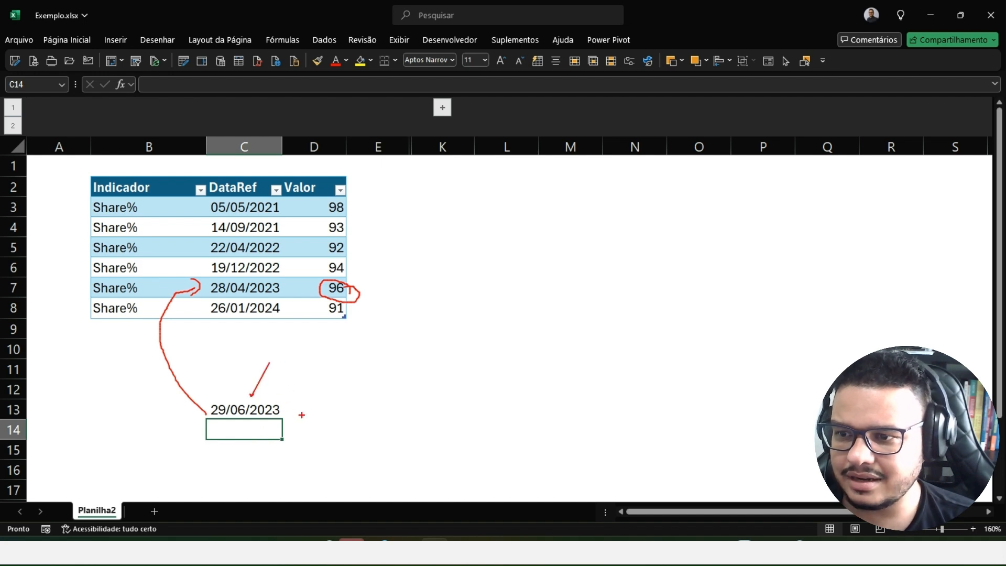
drag(309, 397, 302, 427)
drag(326, 391, 317, 413)
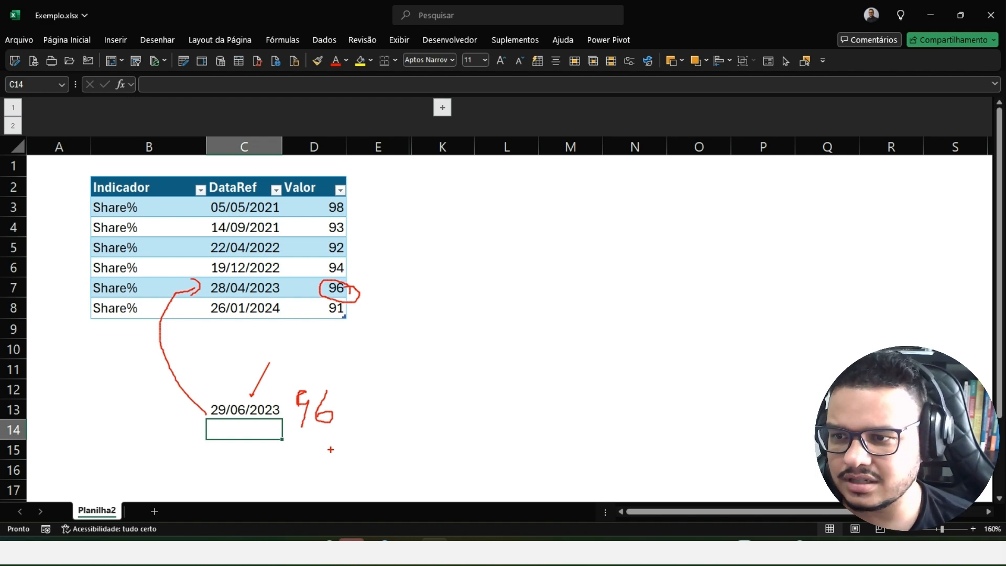
key(Escape)
- Replace the example date in cell C13 with the period 2024/02
click(251, 409)
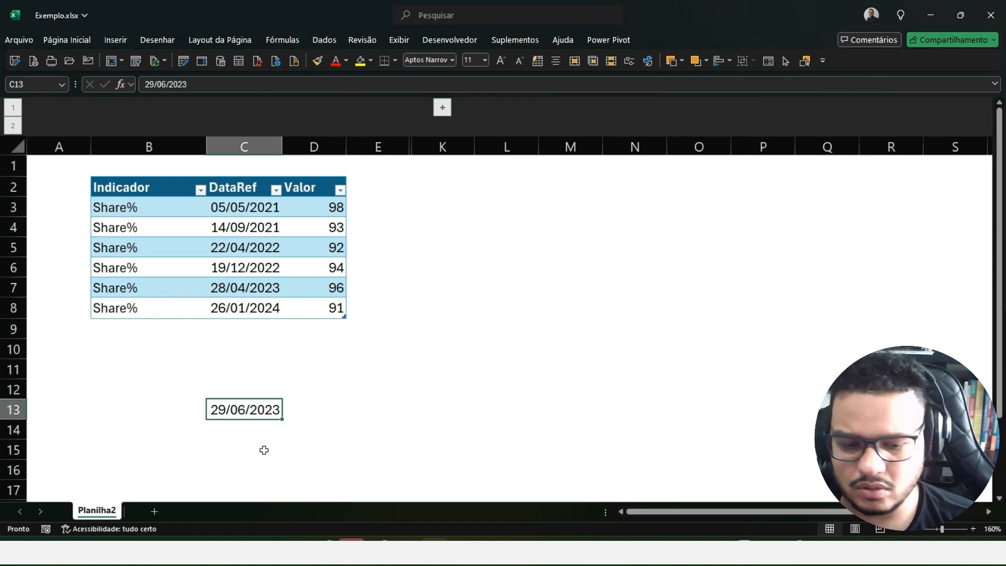
text(2024/)
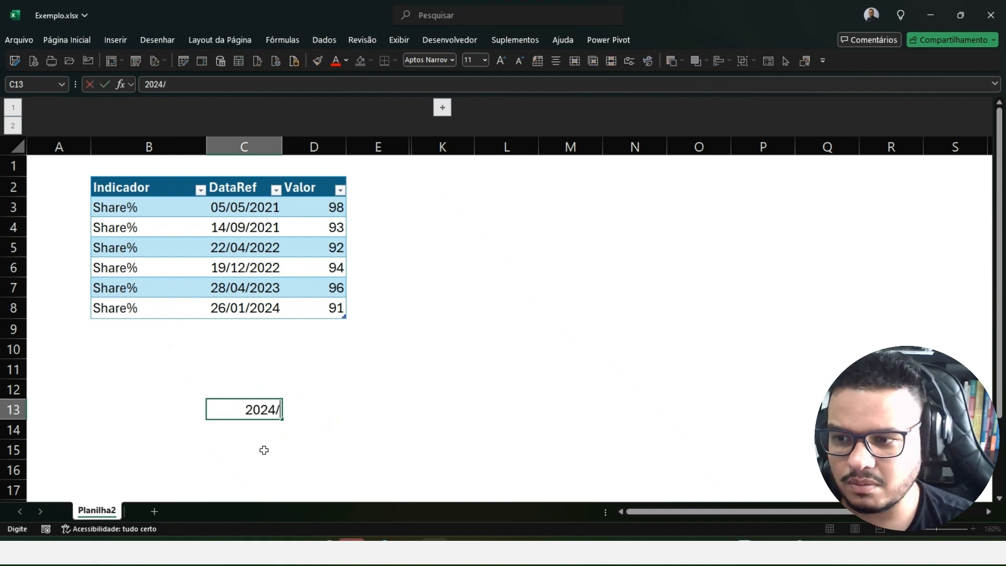
text(02)
key(Return)
click(258, 456)
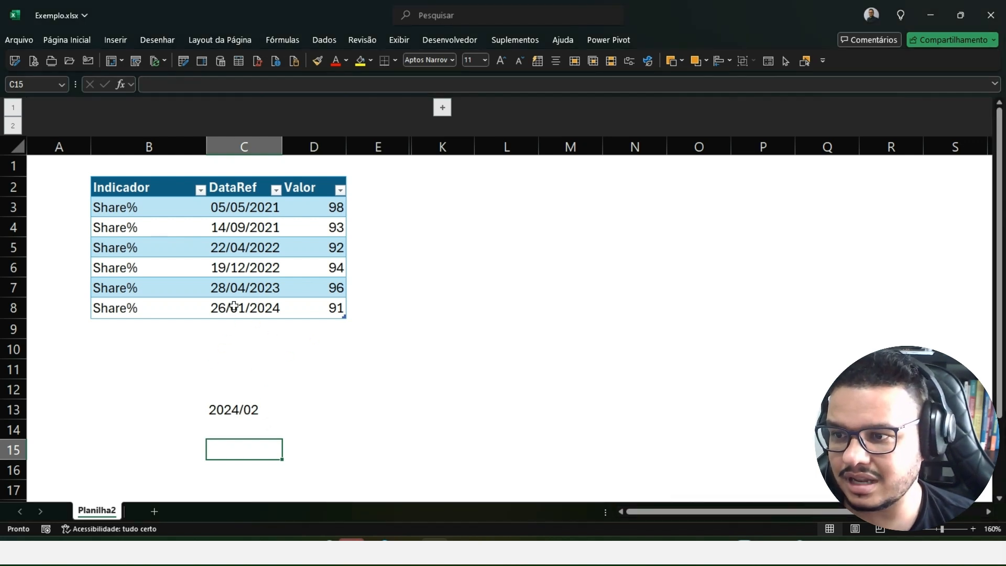
- Change the example period in cell C13 to 2024/01
click(264, 415)
double_click(265, 416)
key(BackSpace)
text(1)
key(Return)
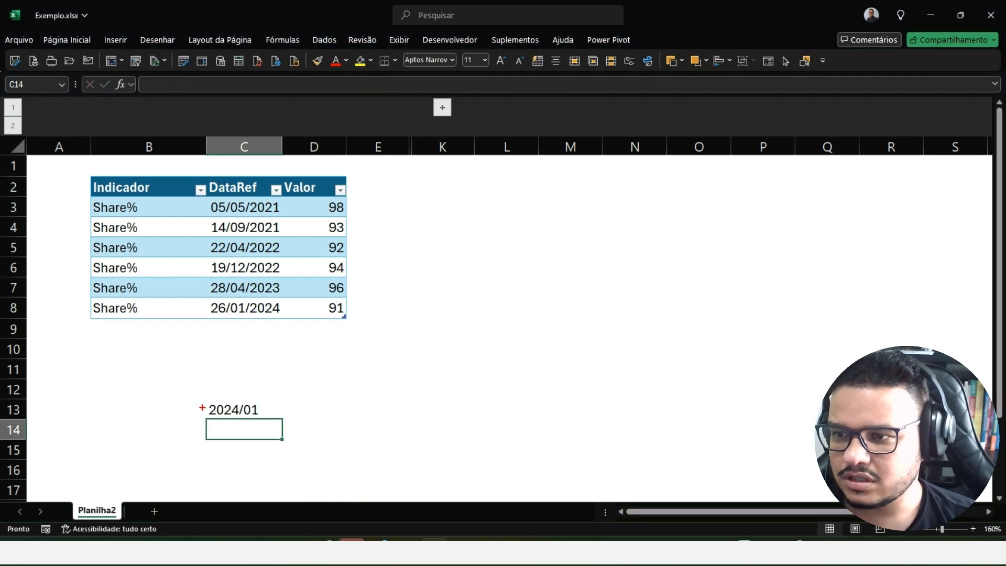
- Annotate arrows from the period in C13 to the 26/01/2024 row and to the 28/04/2023 row, erasing each drawing
mouse_move(206, 412)
mouse_down()
mouse_move(163, 367)
mouse_move(193, 311)
mouse_up()
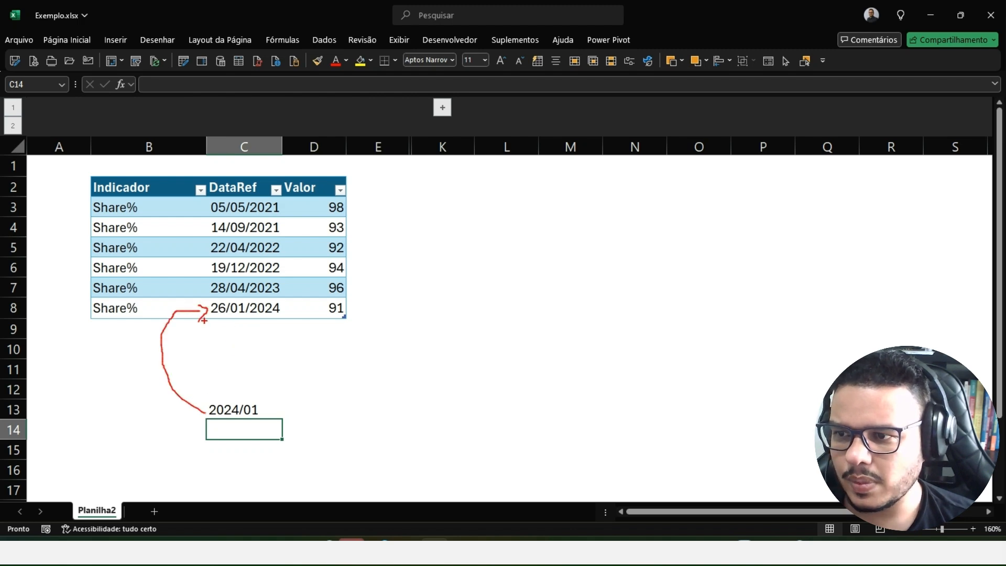
key(ctrl+z)
key(ctrl+z)
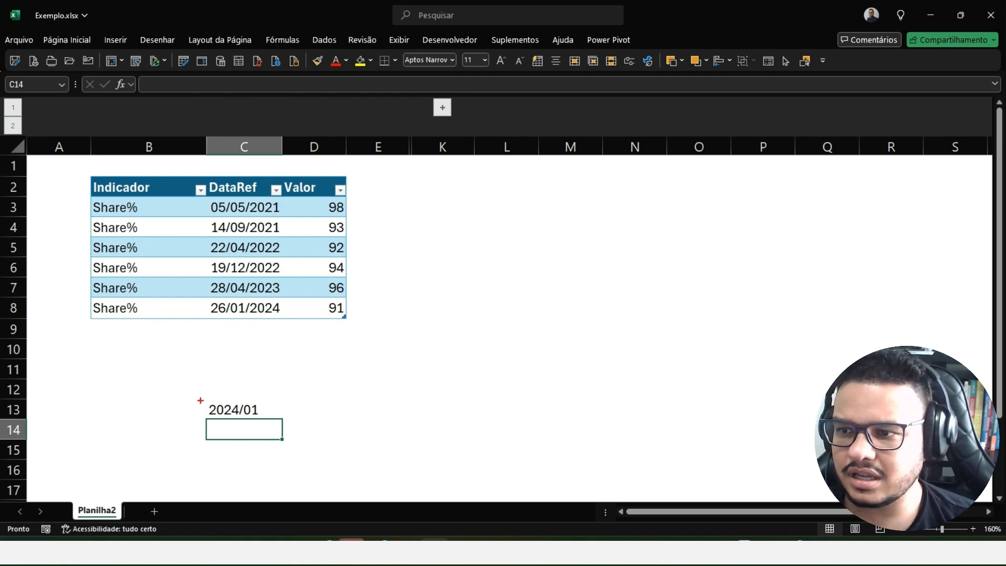
mouse_move(203, 409)
mouse_down()
mouse_move(164, 368)
mouse_move(196, 284)
mouse_up()
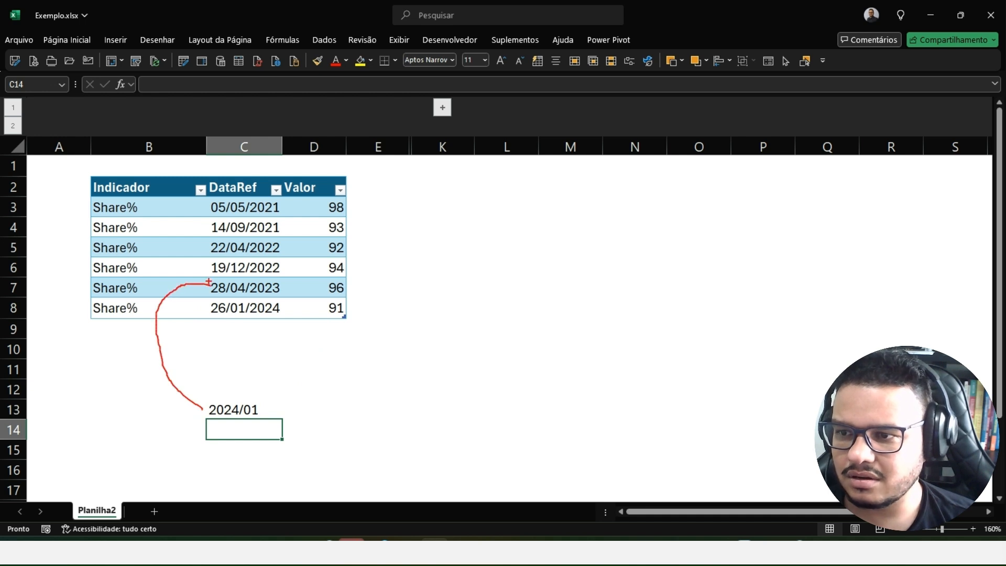
key(Escape)
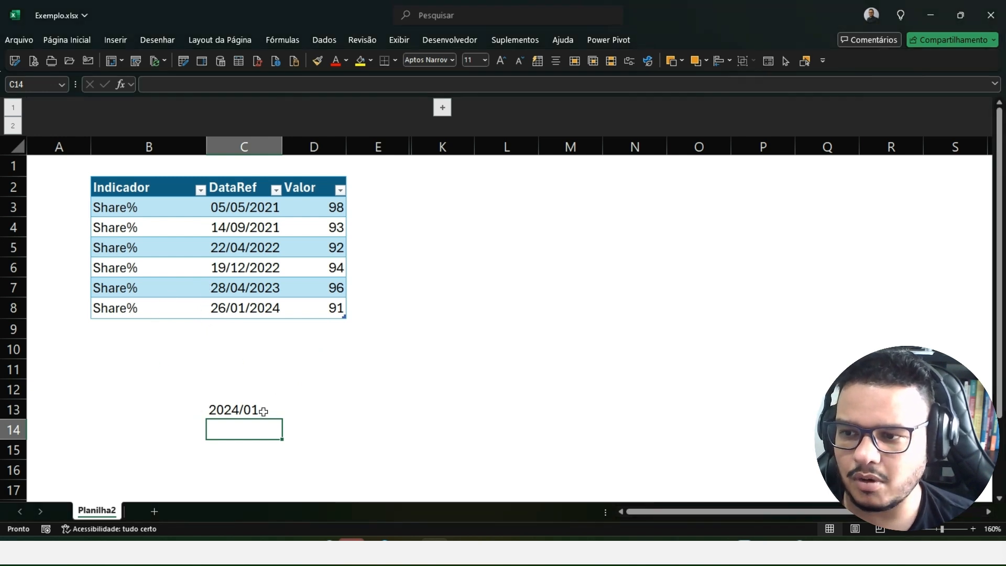
- Clear the example period from cell C13 and expand the collapsed column group F to J
click(224, 409)
key(Delete)
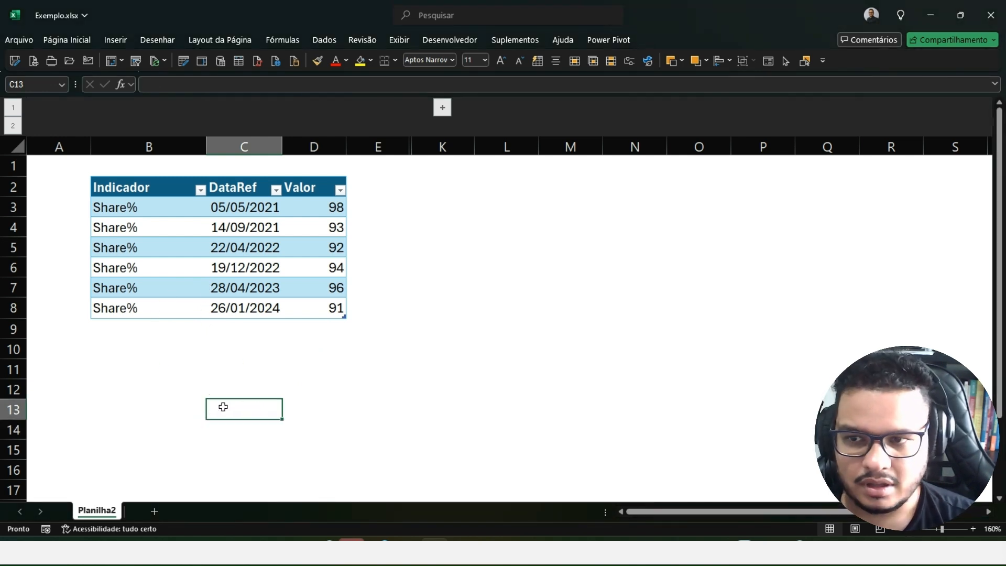
click(442, 109)
click(532, 375)
- Examine the Período entries and their ValorEsperado figures in the expected-results table
drag(521, 209, 523, 287)
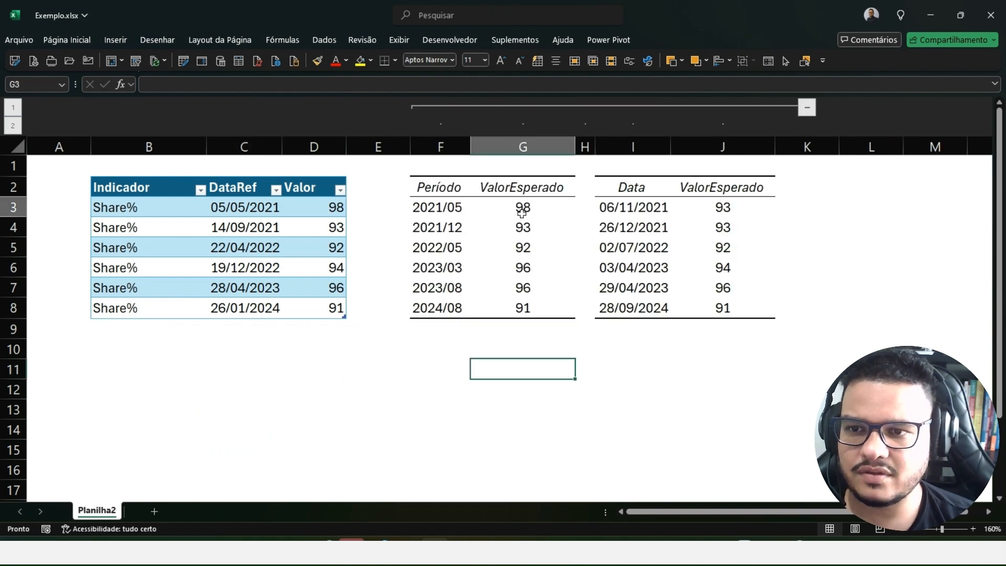
click(541, 382)
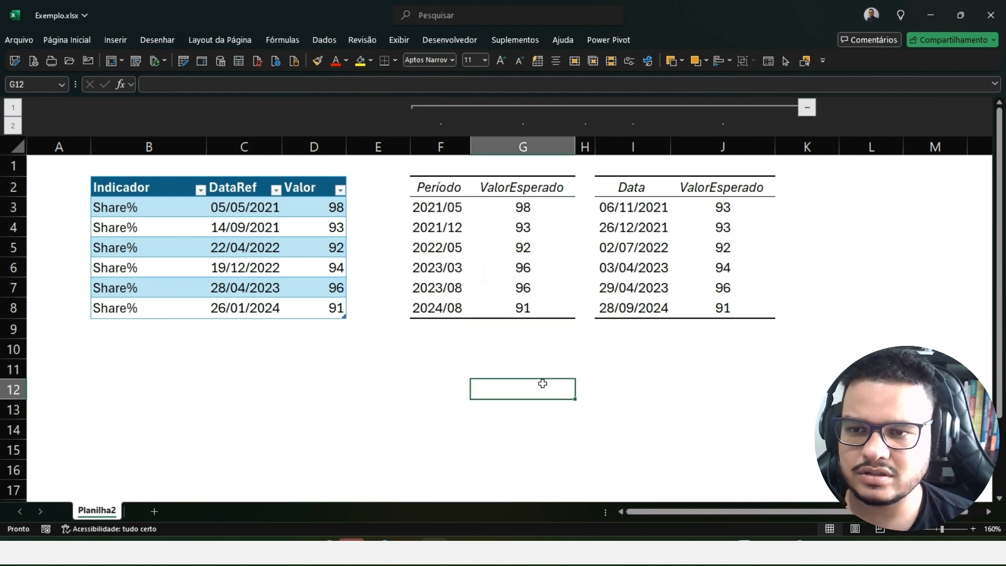
click(430, 205)
click(438, 239)
click(431, 269)
click(423, 305)
click(435, 373)
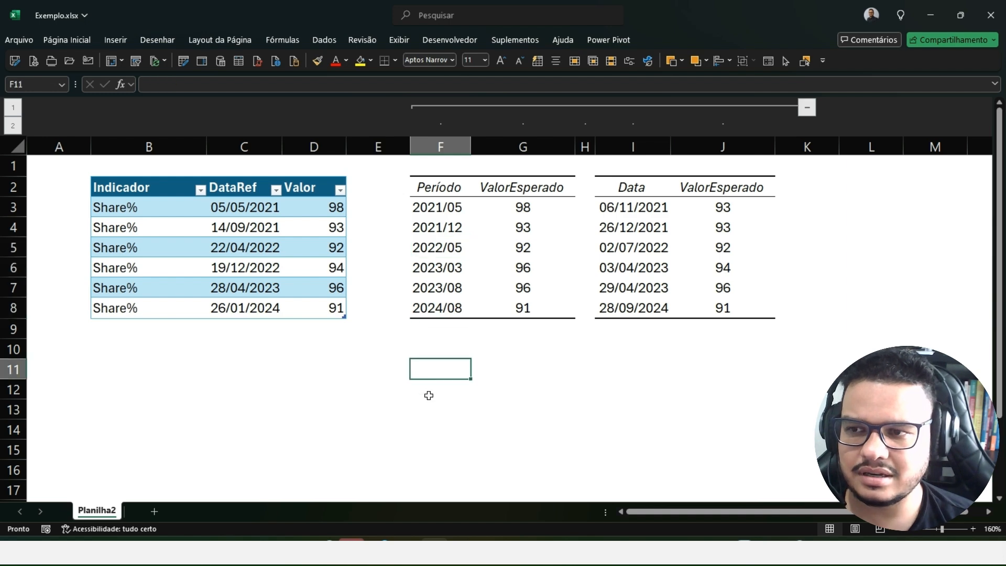
- Switch to Power BI Desktop and view the rows of TabelaFato and DimCalendario
key(alt+F12)
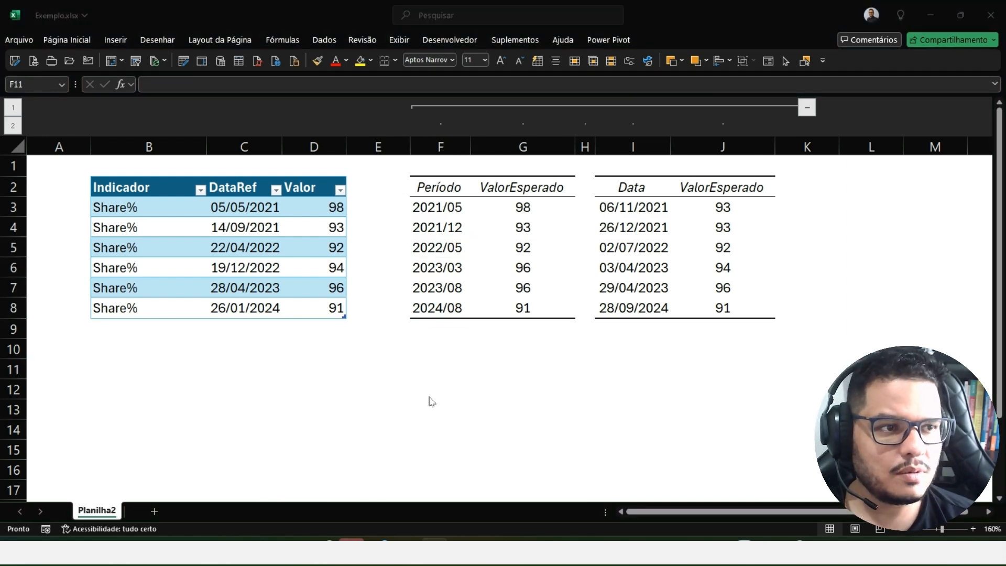
key(alt+Tab)
click(15, 147)
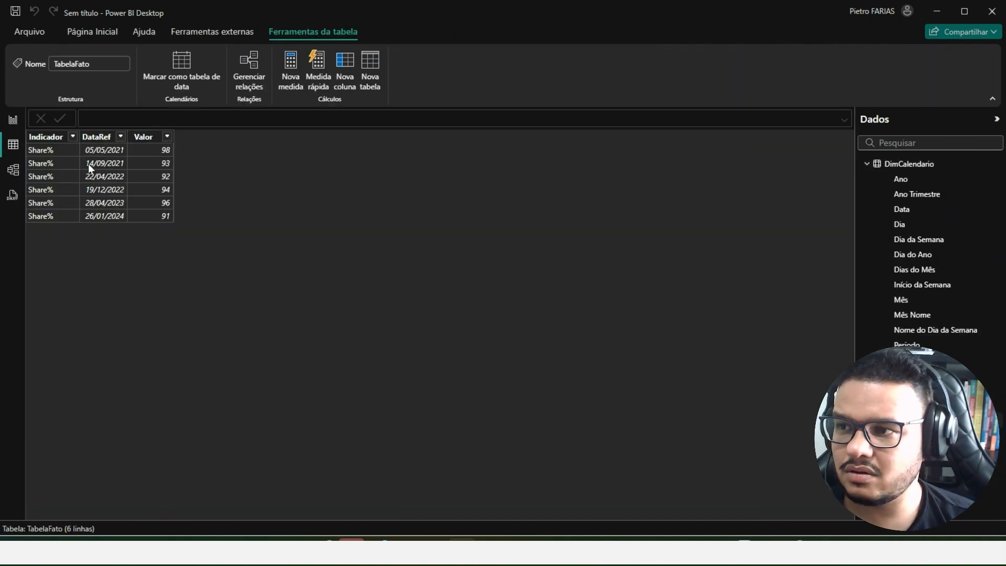
click(930, 166)
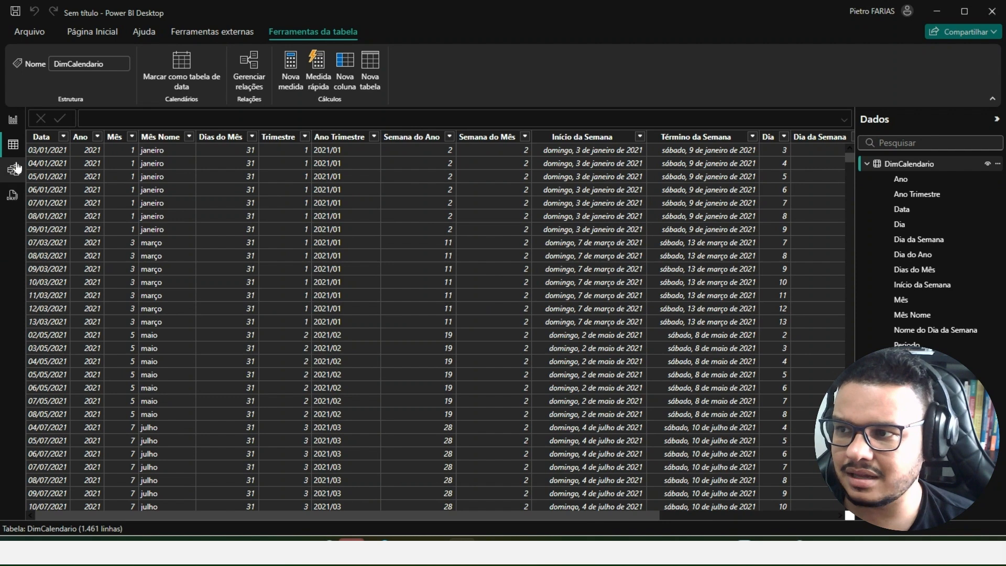
- Examine the relationship between DimCalendario and TabelaFato in the model diagram, marking both tables and the DataRef field
click(14, 173)
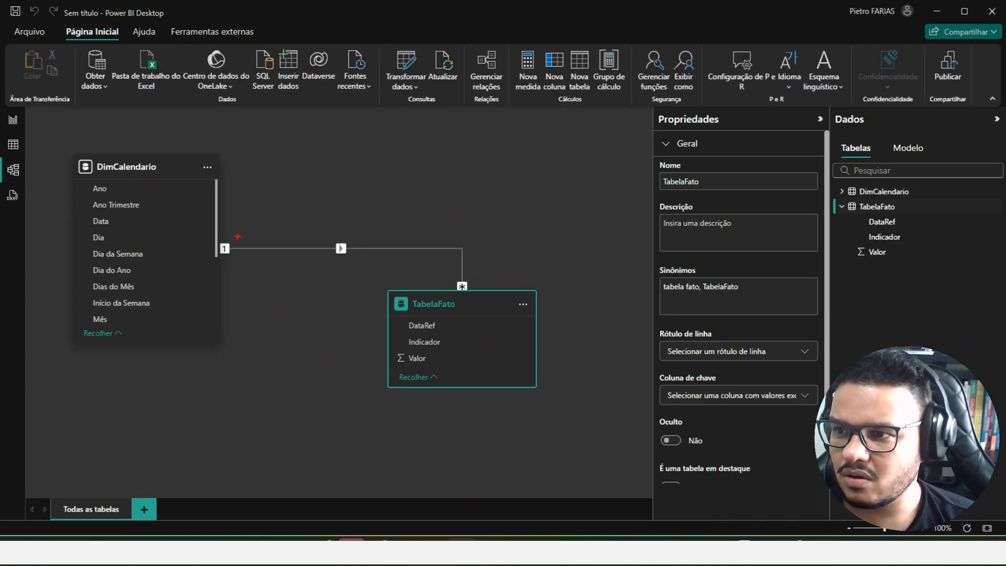
mouse_move(222, 140)
mouse_down()
mouse_move(84, 134)
mouse_move(140, 370)
mouse_move(232, 146)
mouse_up()
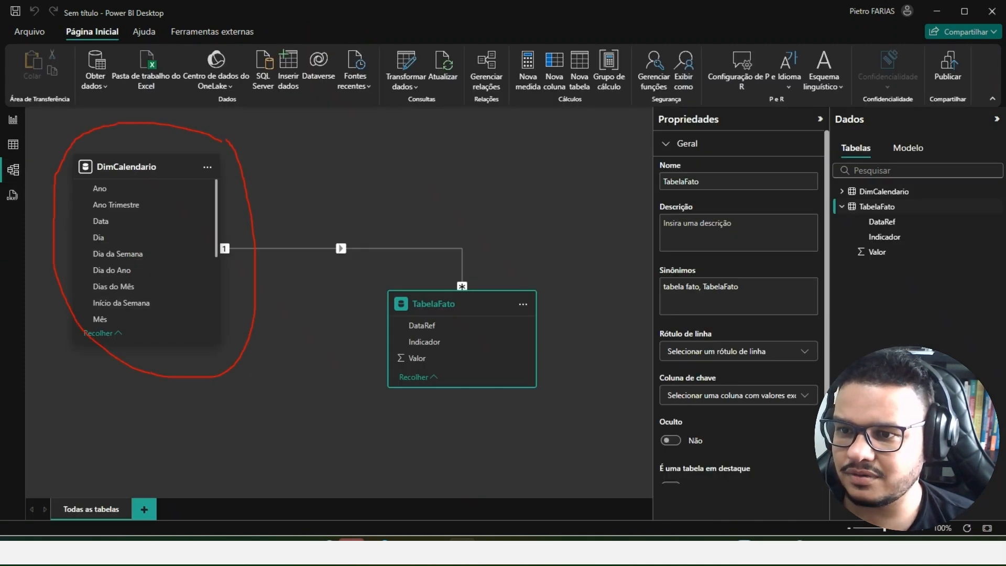
mouse_move(552, 277)
mouse_down()
mouse_move(360, 371)
mouse_move(568, 262)
mouse_move(503, 242)
mouse_up()
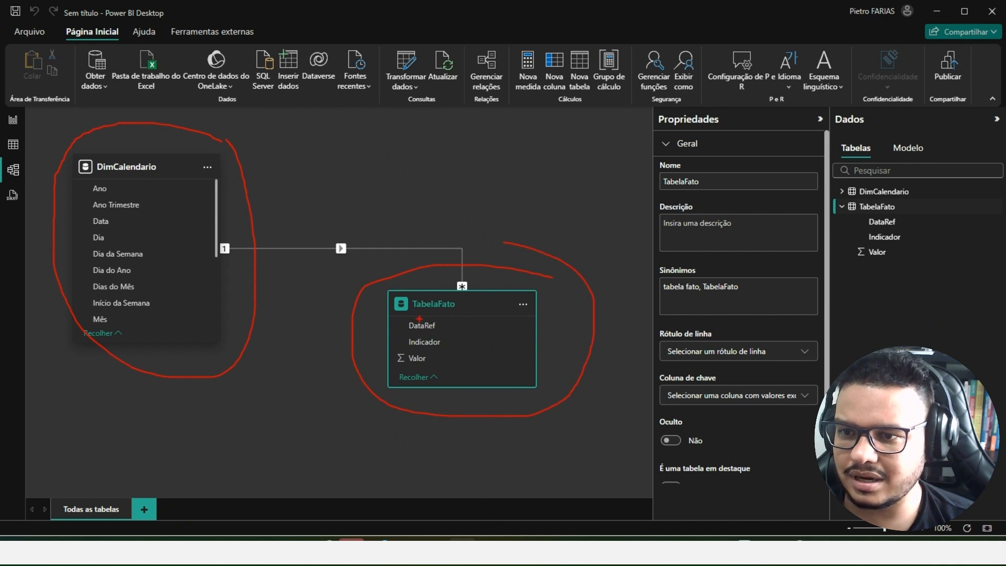
drag(411, 321, 446, 336)
key(Escape)
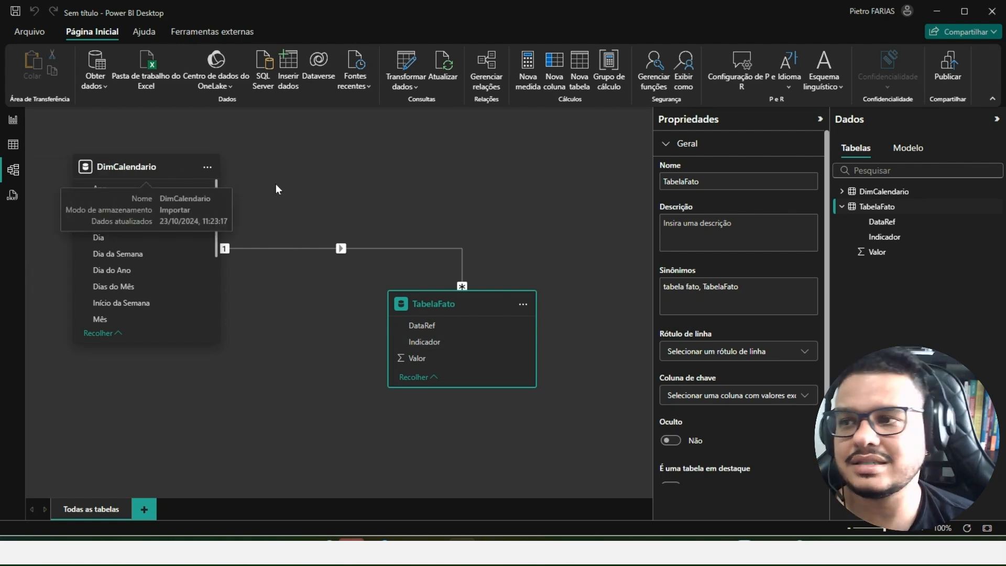
- Add a matrix visual to the report page with Periodo from DimCalendario as its rows
click(16, 148)
click(13, 120)
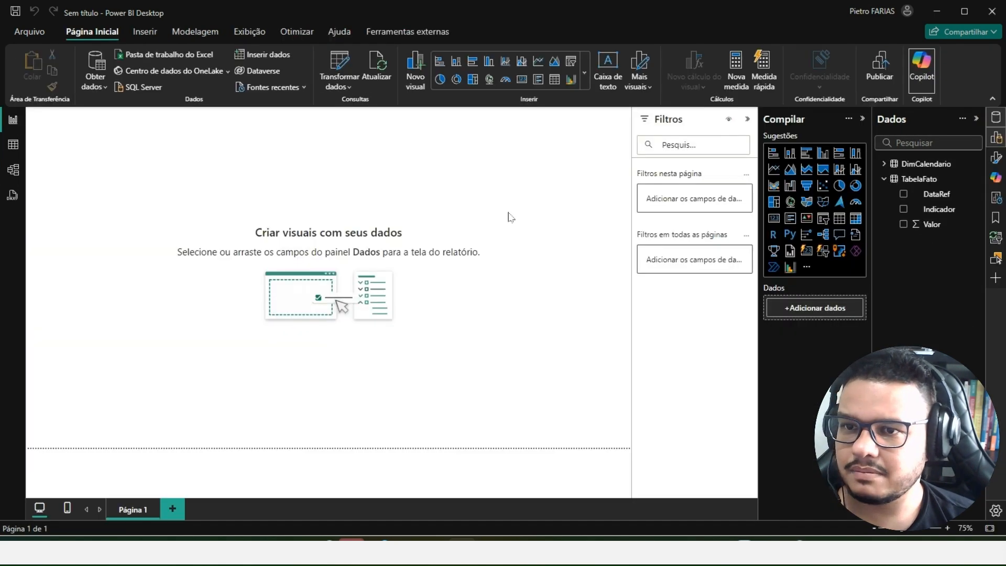
click(855, 218)
click(886, 164)
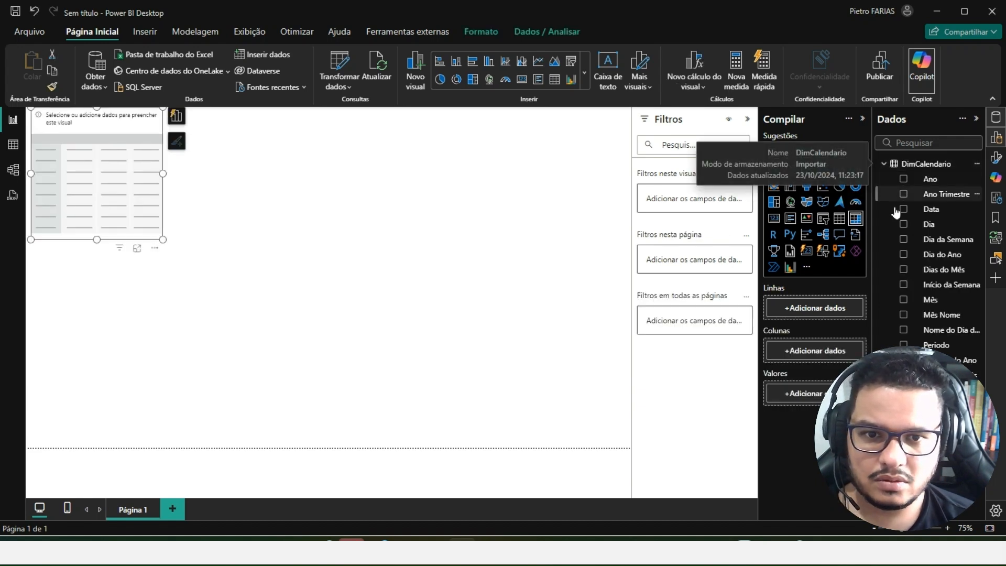
click(903, 344)
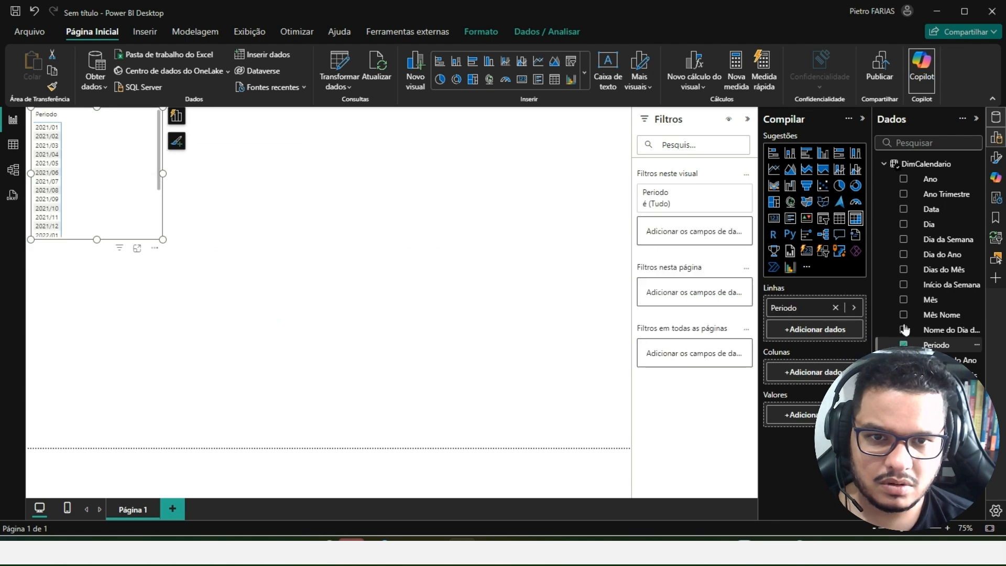
- Add Data from DimCalendario to the matrix rows beneath Periodo in focus mode, and check the daily drill-down under 2021/04
click(904, 209)
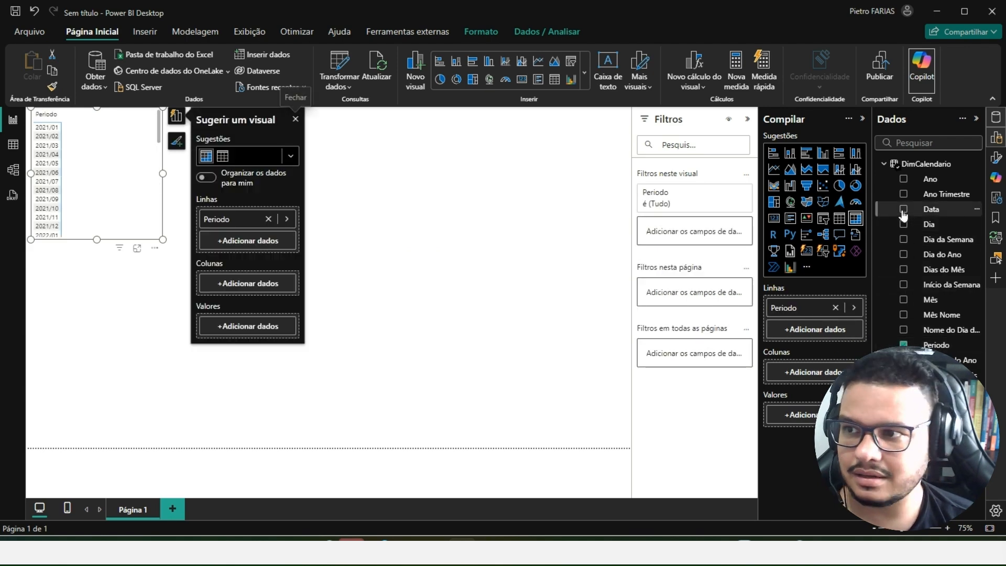
click(137, 249)
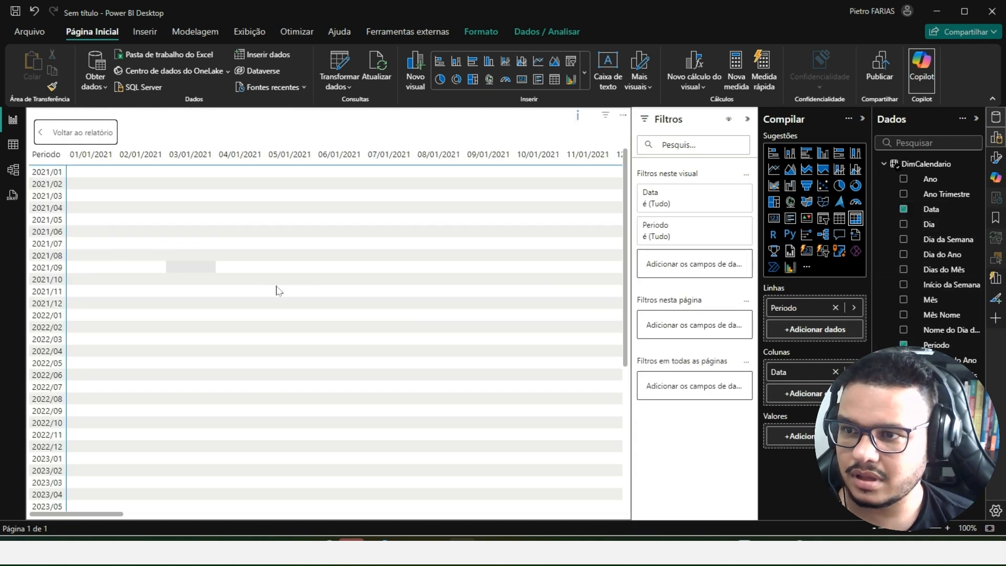
drag(781, 372, 802, 325)
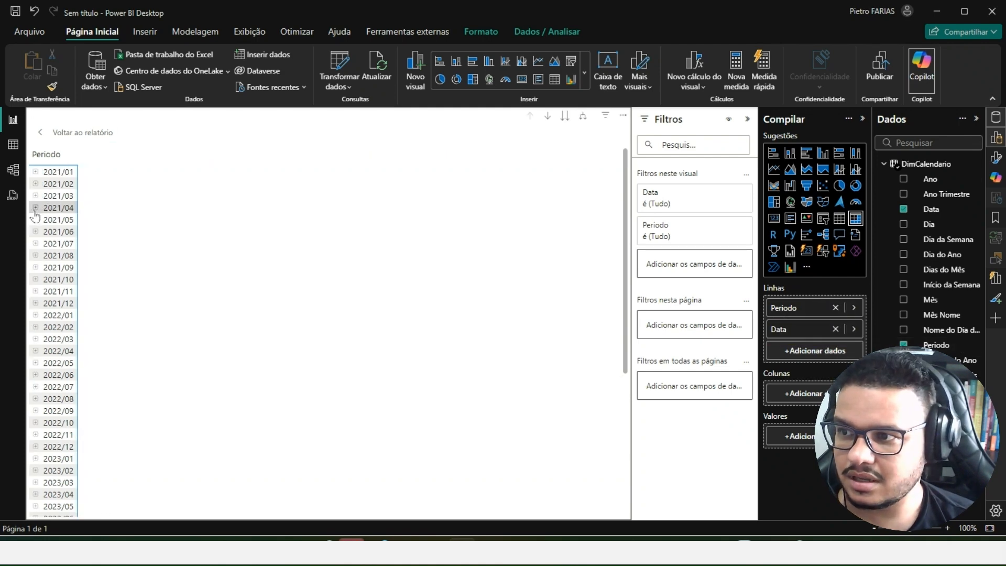
click(35, 207)
ctrl+scroll(282, 352, up, 6)
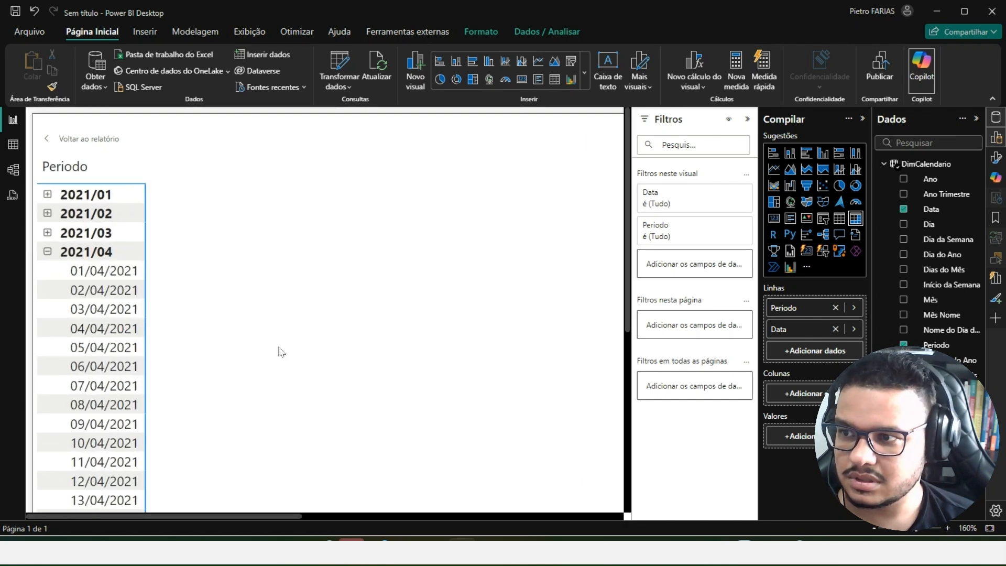
click(47, 252)
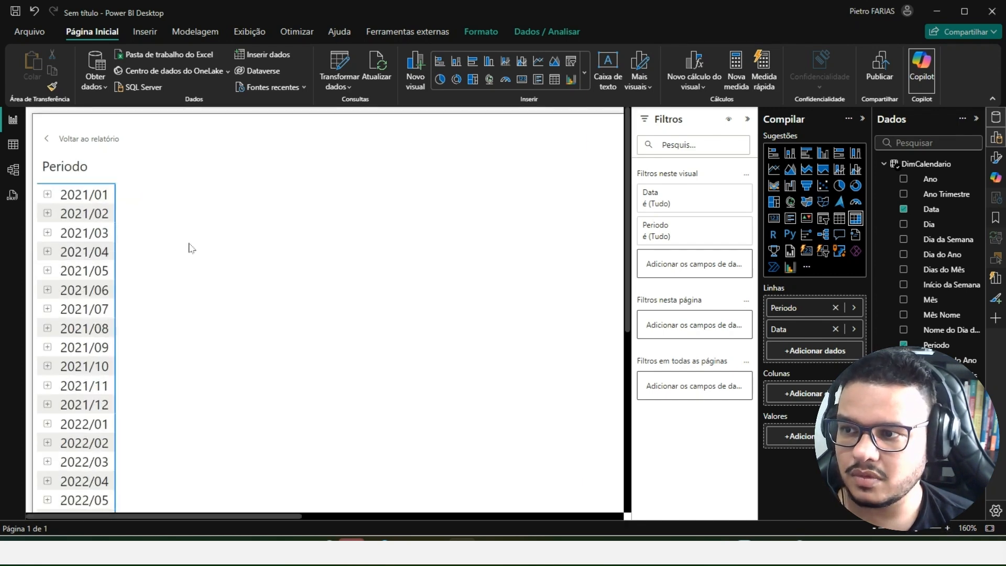
- Create a new measure in TabelaFato, start a second formula line, and mark the 2021/06 period in the matrix
click(885, 163)
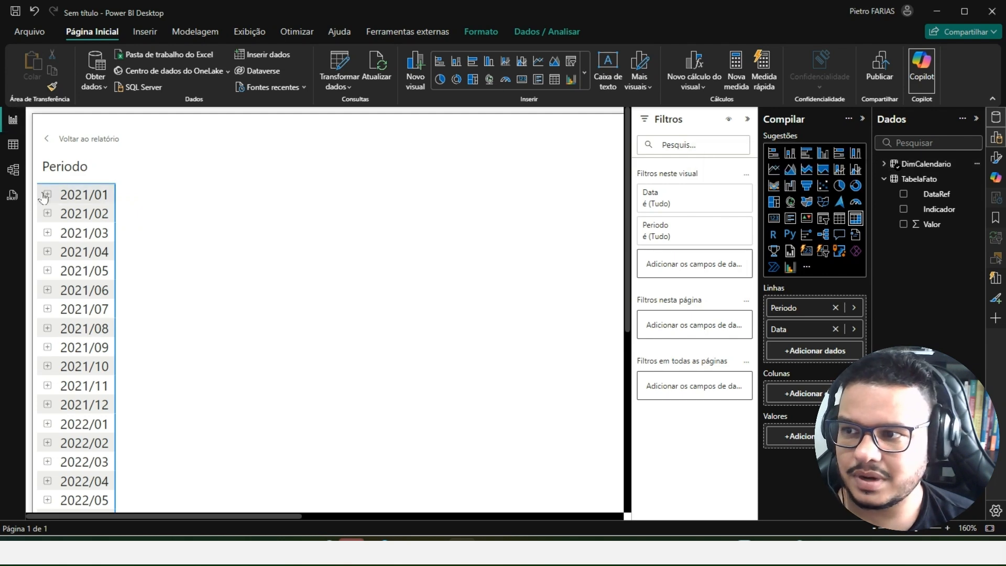
right_click(933, 195)
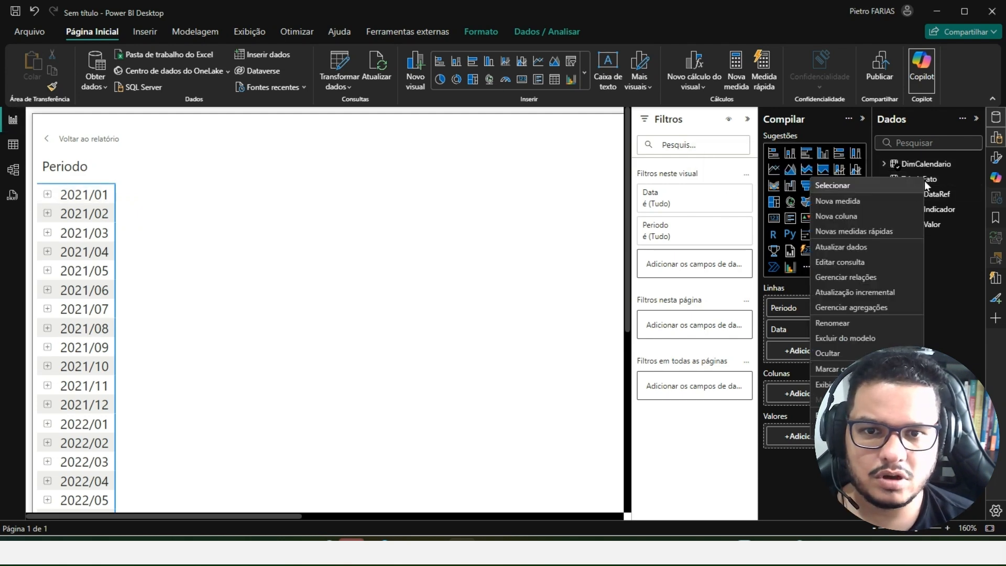
key(Escape)
click(736, 67)
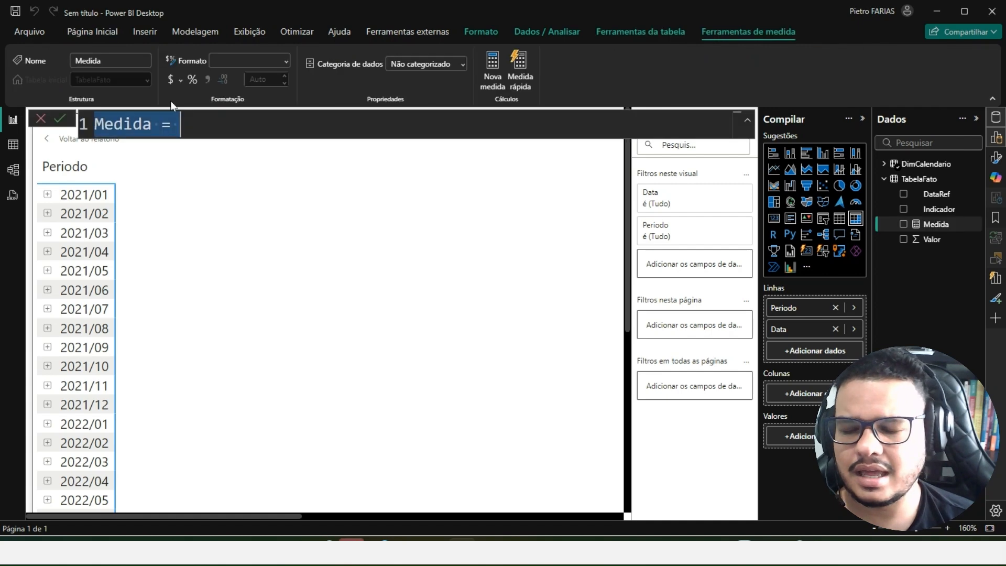
click(232, 120)
key(shift+Return)
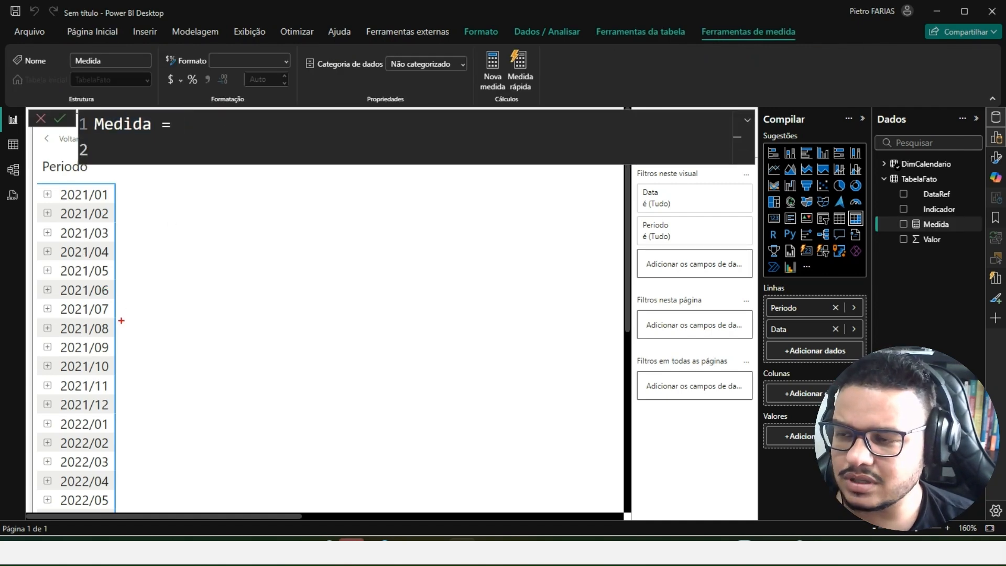
drag(55, 278, 112, 300)
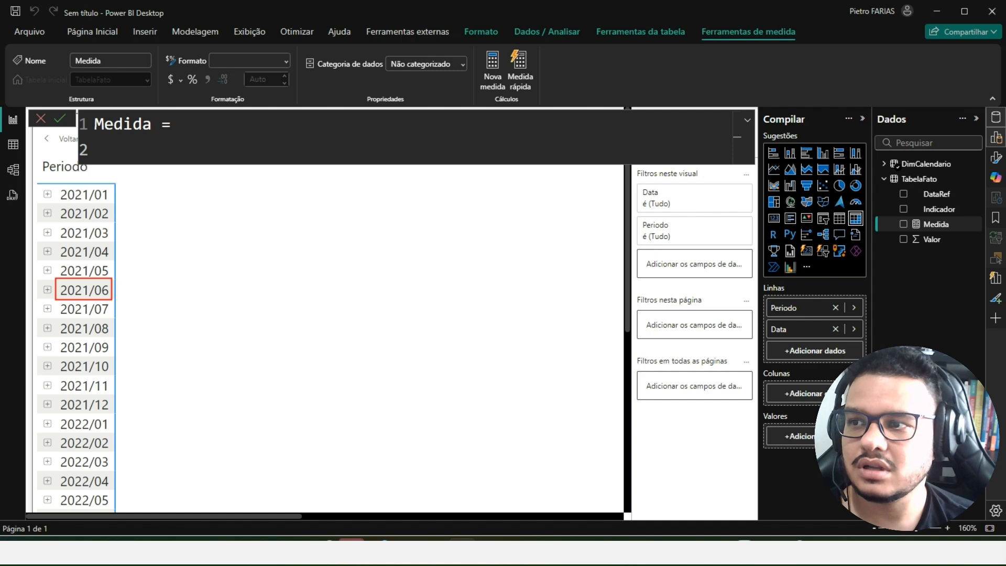
- Define the variable vLastDate as LASTDATE( DimCalendario[Data] ) in the new measure
text(VAR)
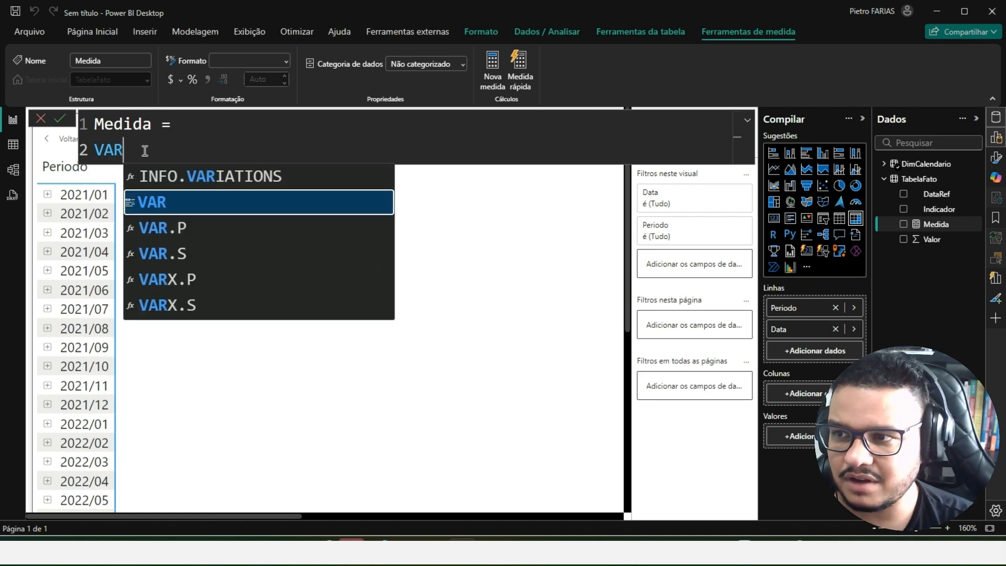
text( vLastDate =)
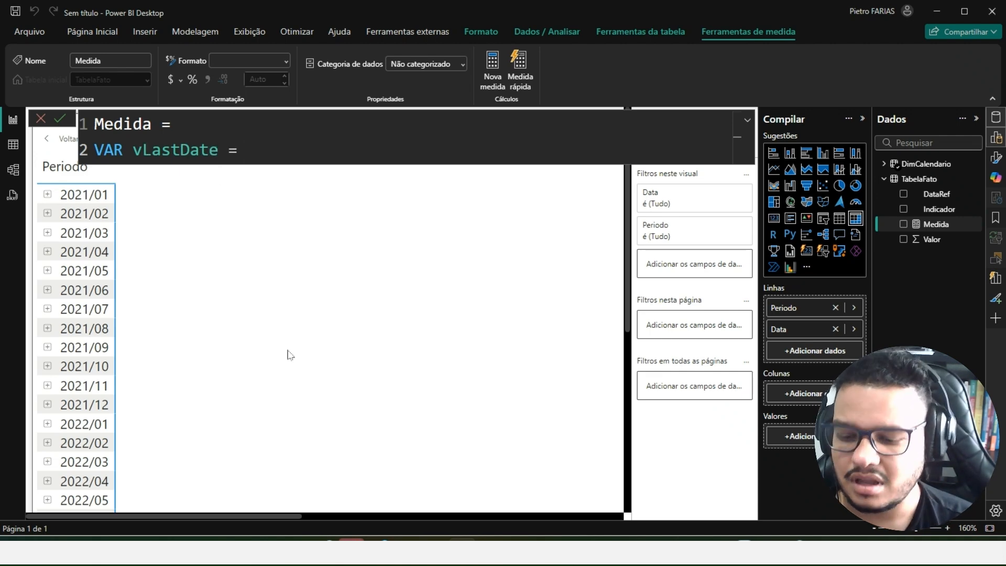
text(LAS)
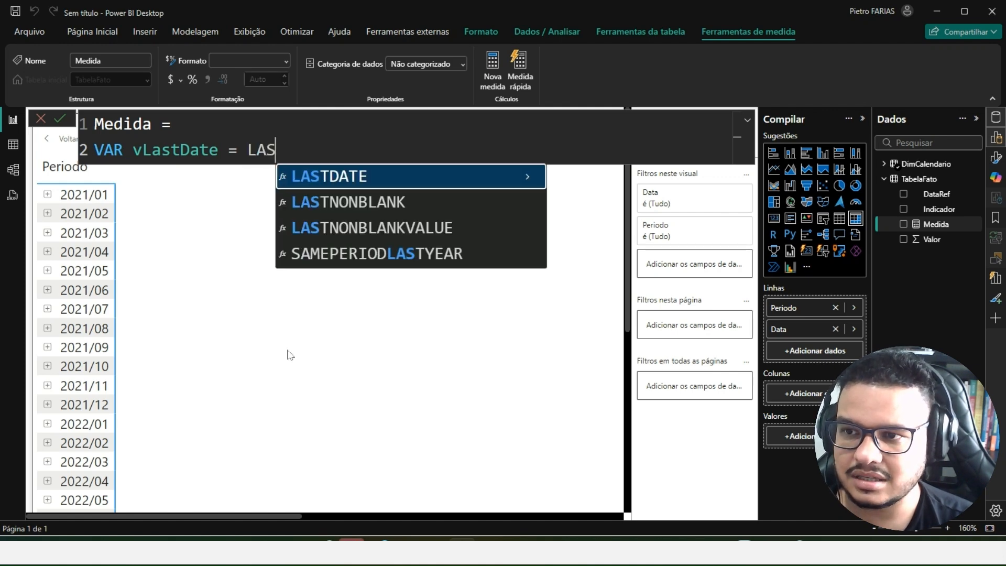
key(Tab)
text(dimca)
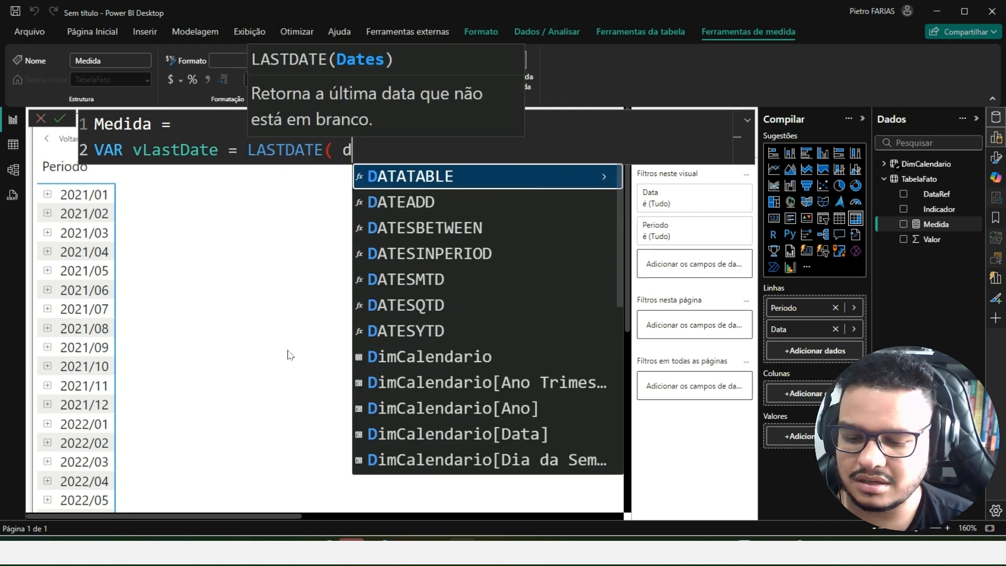
key(Down)
key(Down)
key(Down)
key(Tab)
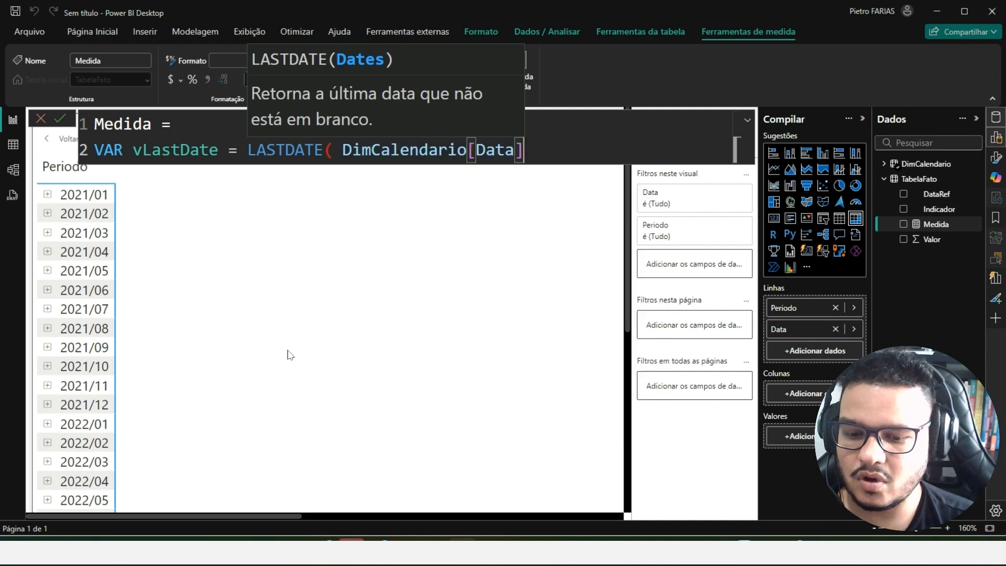
text())
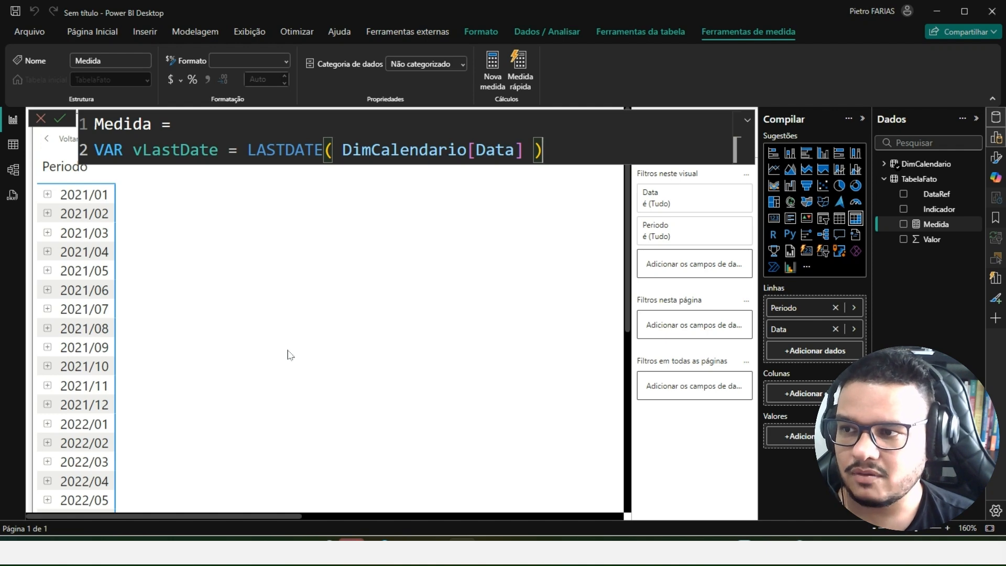
- Have the measure RETURN vLastDate, commit it, and add Medida to the matrix values
key(Return)
text(RETURN)
key(Return)
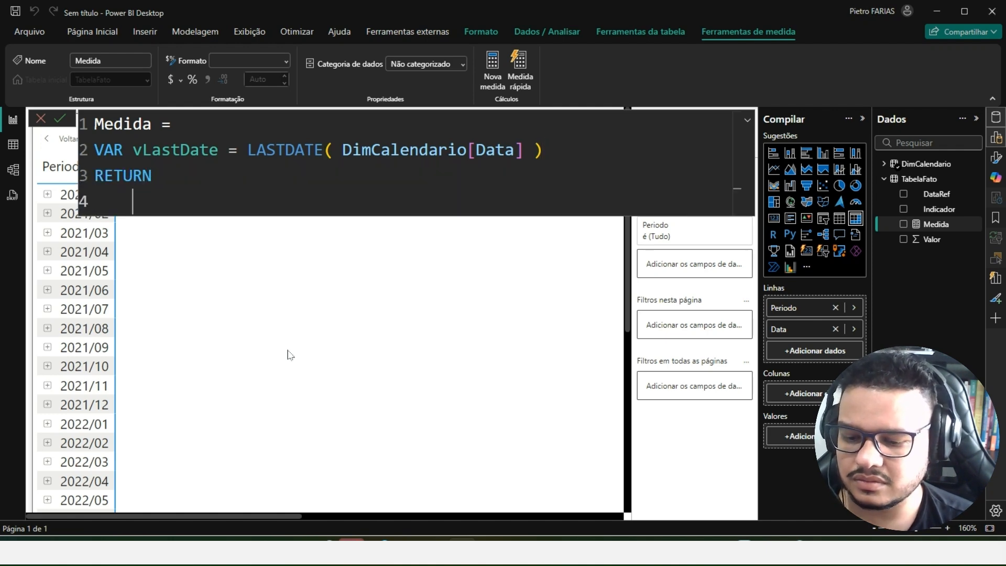
text(vLastDate)
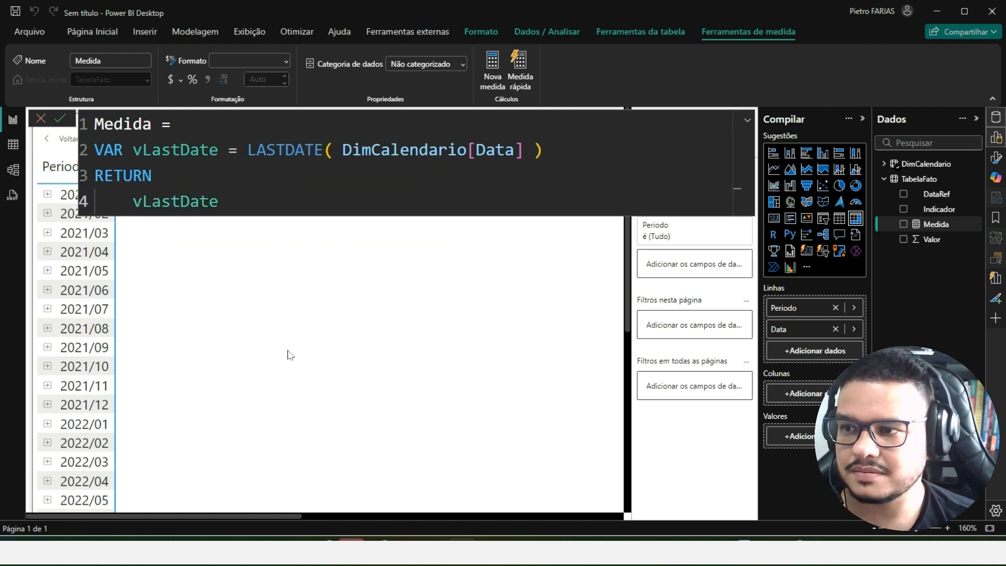
key(Return)
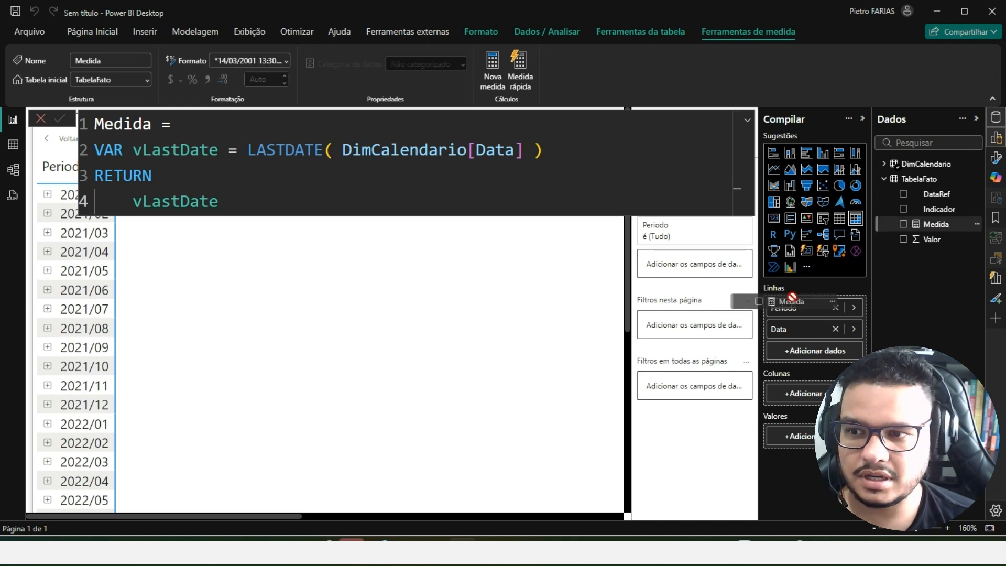
drag(394, 347, 393, 346)
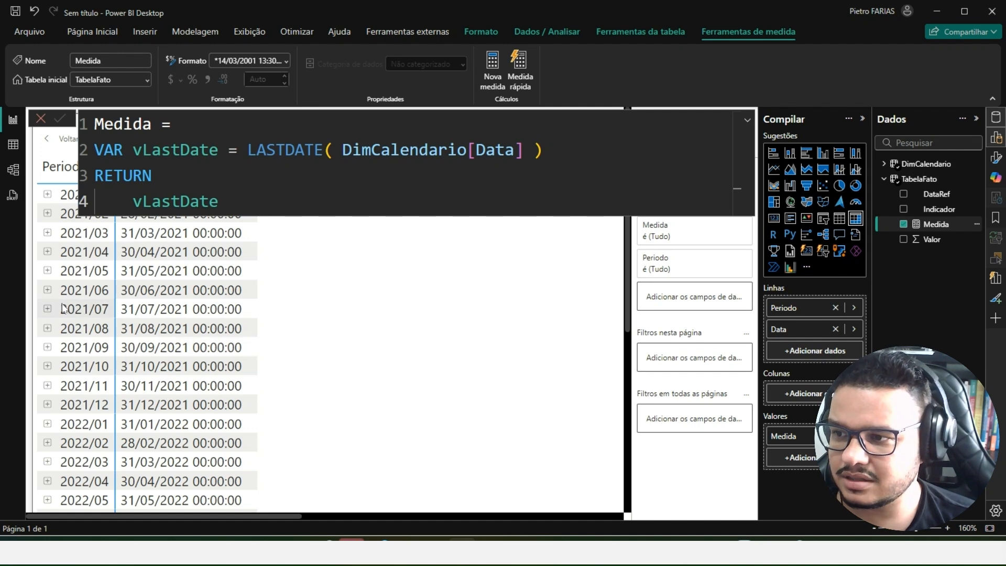
- Examine the Medida dates for period 2021/06 and for its individual days in the matrix
key(ctrl+2)
drag(58, 280, 256, 301)
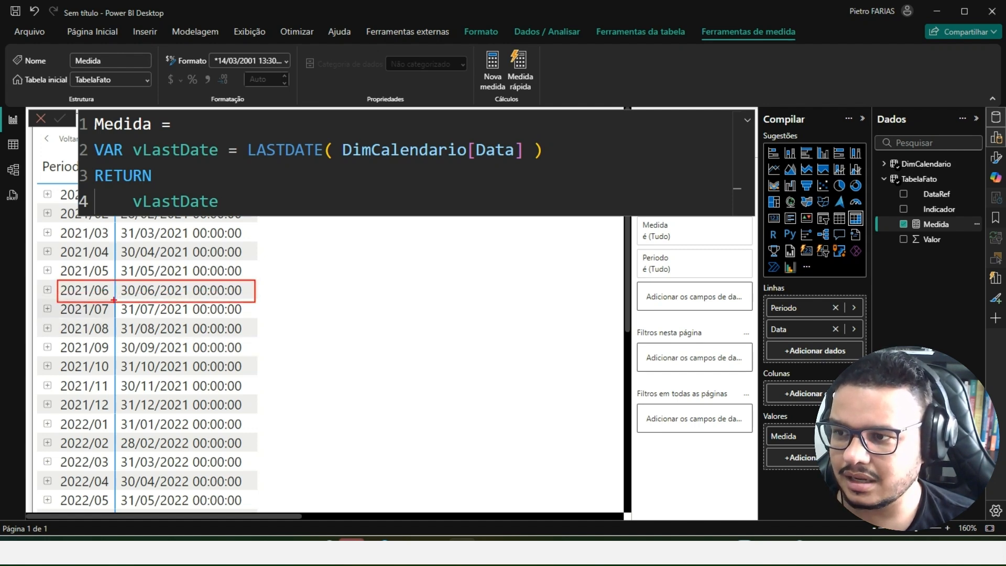
key(Escape)
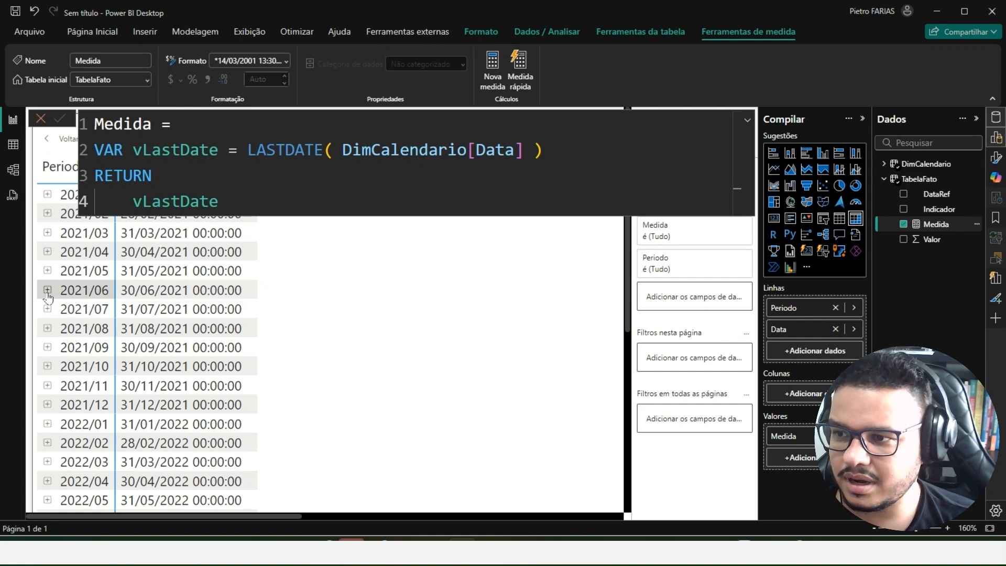
click(48, 290)
scroll(185, 297, down, 3)
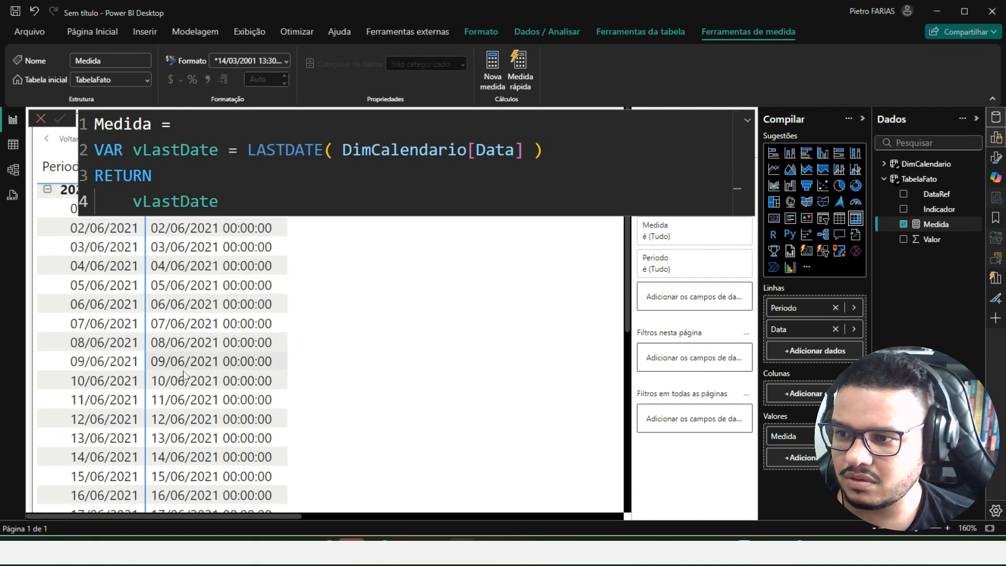
key(ctrl+2)
drag(61, 296, 281, 313)
key(Escape)
scroll(46, 294, up, 3)
click(47, 291)
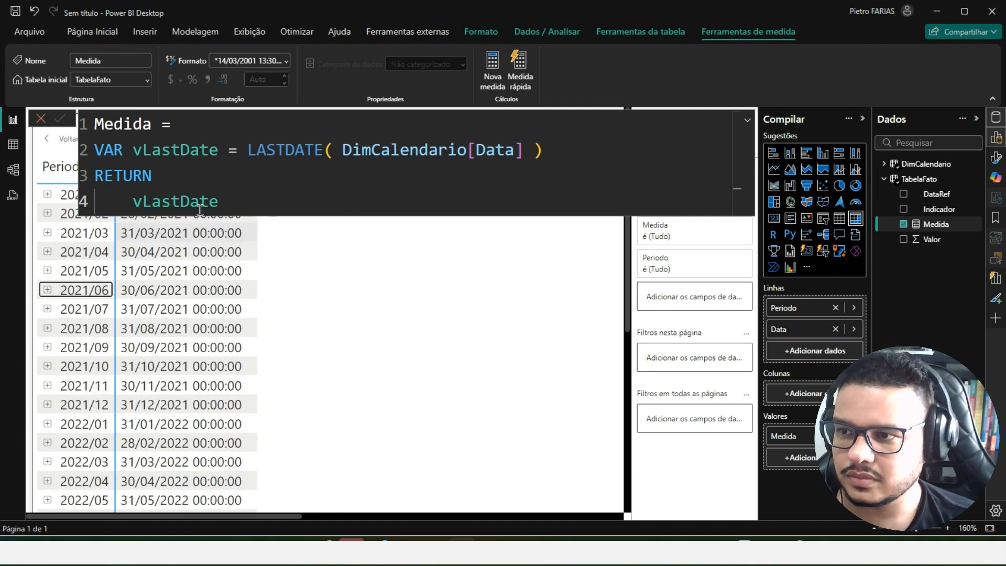
- Insert an empty VAR declaration line between vLastDate and RETURN in the measure
click(509, 160)
key(Return)
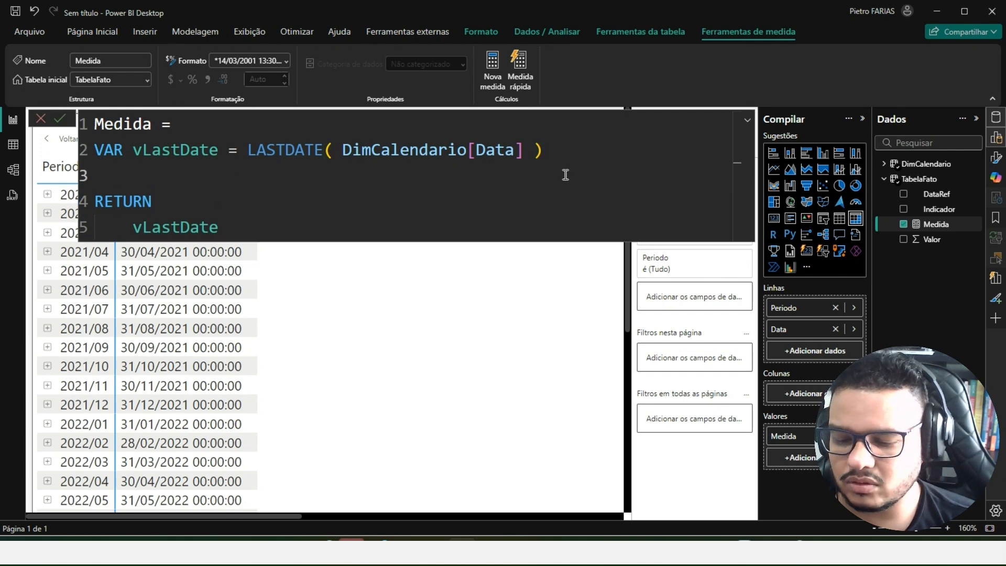
text(VAR)
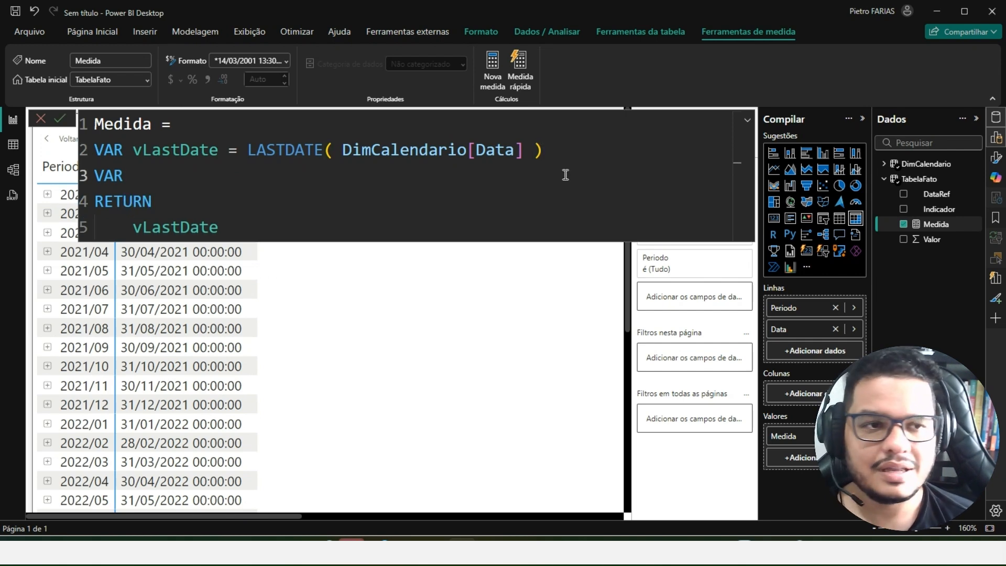
- Switch to Excel to examine the DataRef dates, and return to Power BI Desktop to mark the 2021/06 row
key(alt+Tab)
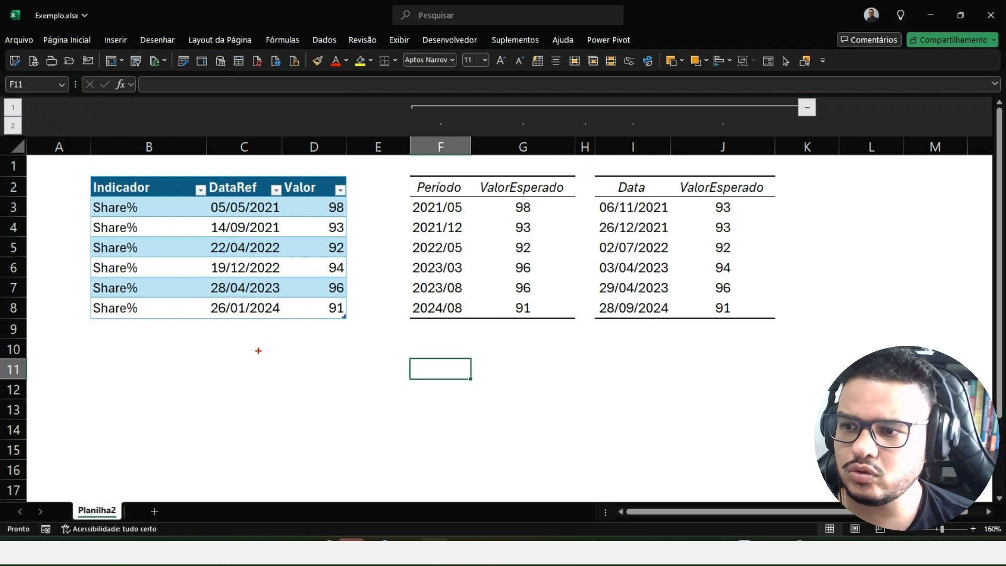
drag(245, 334, 238, 418)
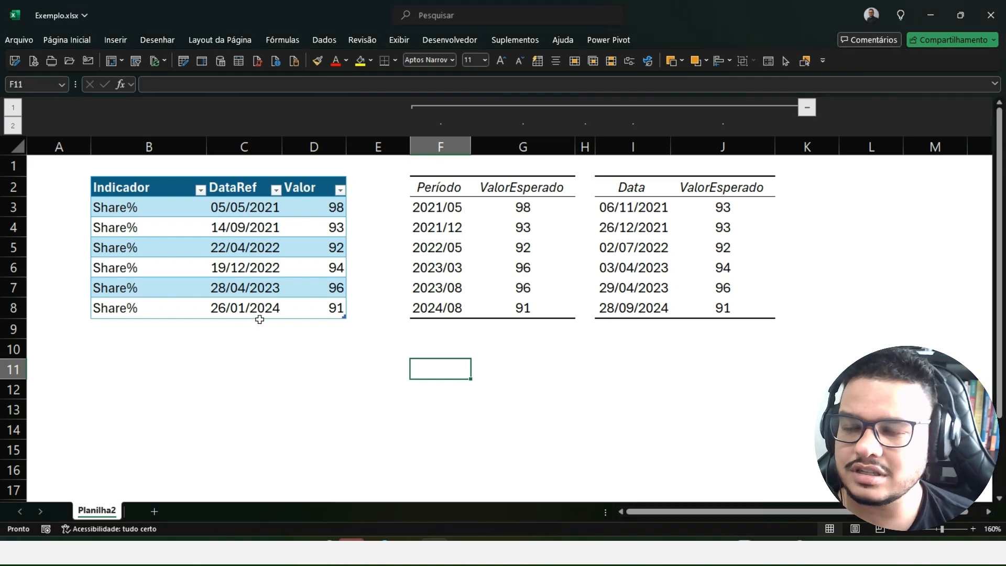
key(alt+Tab)
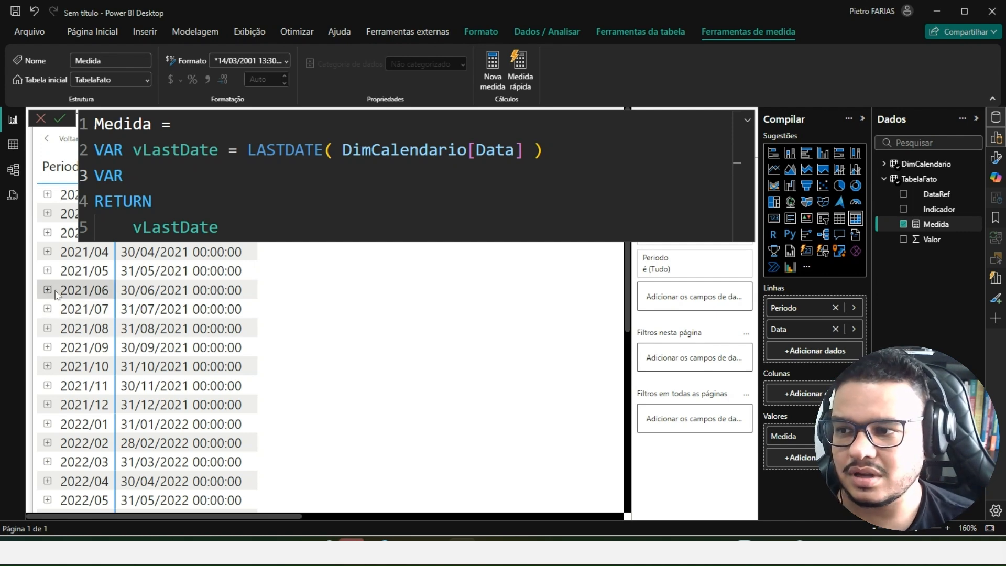
mouse_move(55, 283)
mouse_down()
mouse_move(82, 296)
mouse_move(270, 297)
mouse_move(257, 298)
mouse_up()
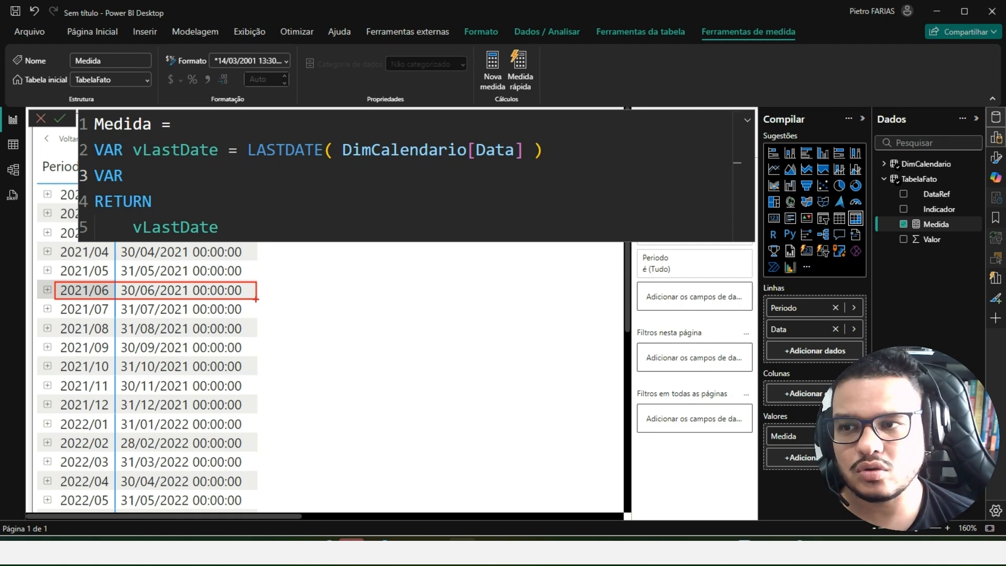
key(Escape)
- Replace LASTDATE with FIRSTDATE in the vLastDate variable and commit the measure
click(286, 149)
key(ctrl+shift+Left)
text(FIRS)
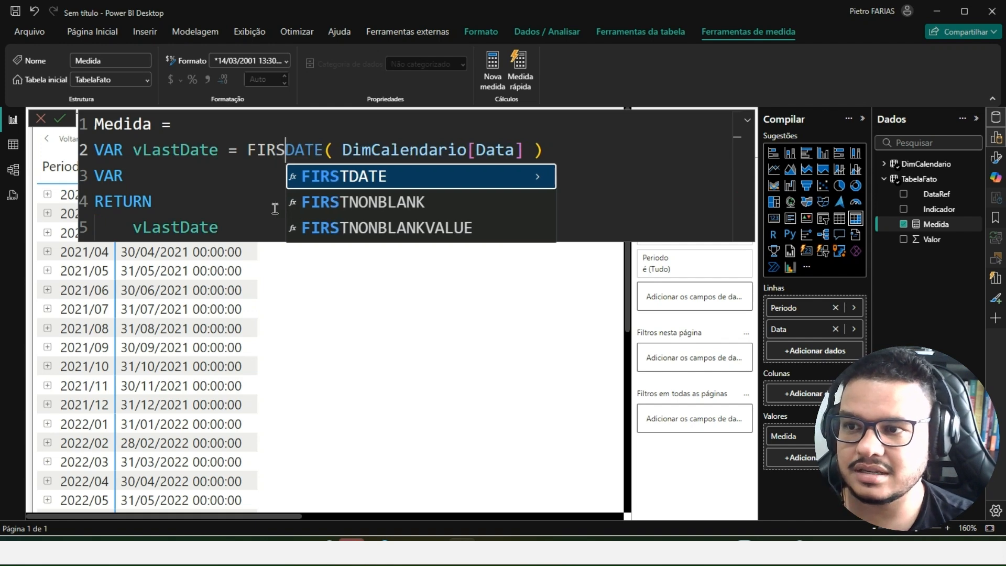
text(T)
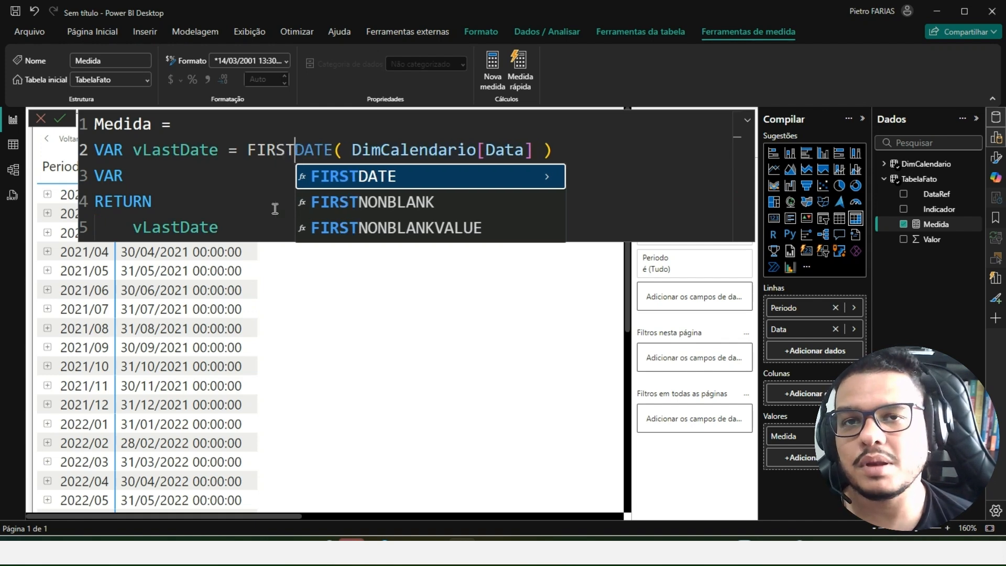
key(Escape)
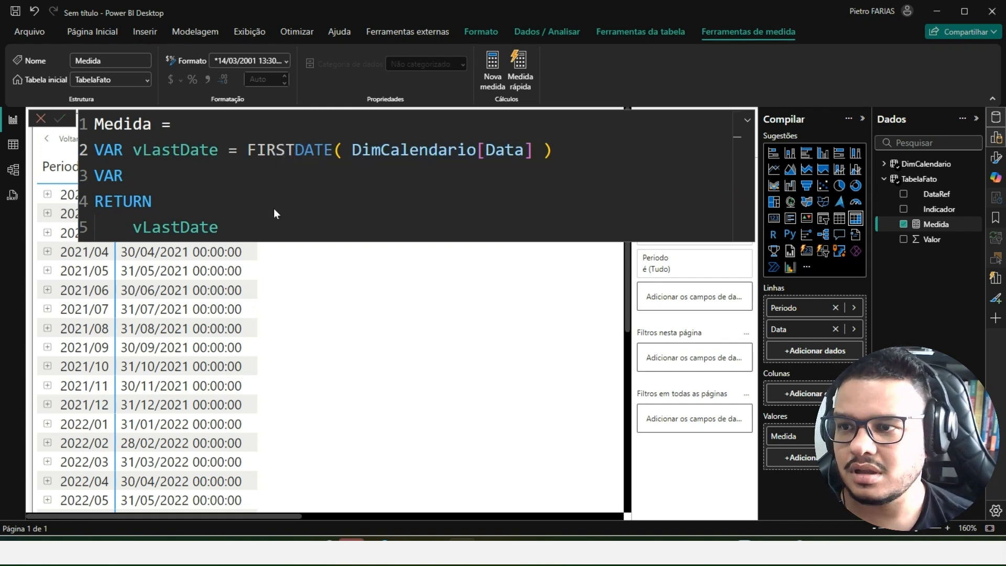
key(Return)
scroll(323, 155, up, 1)
- Comment out the incomplete VAR line with --, commit the measure, and collapse the formula editor
click(551, 158)
click(177, 196)
click(157, 184)
key(Home)
text(--)
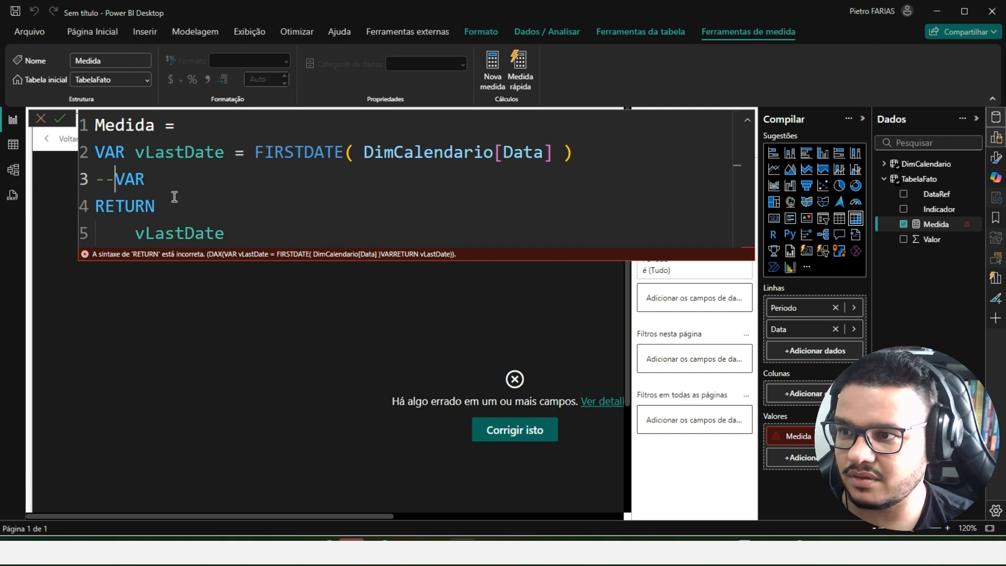
key(Return)
click(748, 123)
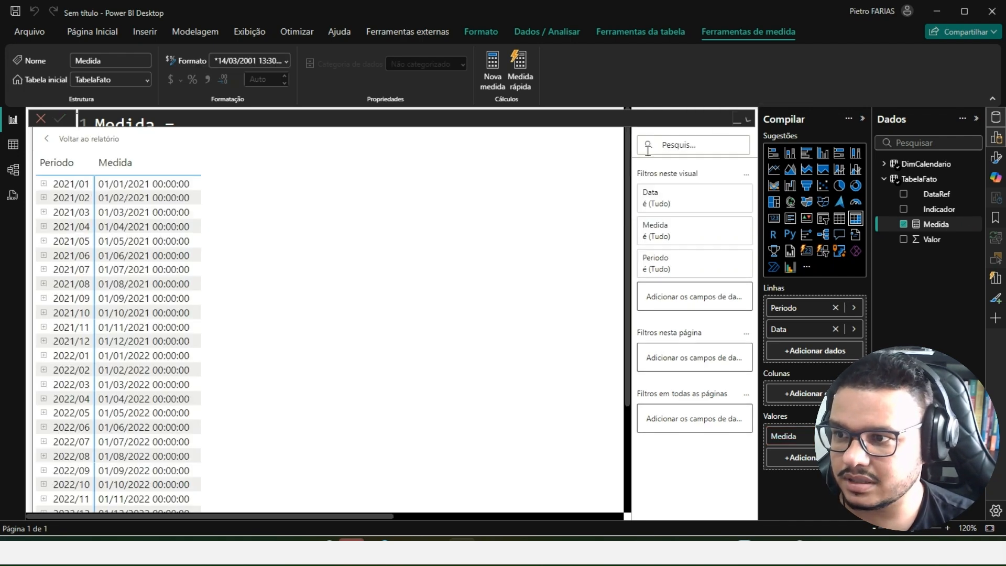
- Expand the formula editor, uncomment the VAR line, and undo the FIRSTDATE replacement in vLastDate
click(748, 121)
click(212, 186)
key(Home)
key(Delete)
key(Delete)
key(ctrl+z)
key(ctrl+z)
key(ctrl+z)
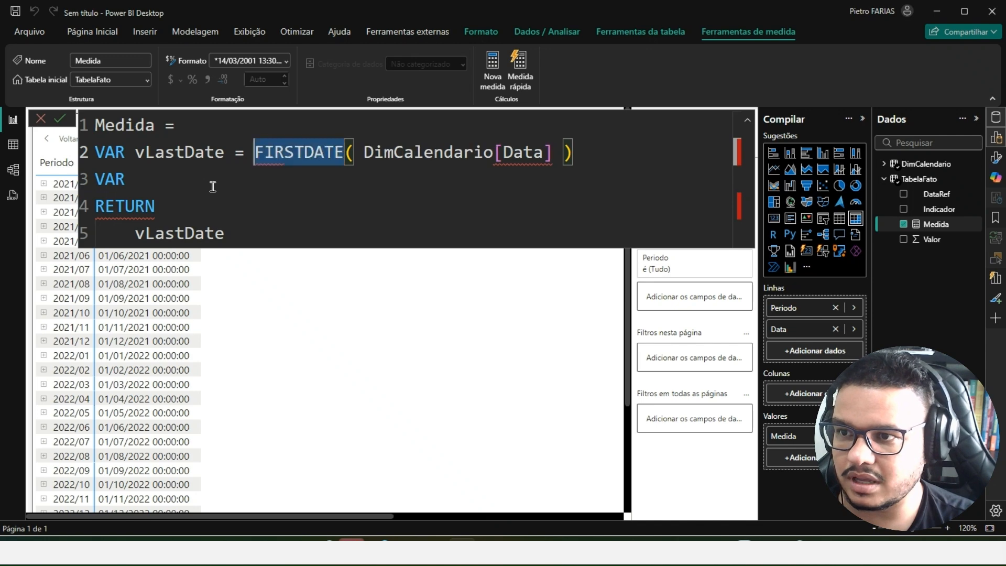
click(213, 187)
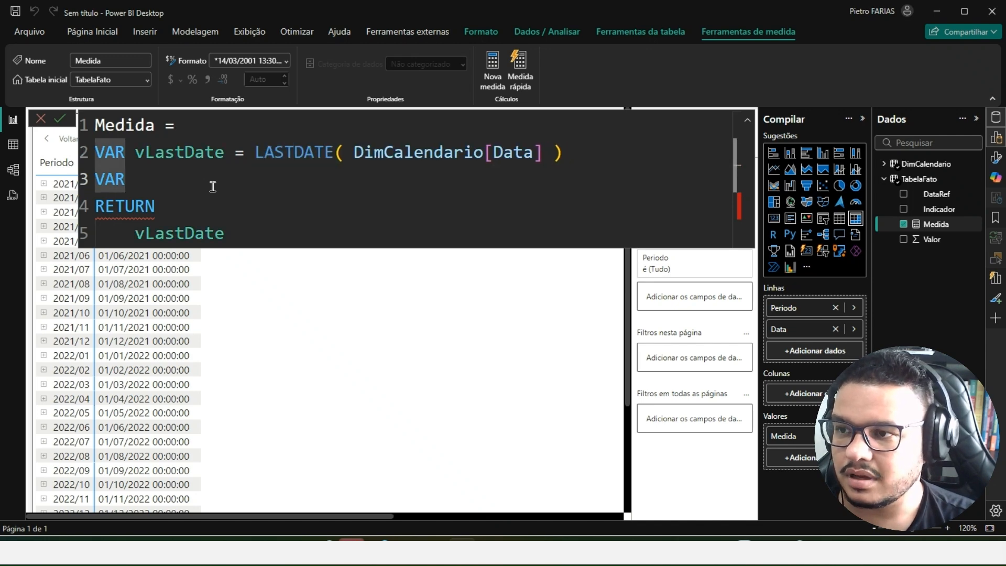
key(alt+Tab)
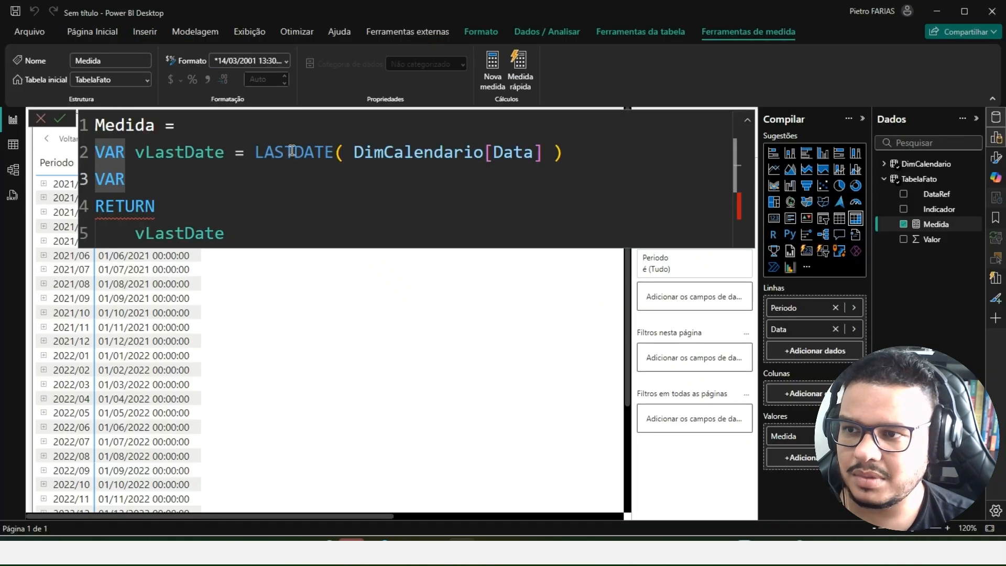
- Name the empty variable vFilter and start a FILTER function over the TabelaFato table on new lines
text(vFi)
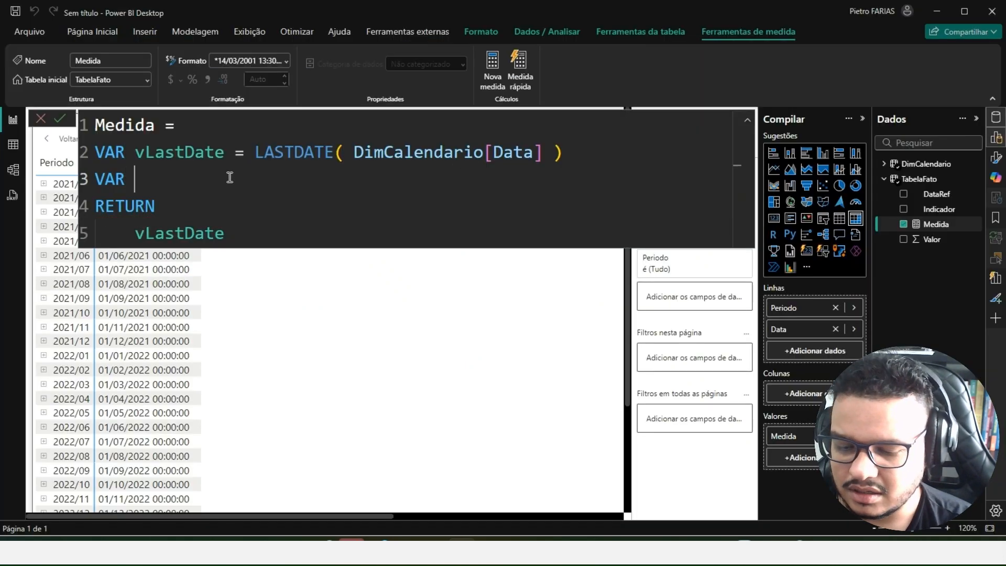
text(lter =)
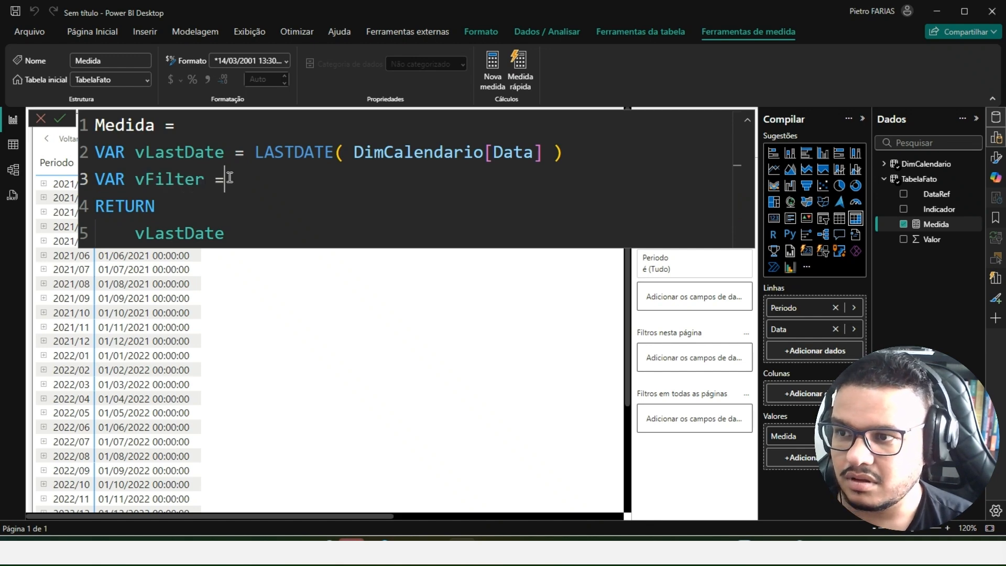
key(shift+Return)
text(fil)
key(Tab)
key(shift+Return)
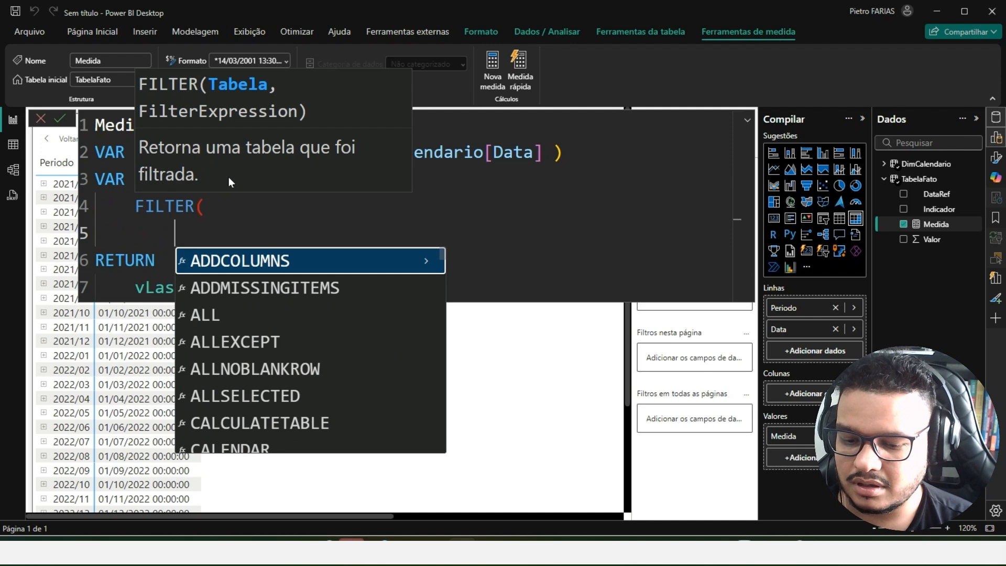
text(tabe)
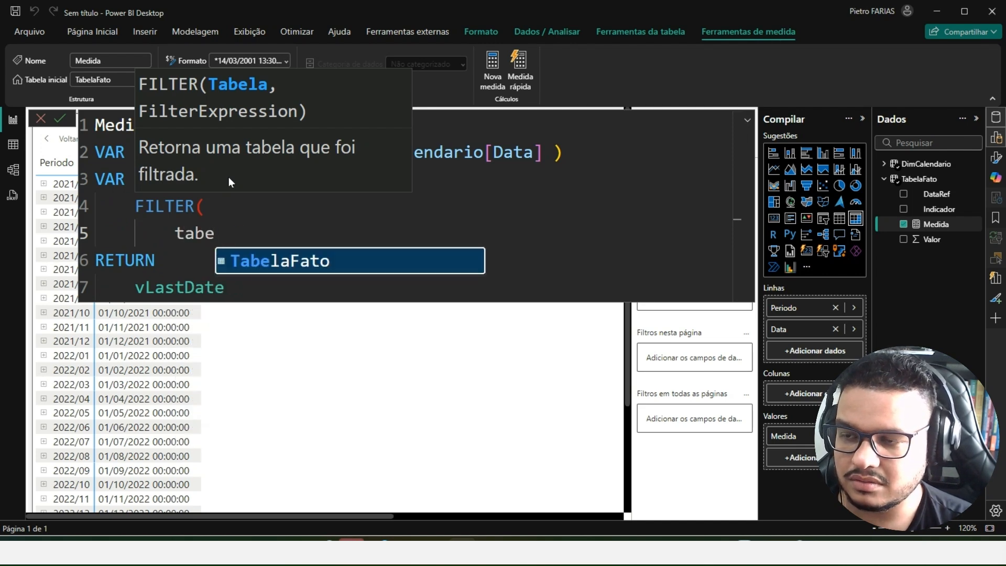
key(Tab)
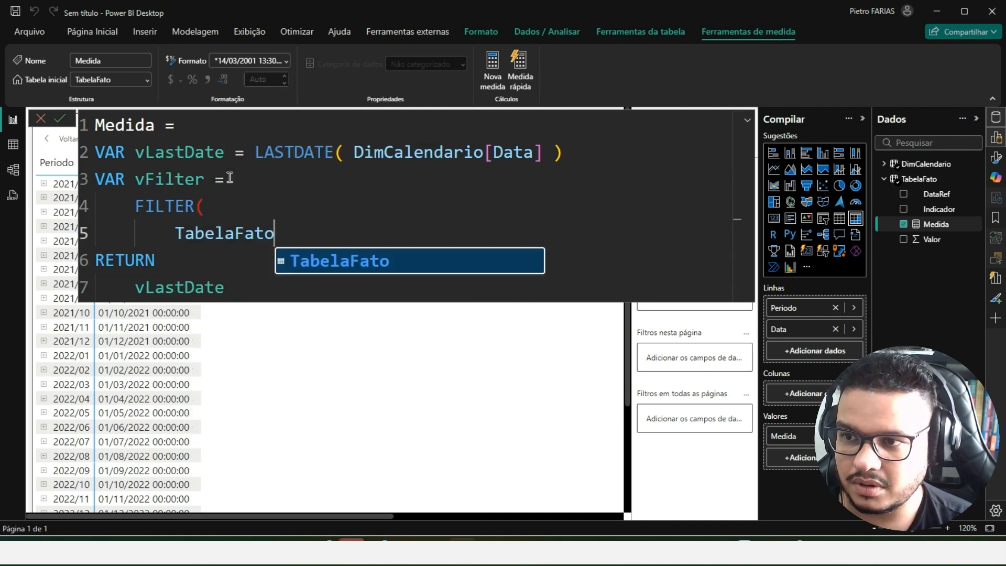
- Add TabelaFato[DataRef] <= vLastDate as the FILTER condition and close the function on its own line
text(,)
key(shift+Return)
text(tab)
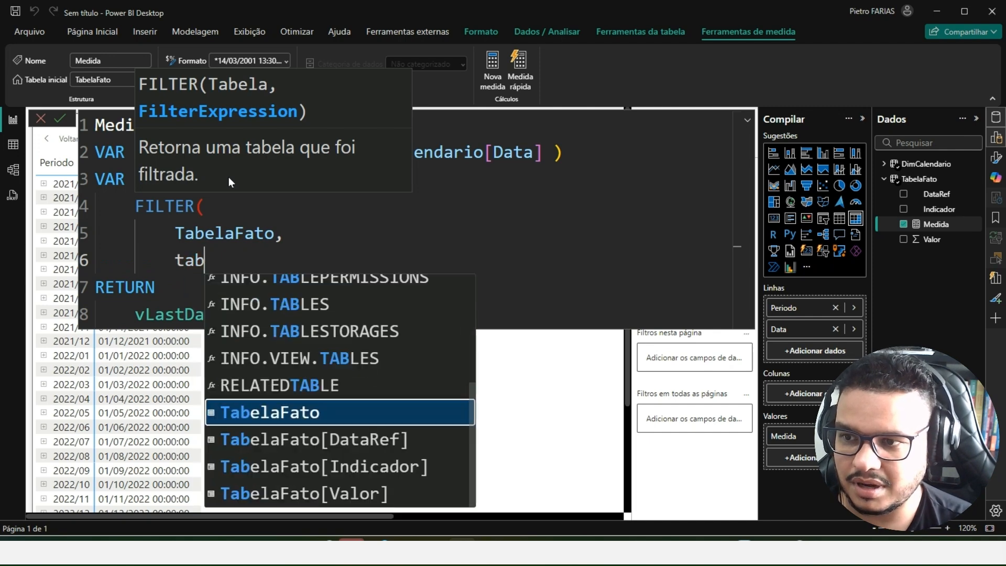
key(Down)
key(Tab)
text(<=)
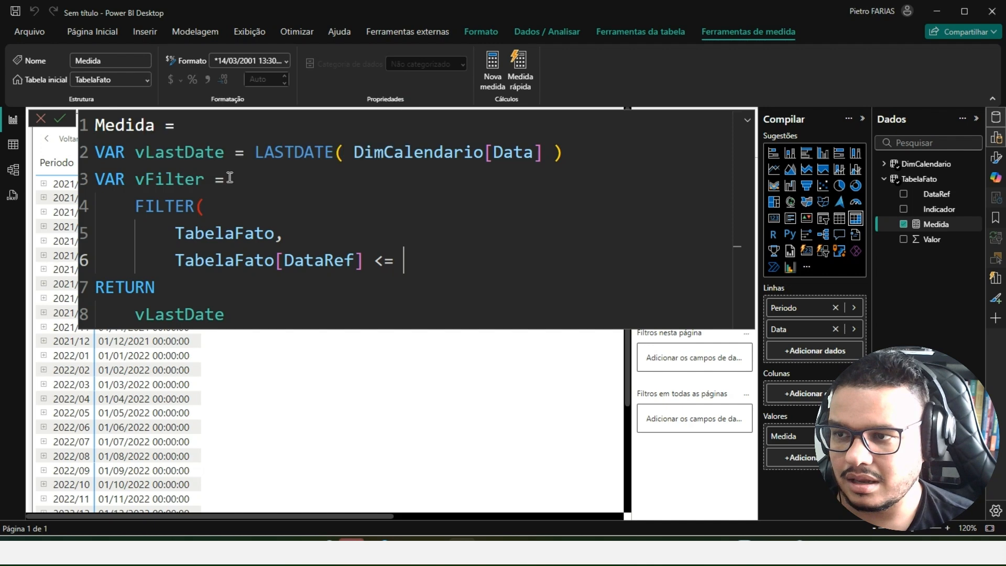
text( vLas)
key(Tab)
key(Return)
key(BackSpace)
text())
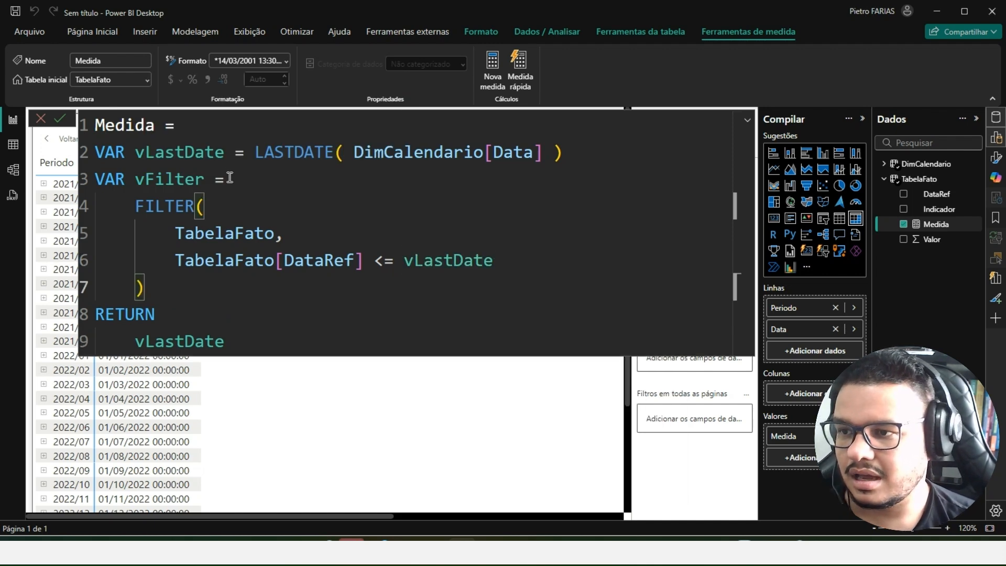
- Replace vLastDate with vFilter as the expression after RETURN
drag(188, 289, 127, 207)
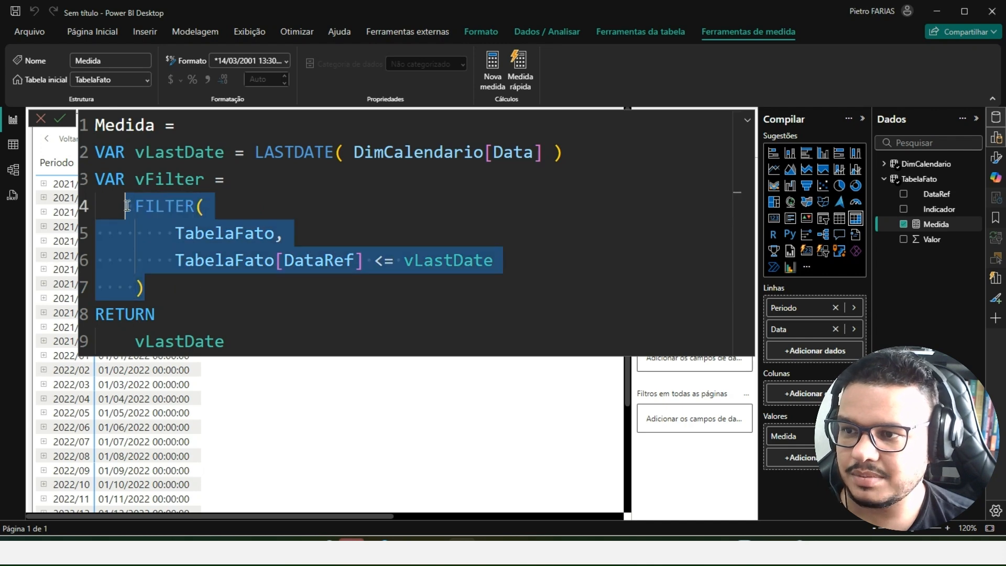
click(155, 280)
double_click(178, 179)
key(ctrl+c)
double_click(192, 338)
key(ctrl+v)
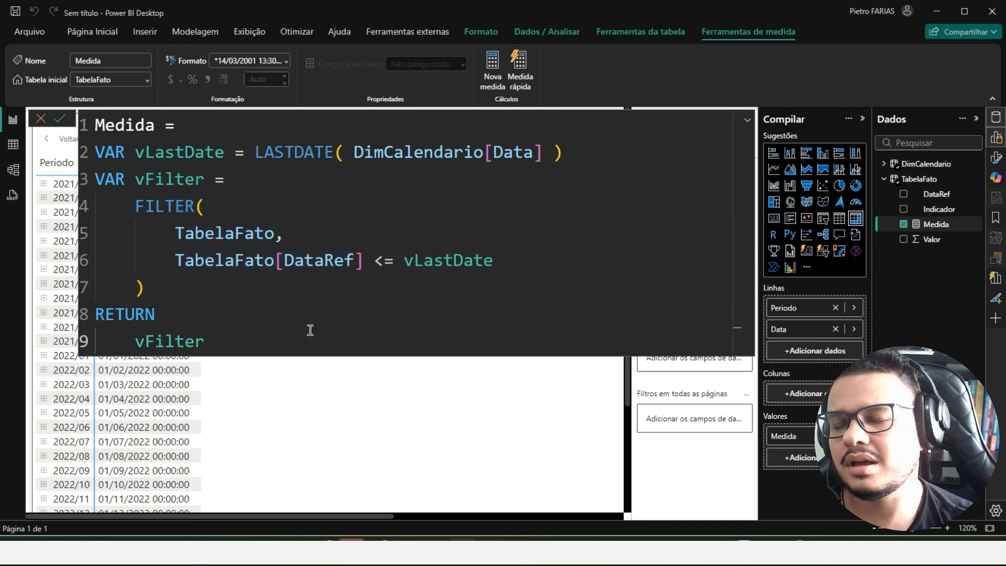
drag(205, 342, 146, 179)
click(232, 318)
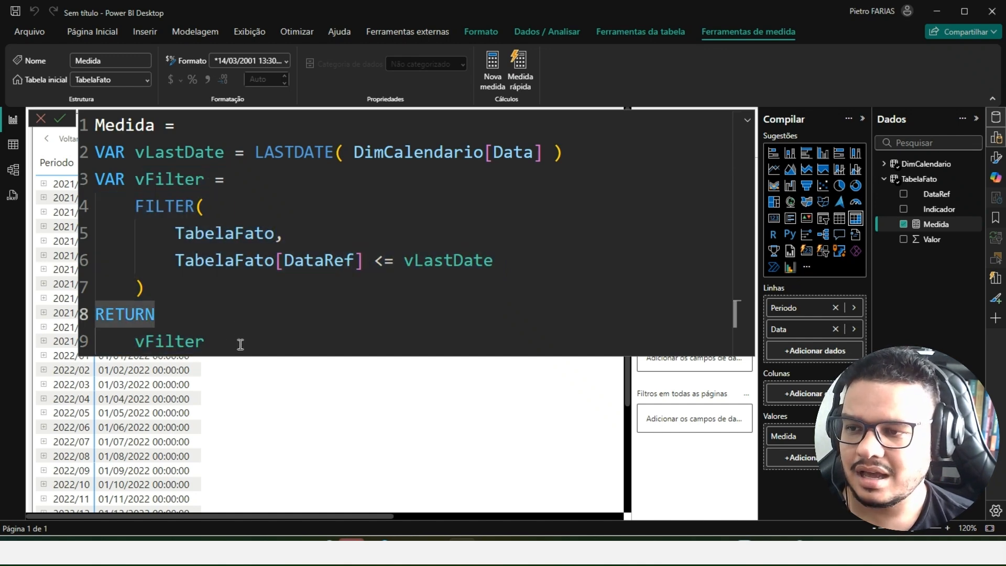
click(209, 336)
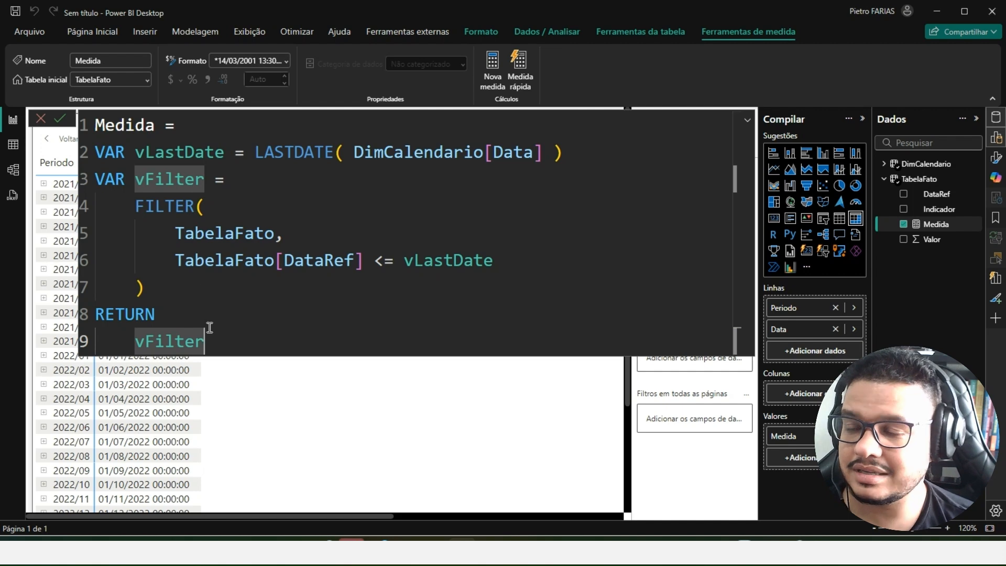
double_click(157, 179)
click(209, 342)
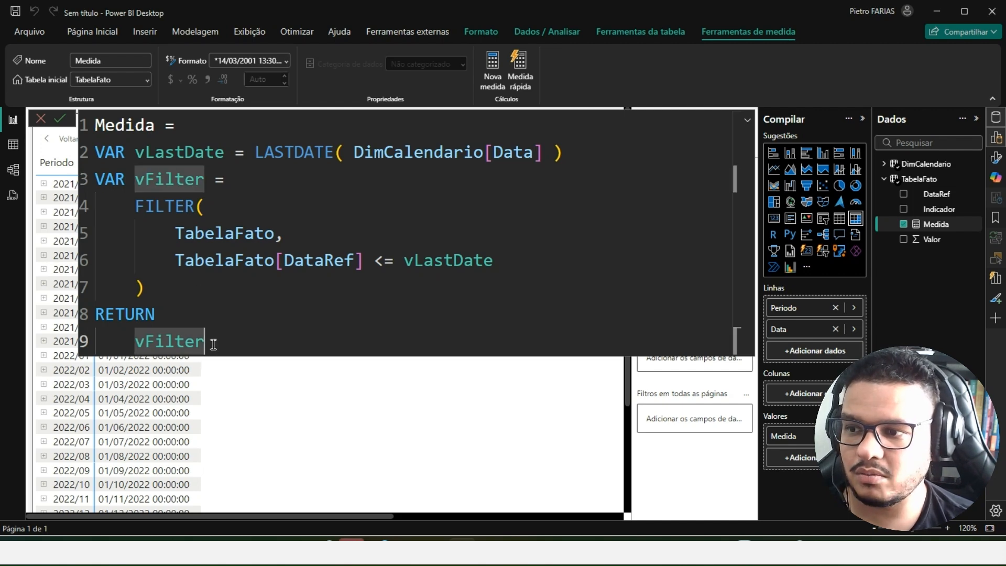
- Copy the measure's code from the first VAR through vFilter, switch to DAX Studio, and replace the old query with it
drag(207, 341, 97, 151)
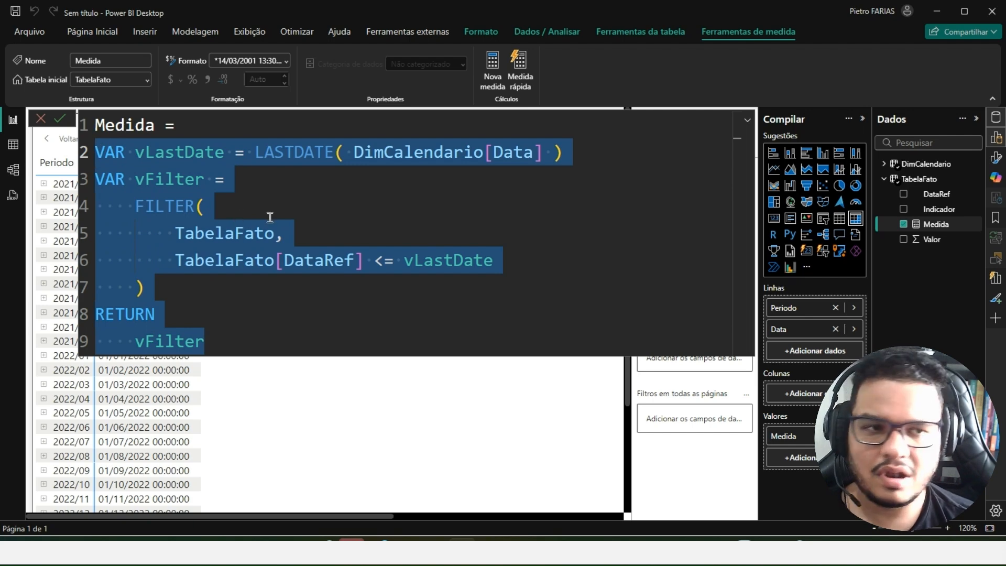
key(alt+Tab)
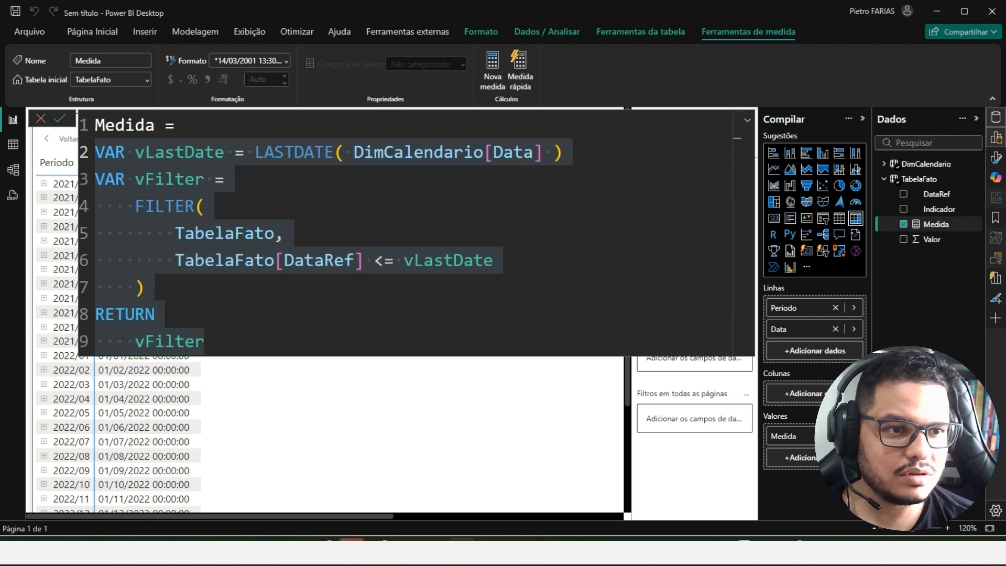
click(462, 553)
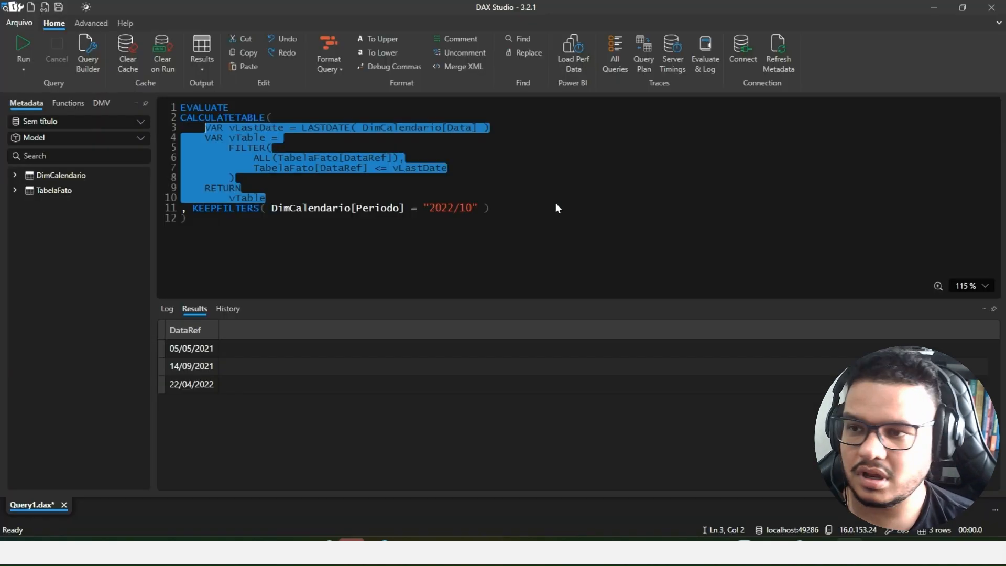
click(382, 181)
key(ctrl+z)
drag(574, 209, 79, 66)
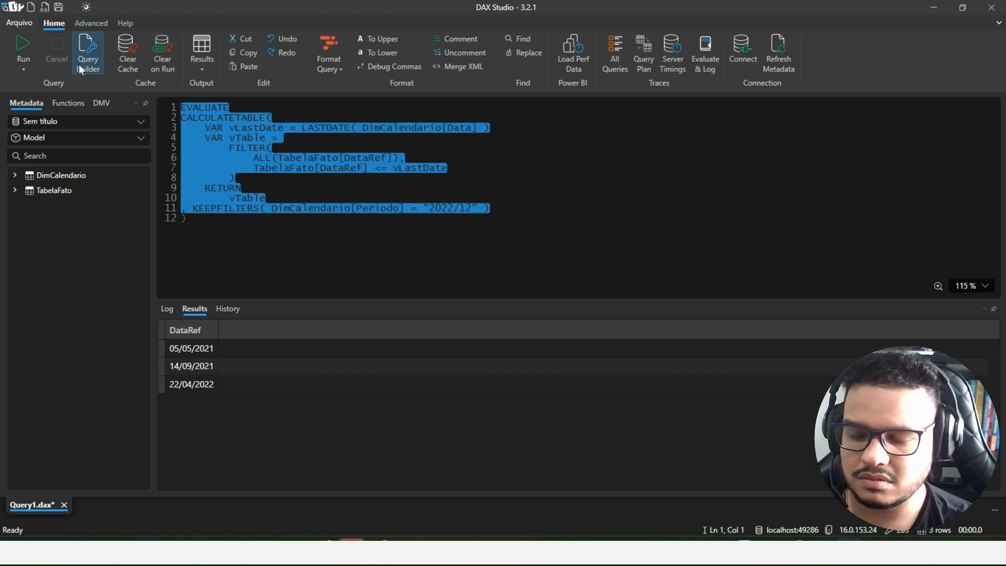
key(Delete)
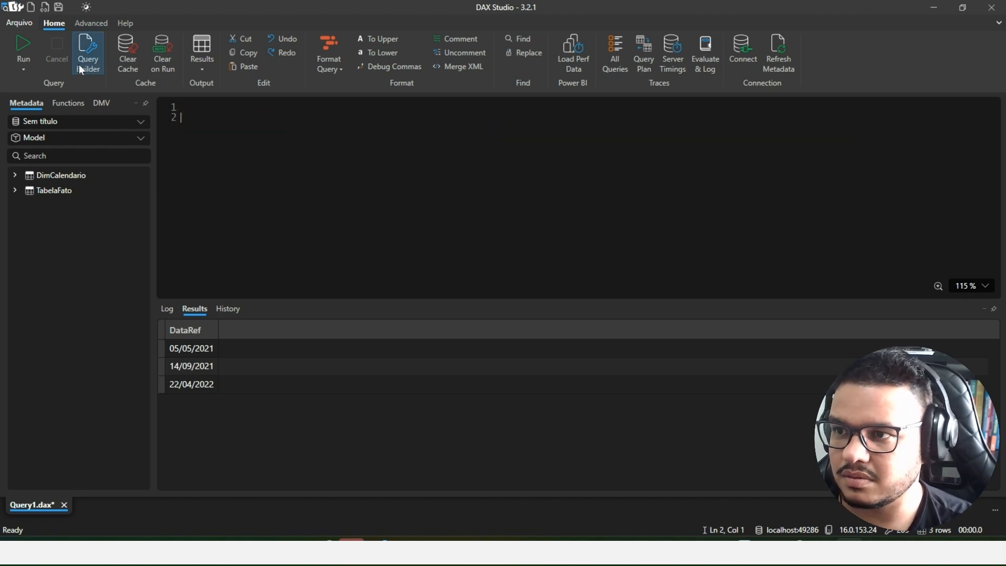
key(ctrl+v)
text(eval)
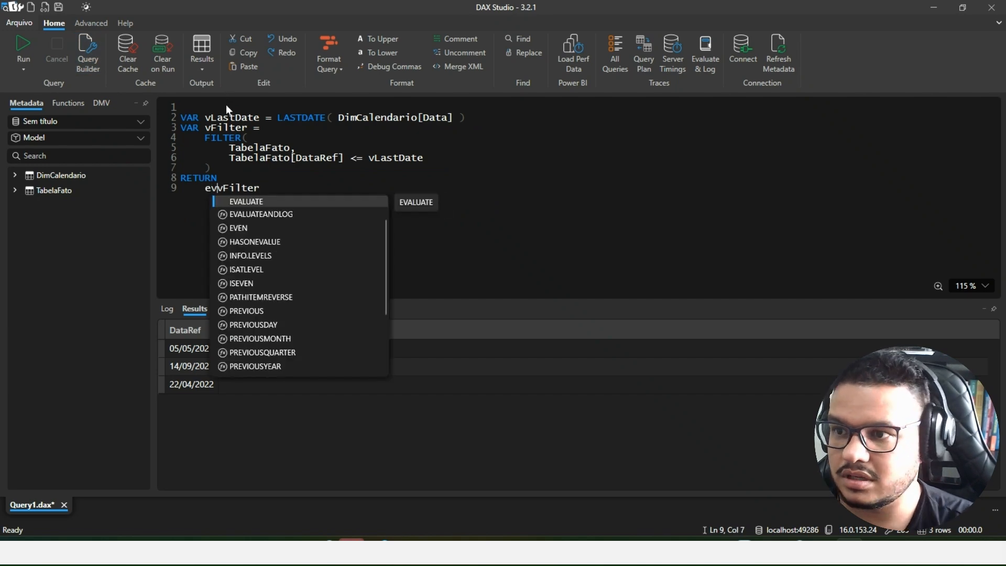
key(Tab)
key(Home)
key(ctrl+x)
key(ctrl+z)
key(ctrl+z)
key(ctrl+z)
key(ctrl+z)
- Add EVALUATE on the first line, run the query, and examine the returned rows against vLastDate
click(227, 109)
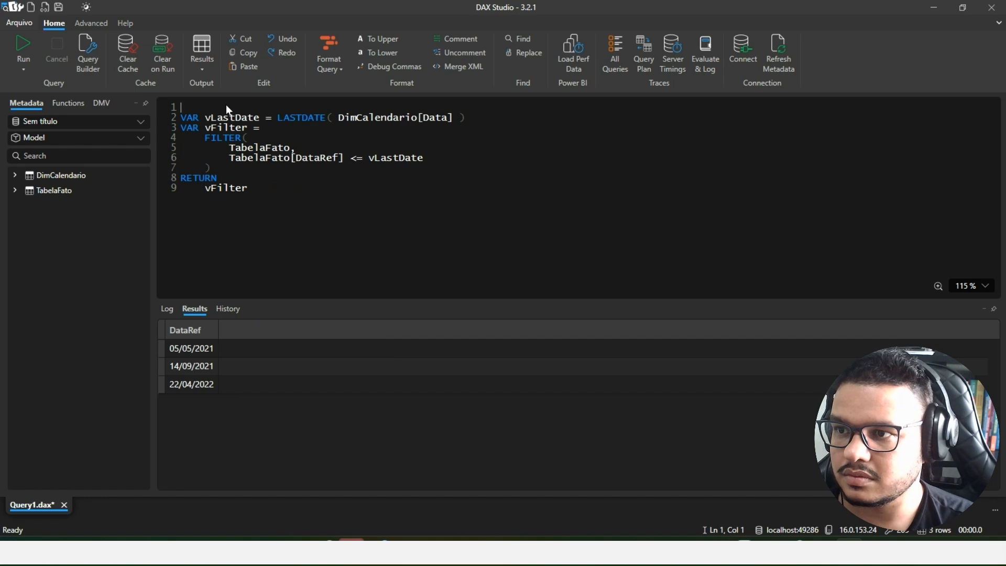
text(eva)
key(Tab)
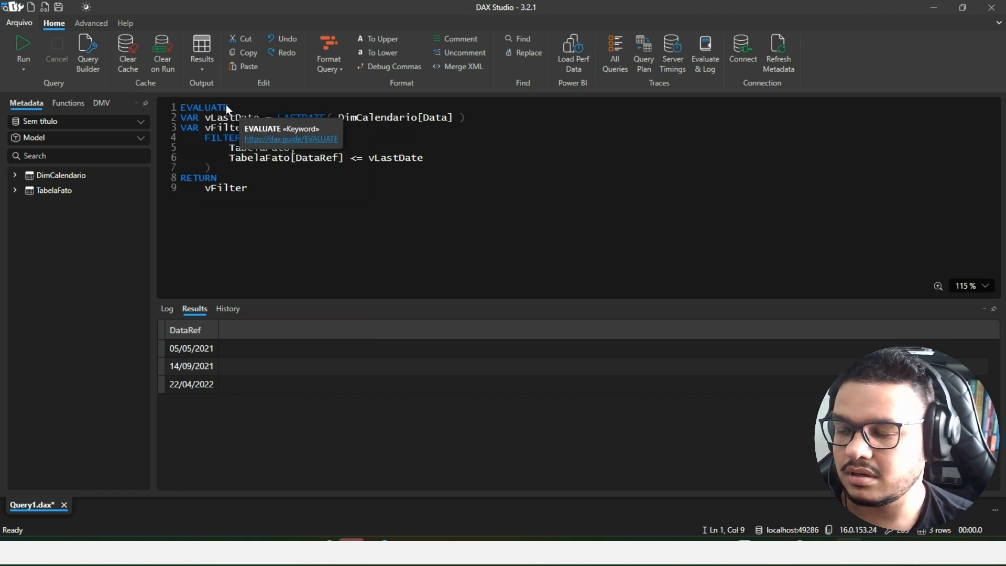
key(F5)
scroll(296, 201, up, 5)
scroll(297, 203, down, 5)
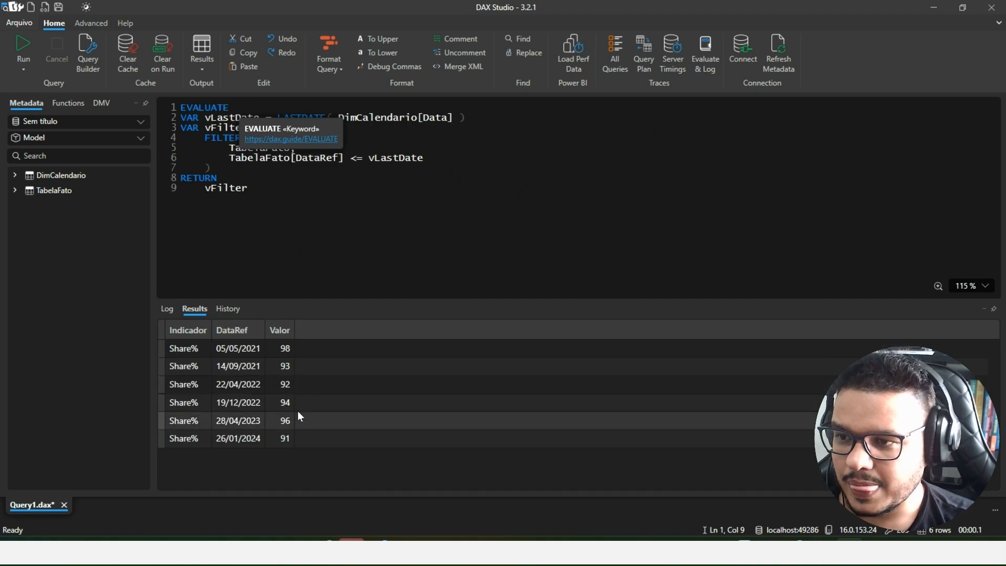
click(330, 247)
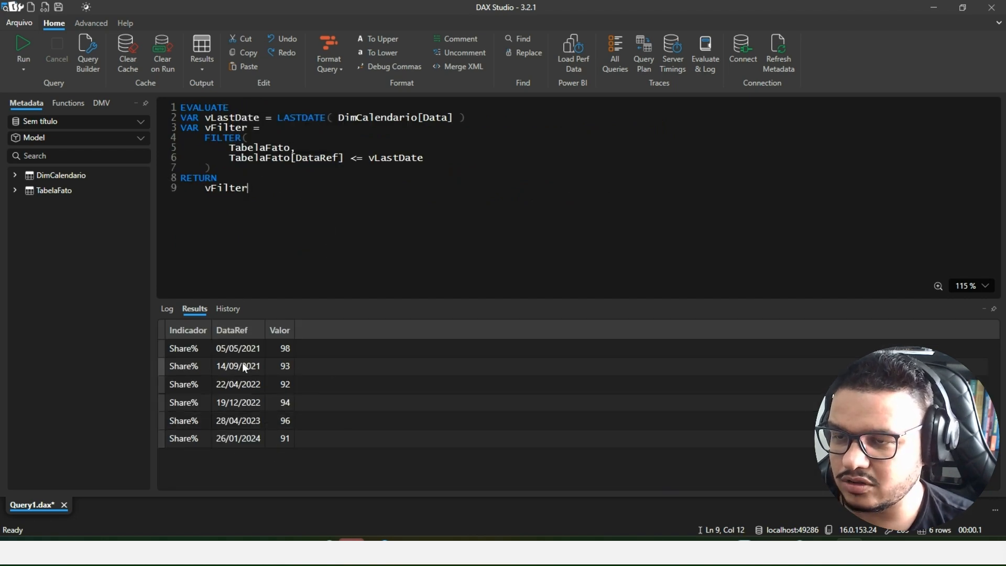
double_click(394, 158)
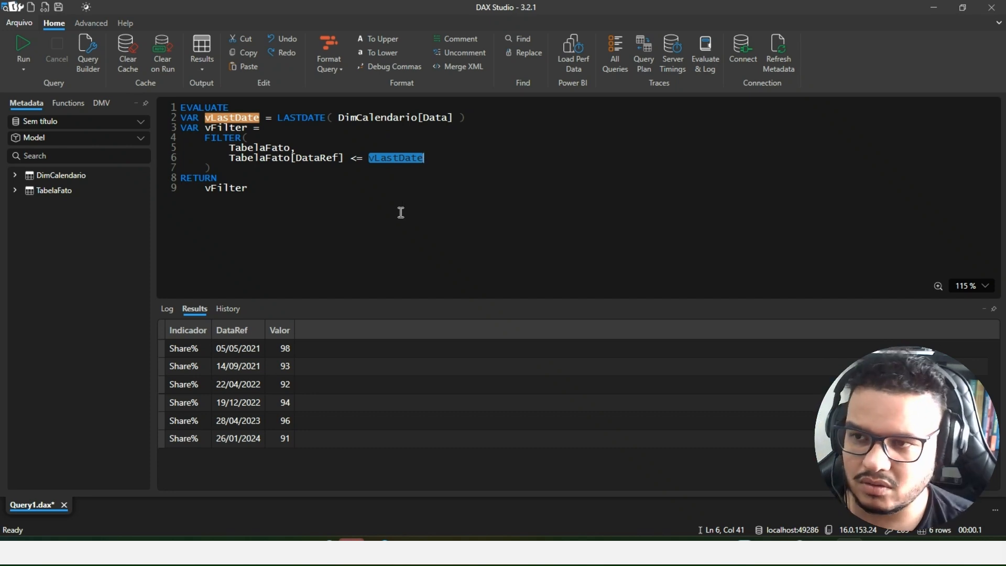
- Insert an opening CALCULATETABLE( below EVALUATE and indent the variable and RETURN block inside it
key(ctrl+Home)
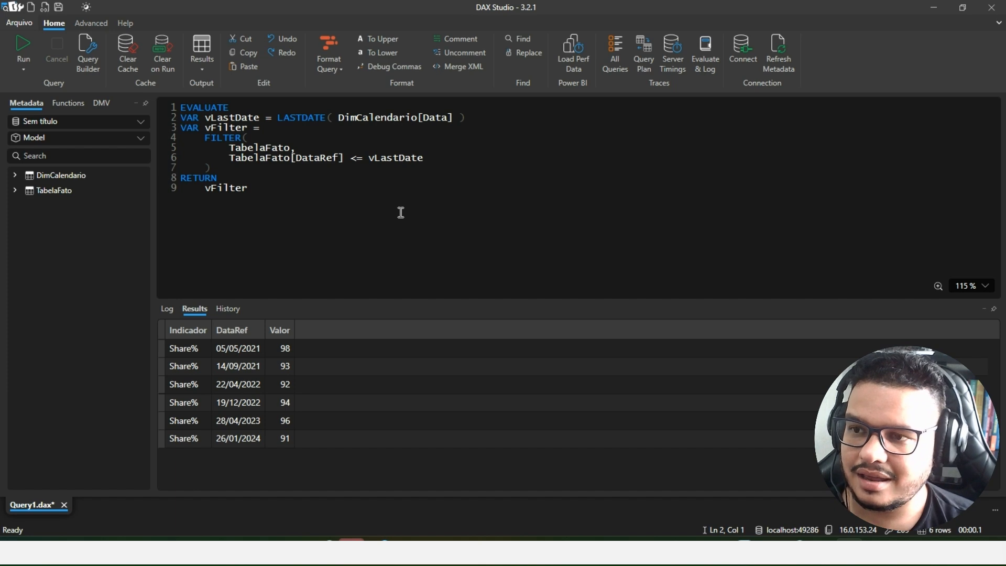
key(Return)
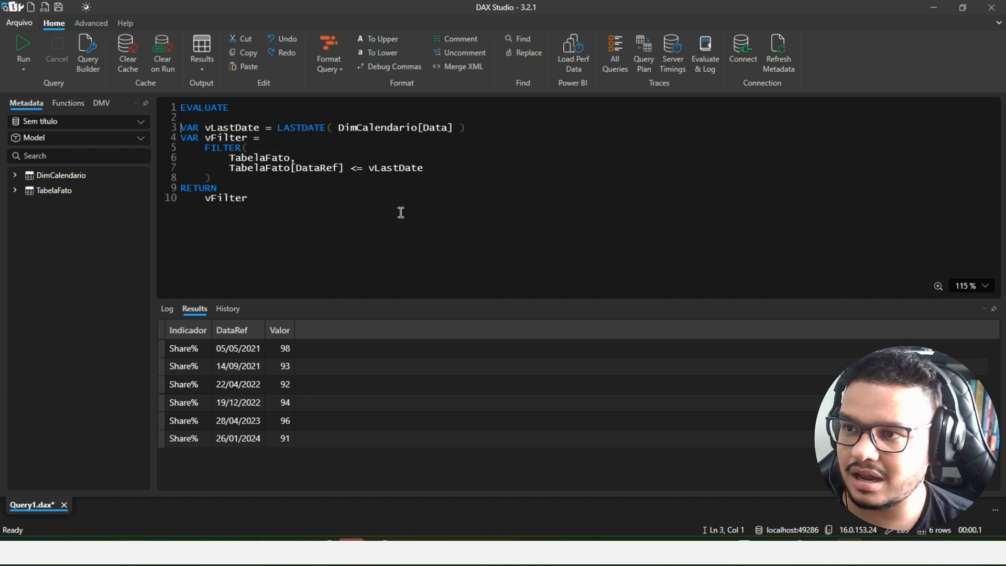
text(cal)
key(Down)
key(Tab)
key(Right)
key(ctrl+shift+End)
key(Tab)
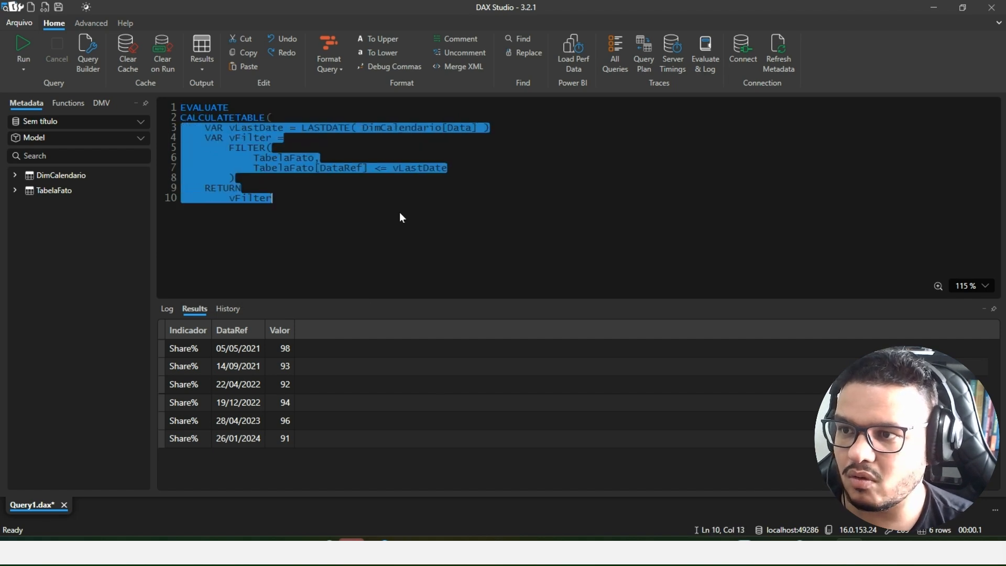
- Start a KEEPFILTERS argument on DimCalendario[Periodo] on a new line after vFilter
key(ctrl+End)
key(Return)
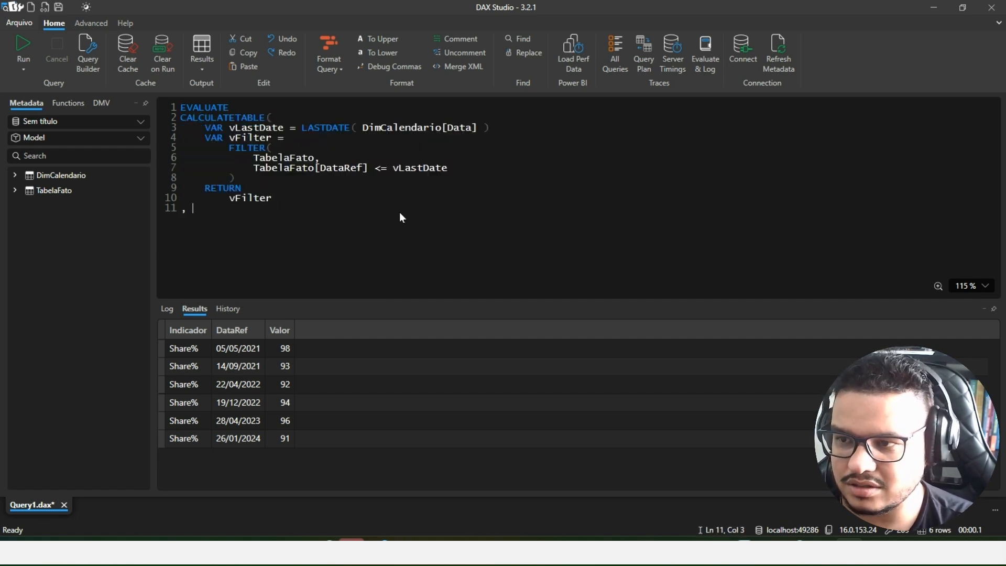
scroll(344, 190, up, 3)
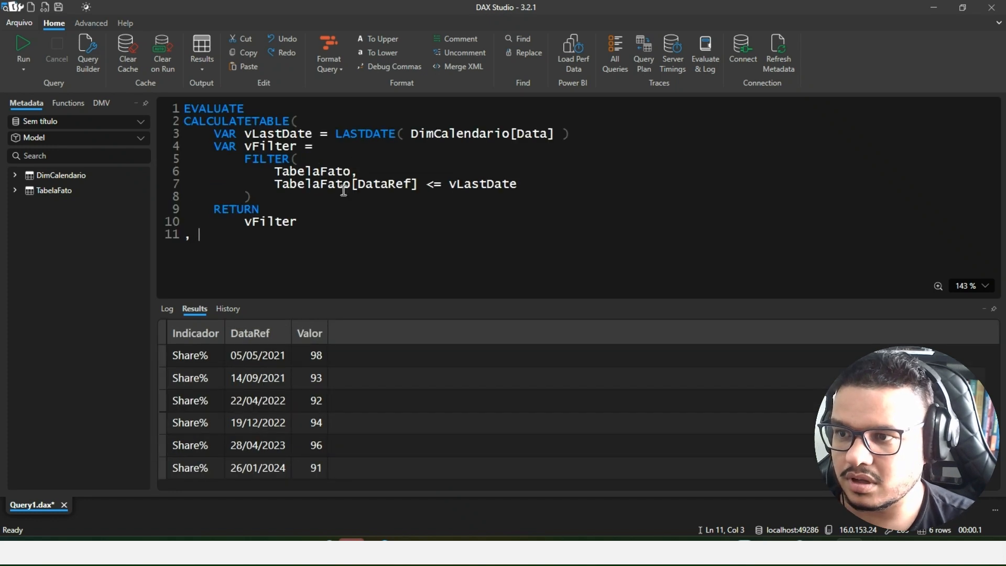
text(, ke)
key(Tab)
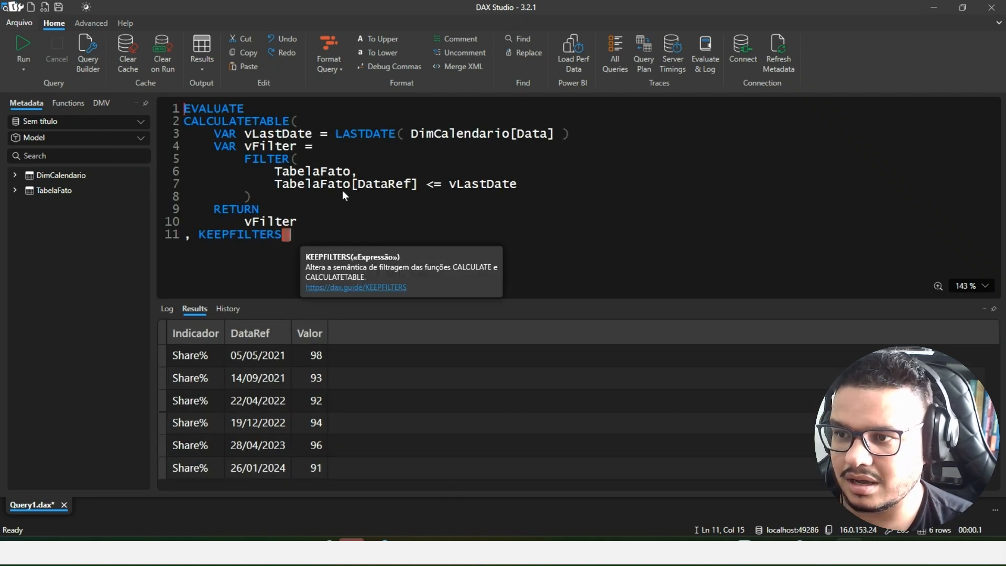
text(dim)
key(Tab)
text([p)
key(Tab)
- Set the Periodo filter equal to "2023/11" and close both the KEEPFILTERS and CALCULATETABLE functions
text(= '202)
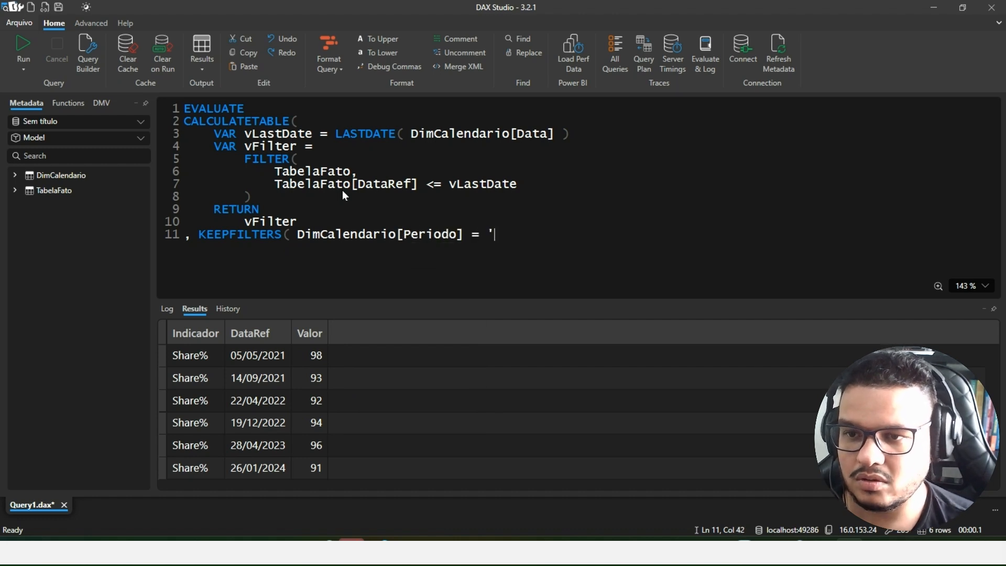
key(BackSpace)
key(BackSpace)
key(BackSpace)
text(2)
key(BackSpace)
key(BackSpace)
text("2023/)
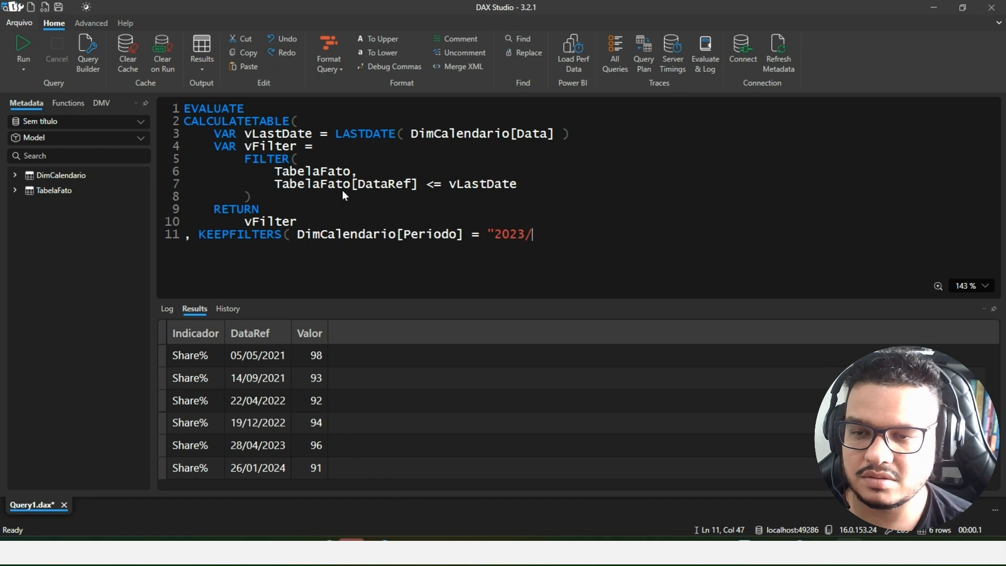
text(11)
text())
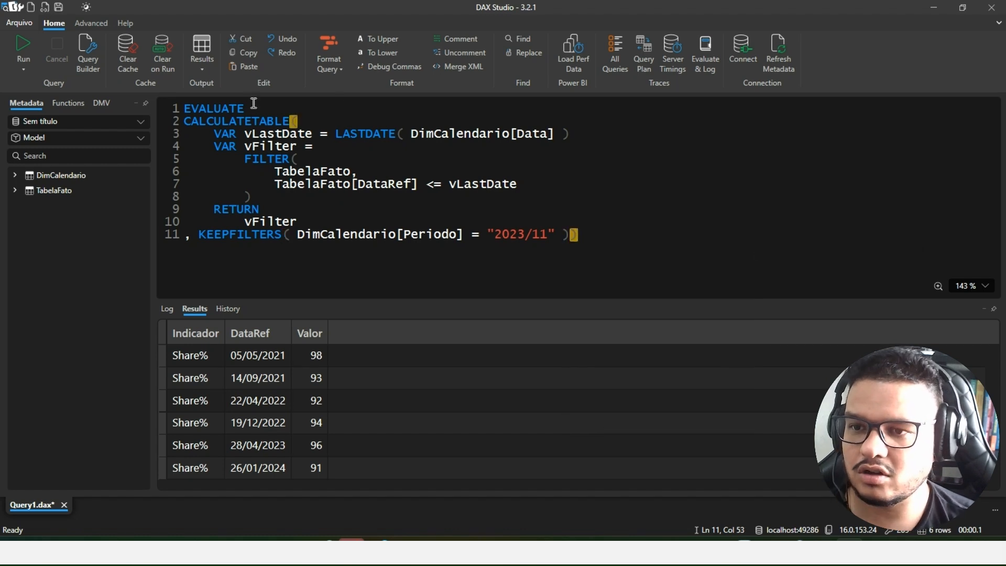
- Enlarge the results pane and run the query with the "2023/11" Periodo filter
drag(455, 301, 452, 263)
click(451, 215)
key(F5)
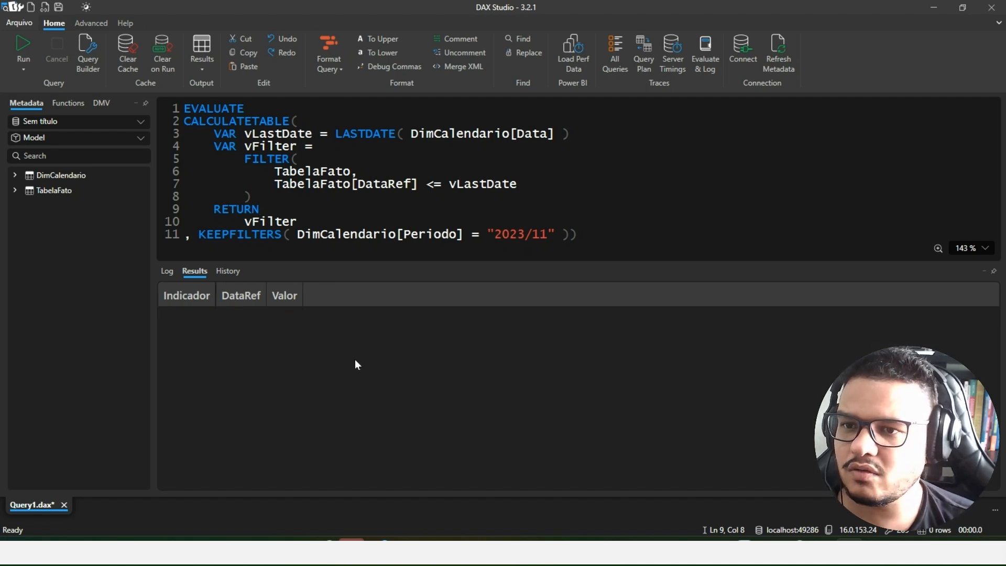
- Examine how the KEEPFILTERS condition on Periodo affects vLastDate and the TabelaFato rows used by FILTER
drag(212, 141, 572, 140)
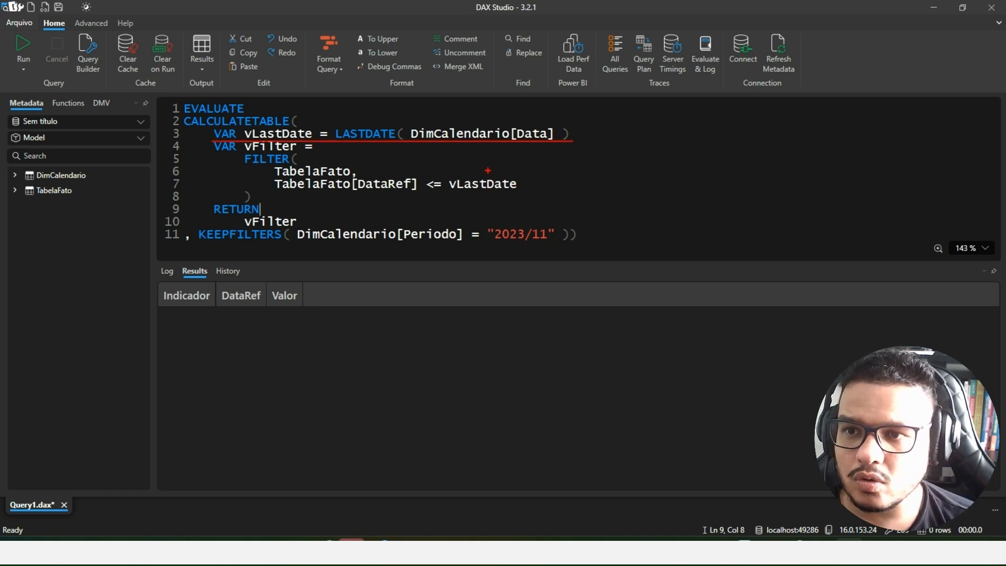
drag(495, 242, 550, 238)
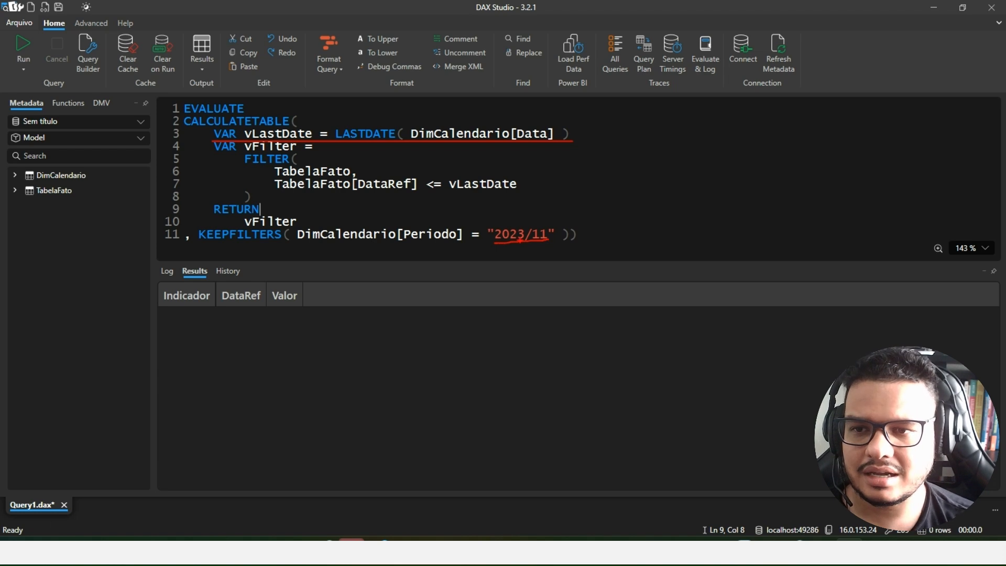
mouse_move(581, 231)
mouse_down()
mouse_move(616, 139)
mouse_move(569, 120)
mouse_up()
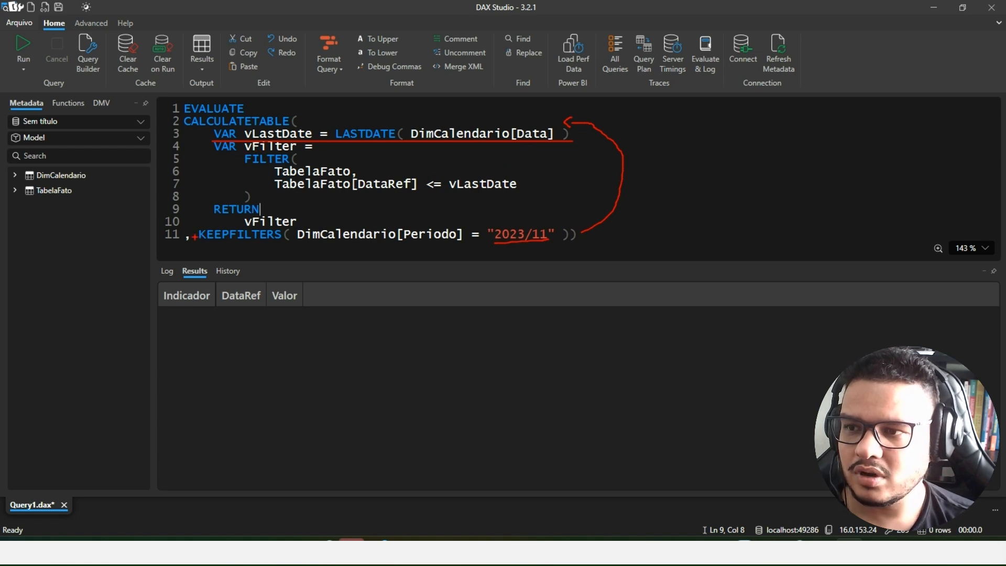
mouse_move(195, 237)
mouse_down()
mouse_move(176, 182)
mouse_move(219, 169)
mouse_move(520, 193)
mouse_up()
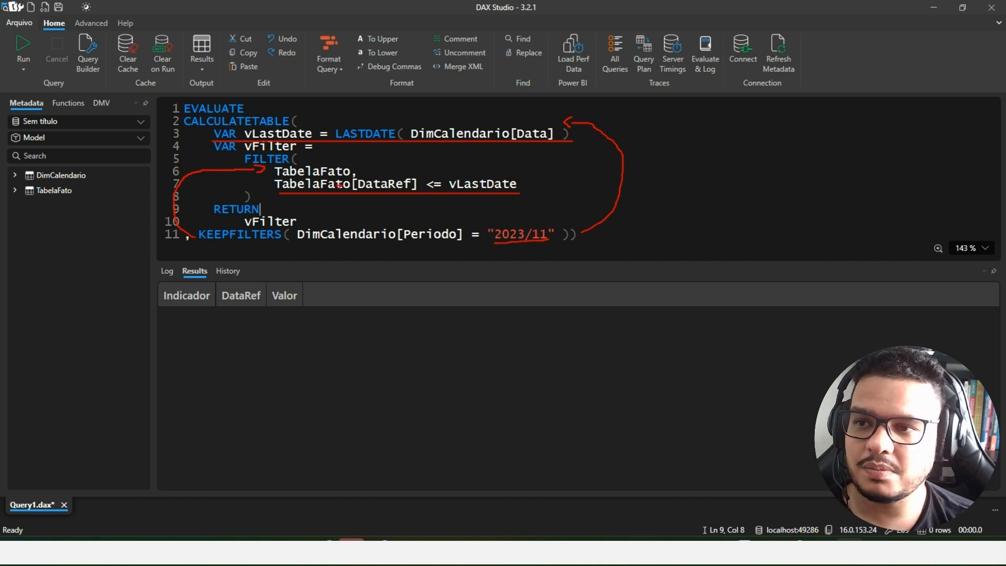
mouse_move(521, 177)
mouse_down()
mouse_move(533, 175)
mouse_move(531, 192)
mouse_up()
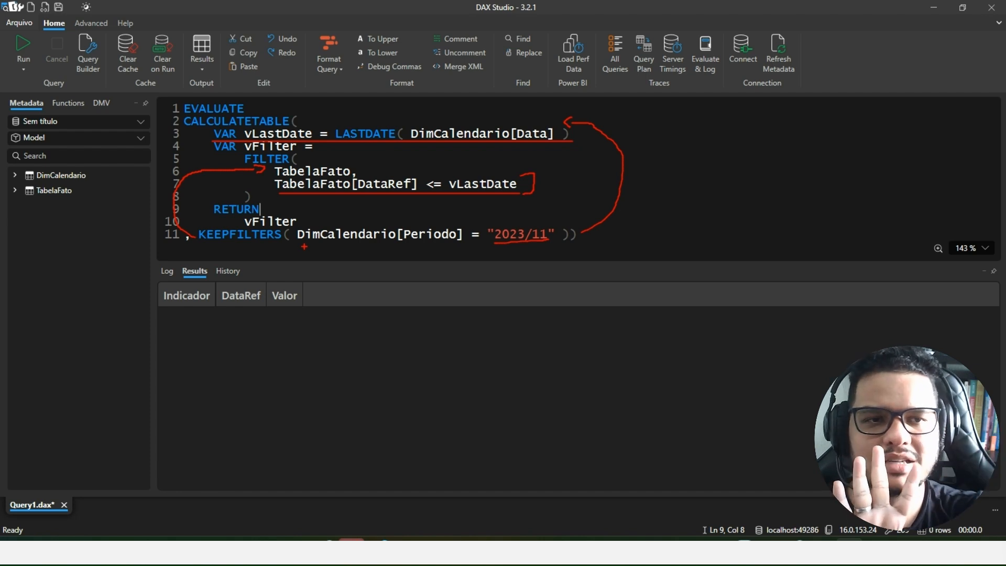
key(Escape)
click(570, 234)
drag(570, 235, 207, 236)
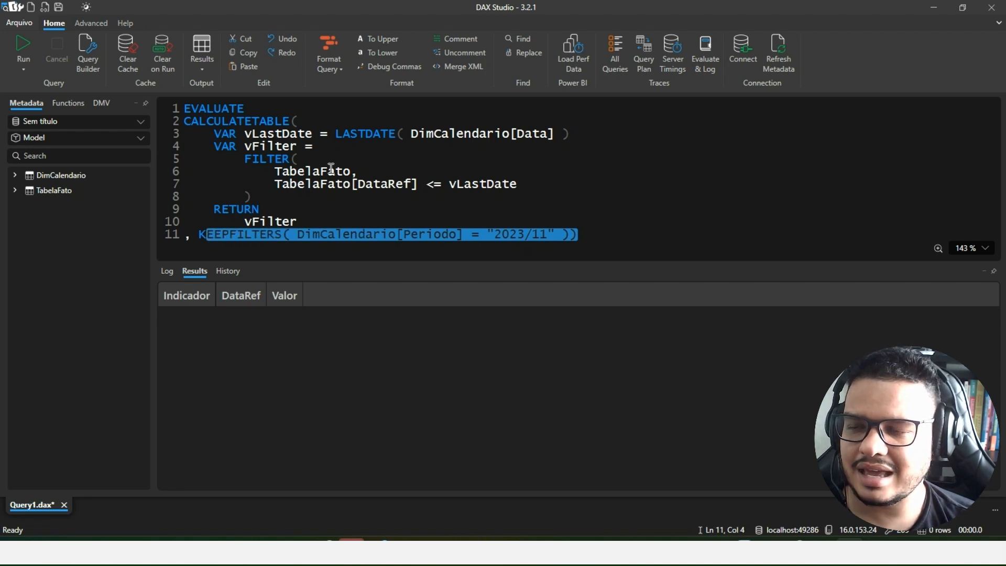
- Insert an opening ALL( before TabelaFato in the first argument of FILTER
click(284, 170)
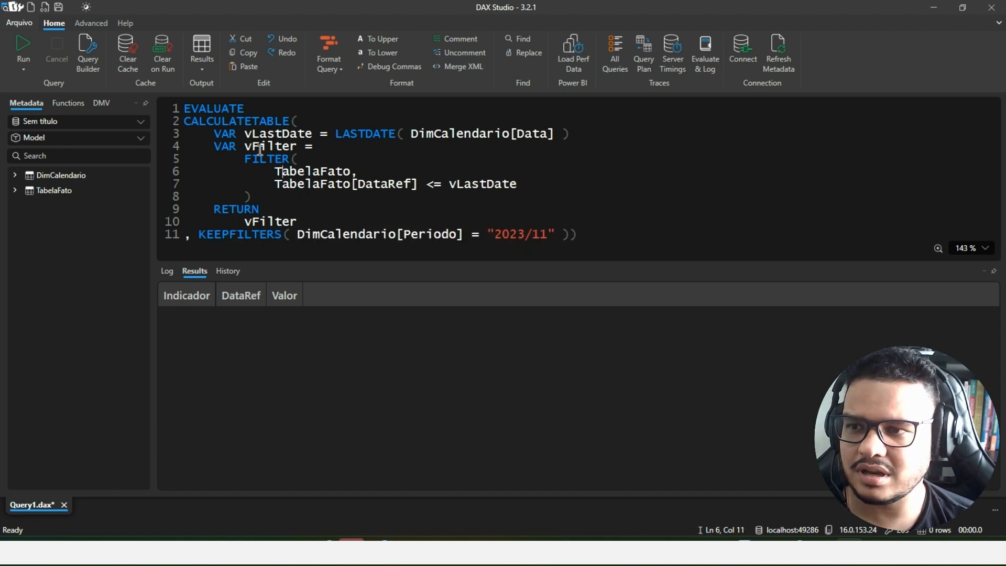
click(274, 172)
mouse_move(265, 233)
text(ALL()
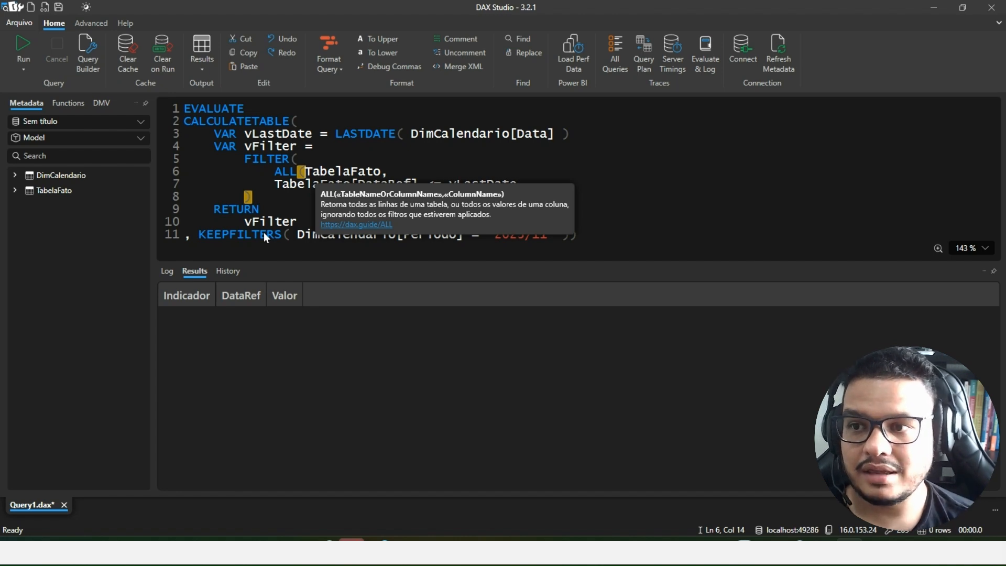
key(ctrl+shift+Right)
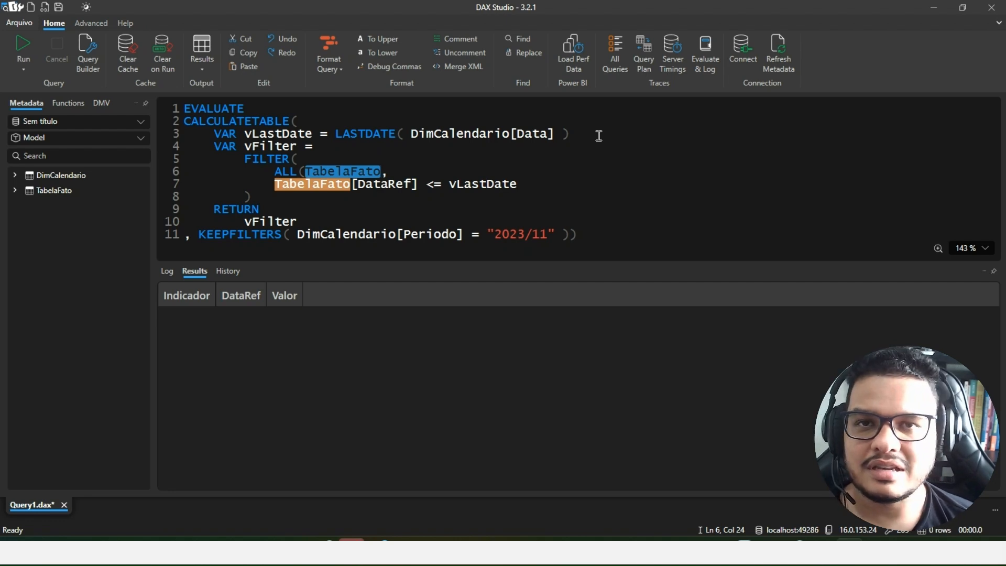
- Complete the ALL argument as TabelaFato[DataRef] and close the function before the comma
double_click(340, 173)
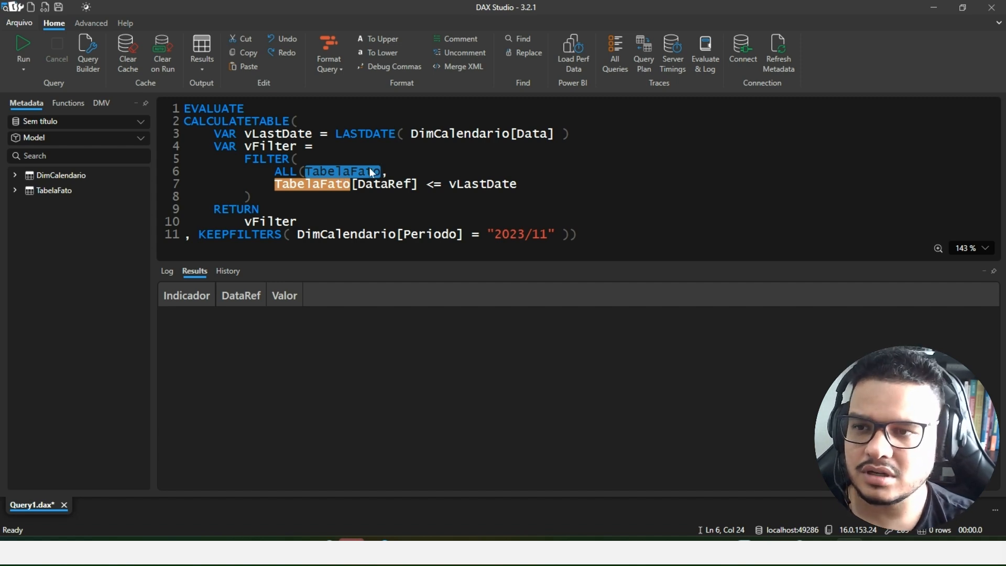
text(),)
key(ctrl+z)
key(Right)
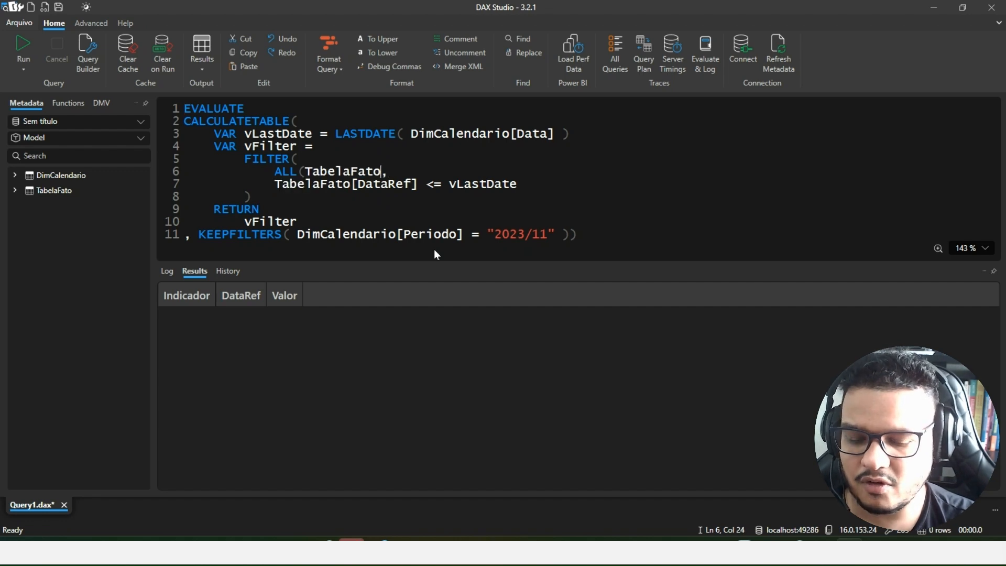
text([)
text(DataRef])
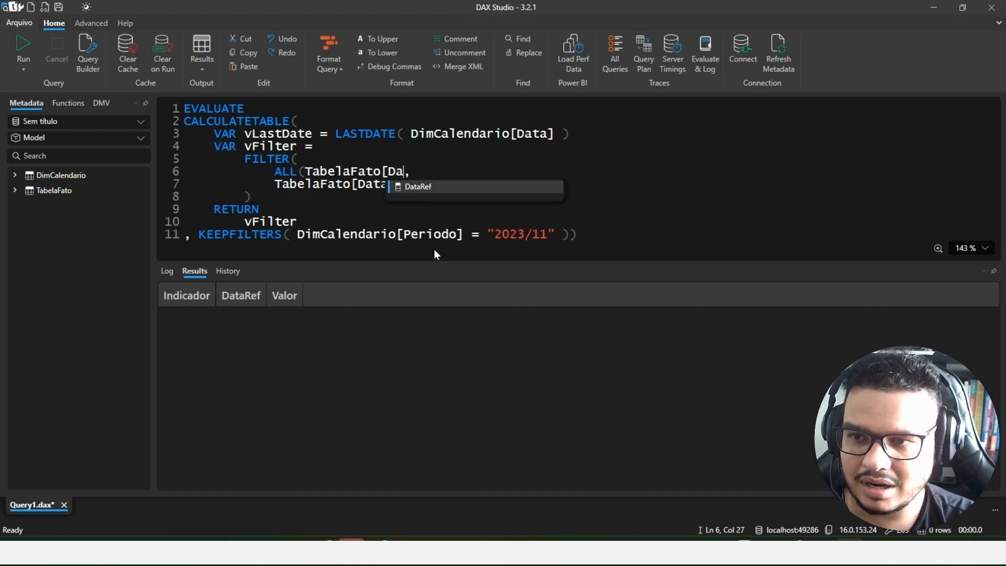
text())
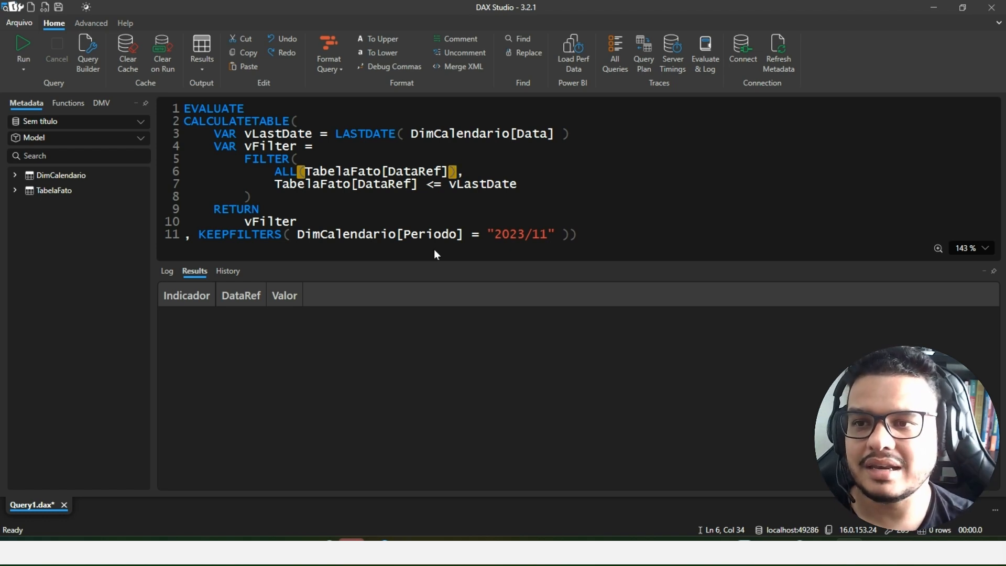
- Run the query and examine the returned DataRef dates against the 2023/11 period
click(21, 47)
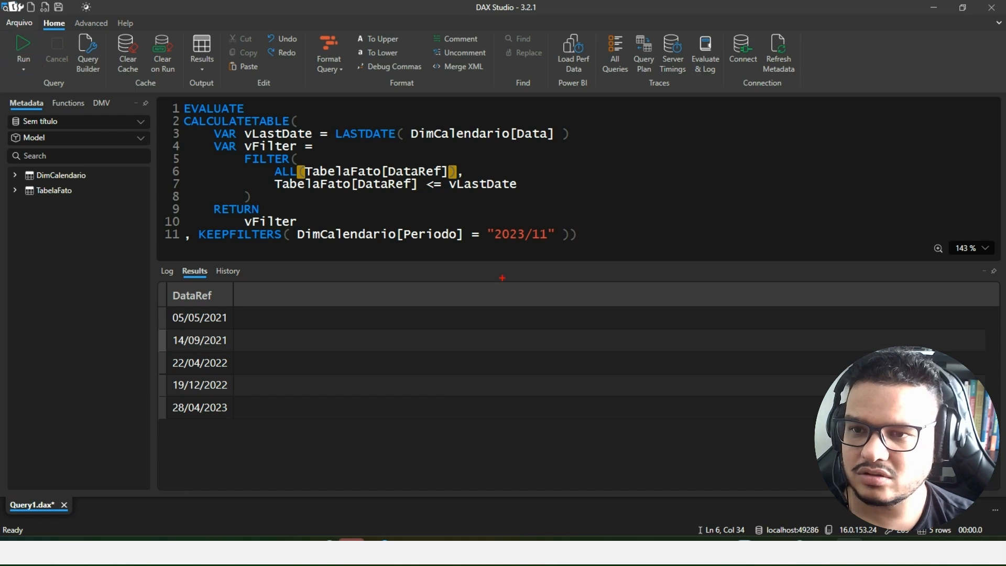
drag(489, 242, 550, 243)
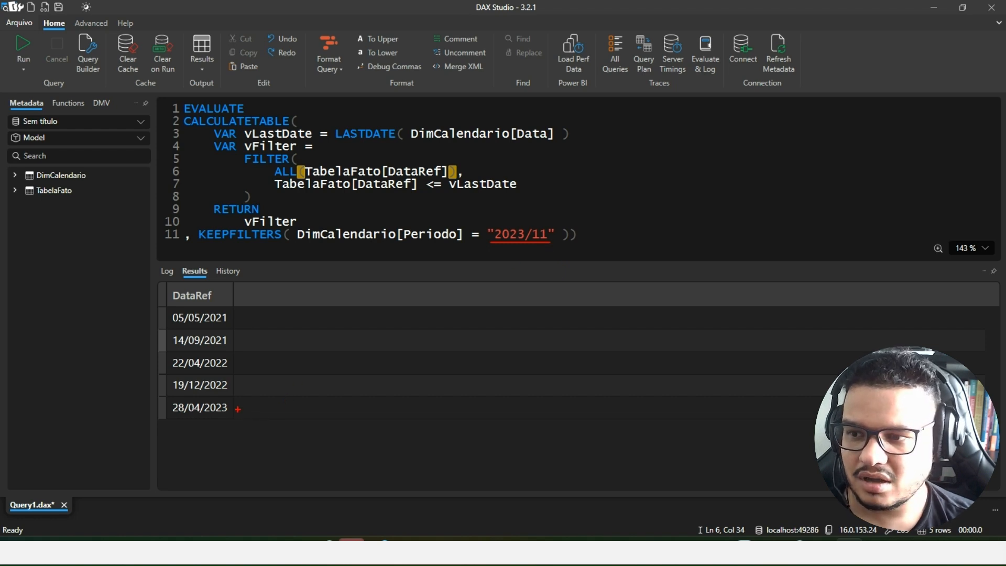
key(Escape)
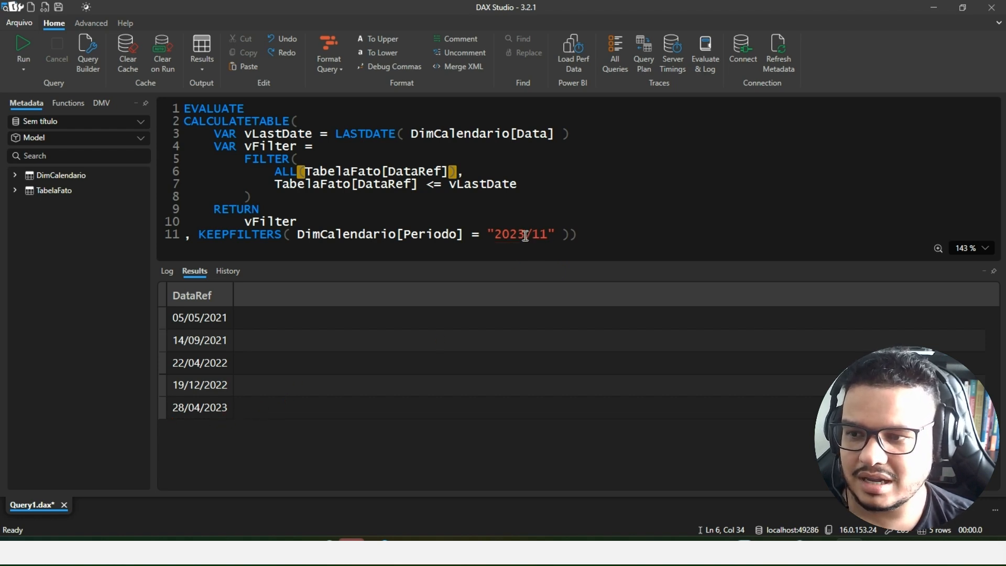
- Change the Periodo filter value to "2023/03" and rerun the query
click(547, 235)
key(shift+Left)
key(shift+Left)
text(03)
key(ctrl+2)
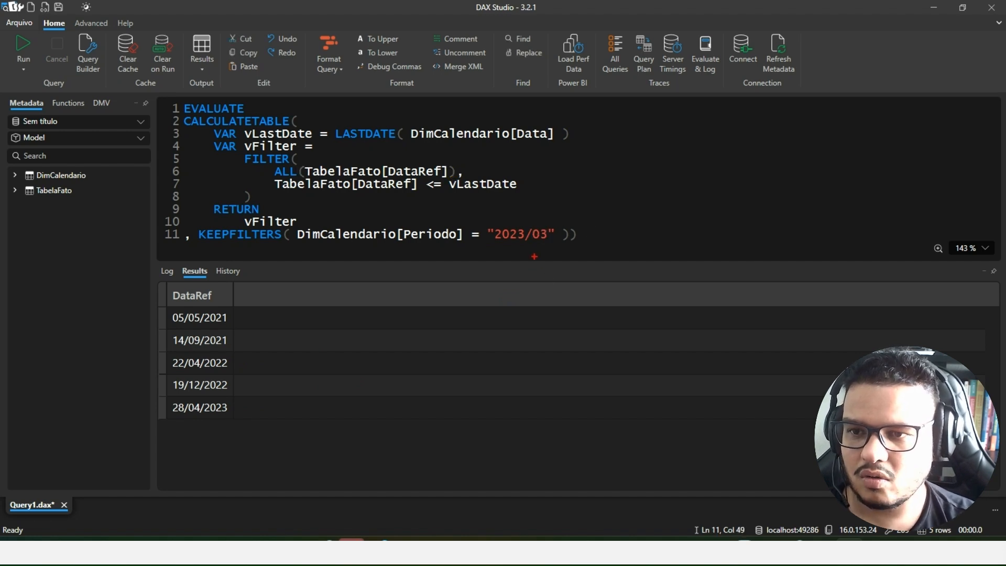
drag(495, 243, 601, 244)
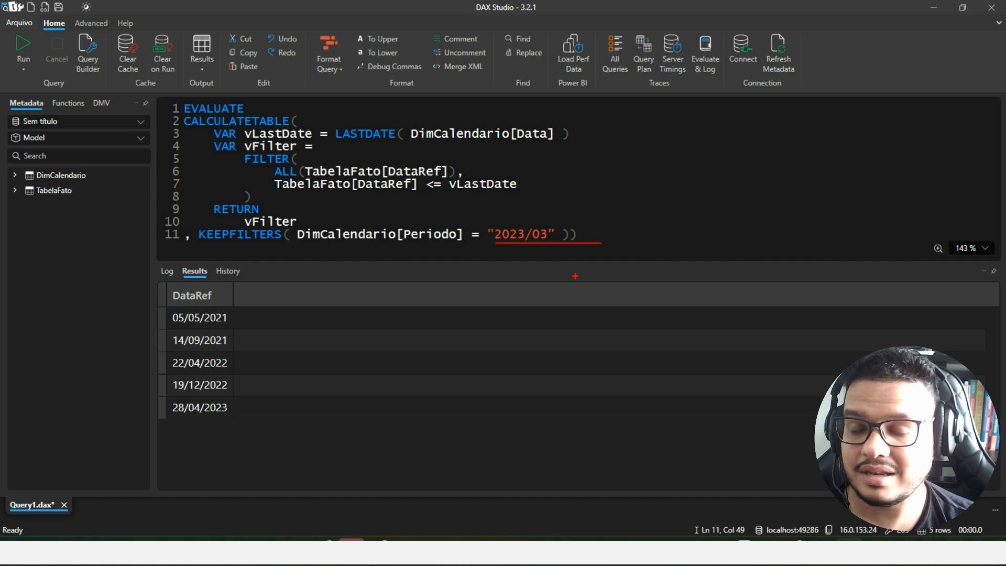
mouse_move(515, 256)
mouse_down()
mouse_move(479, 344)
mouse_move(253, 409)
mouse_up()
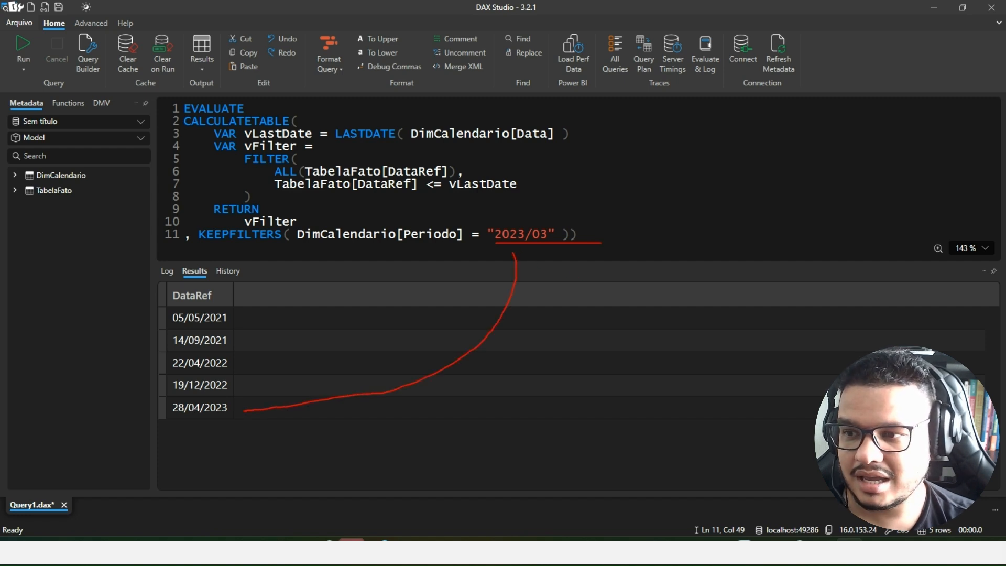
mouse_move(176, 402)
mouse_down()
mouse_move(206, 423)
mouse_move(172, 421)
mouse_up()
key(Escape)
click(25, 47)
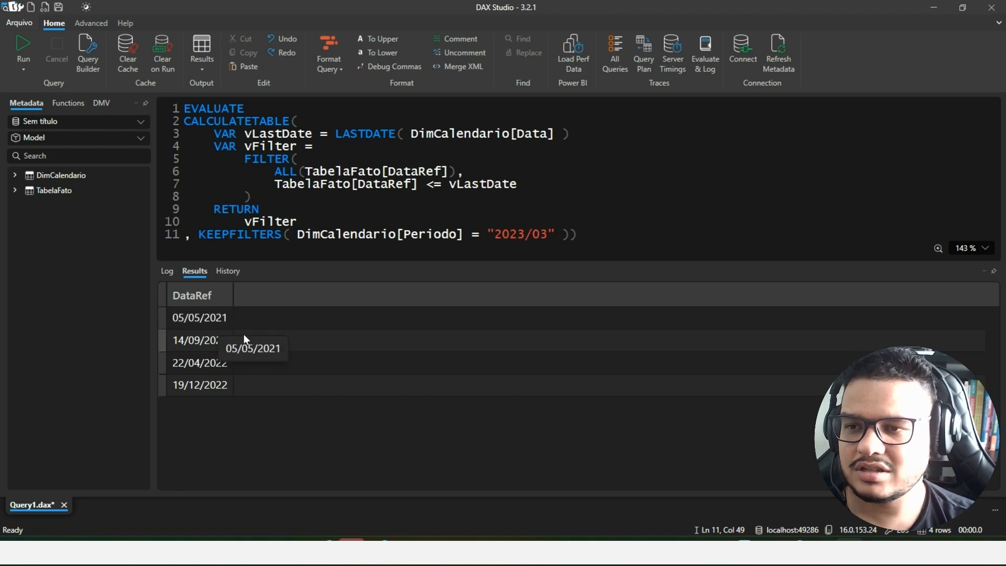
- Compare the latest returned DataRef with the source table in the Exemplo.xlsx workbook in Excel, returning to DAX Studio
key(alt+Tab)
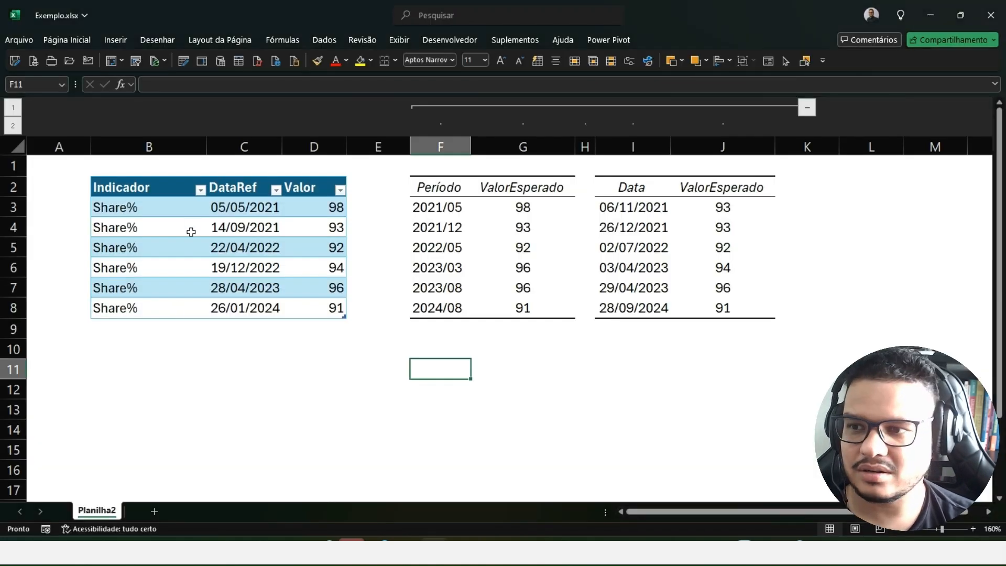
key(alt+Tab)
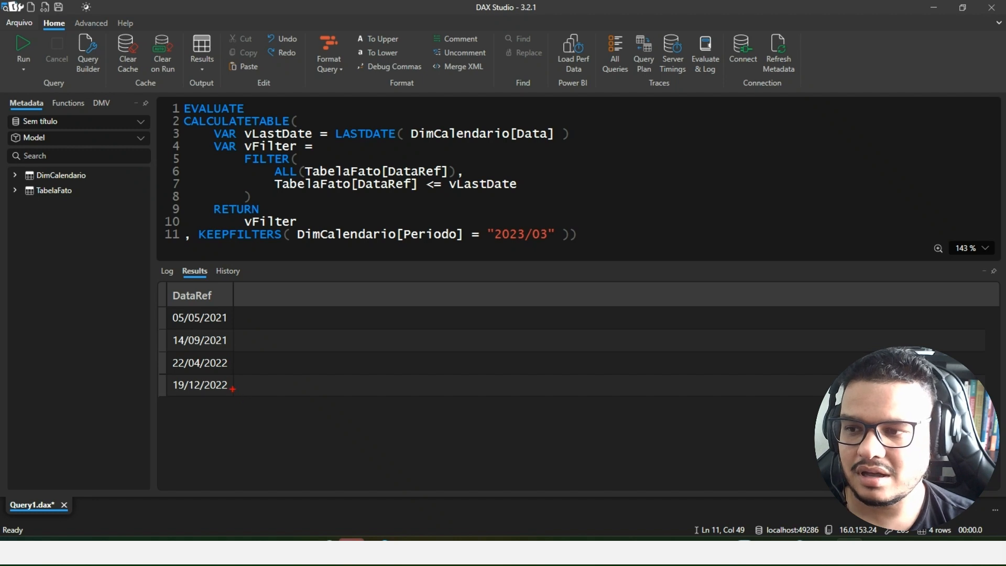
click(165, 376)
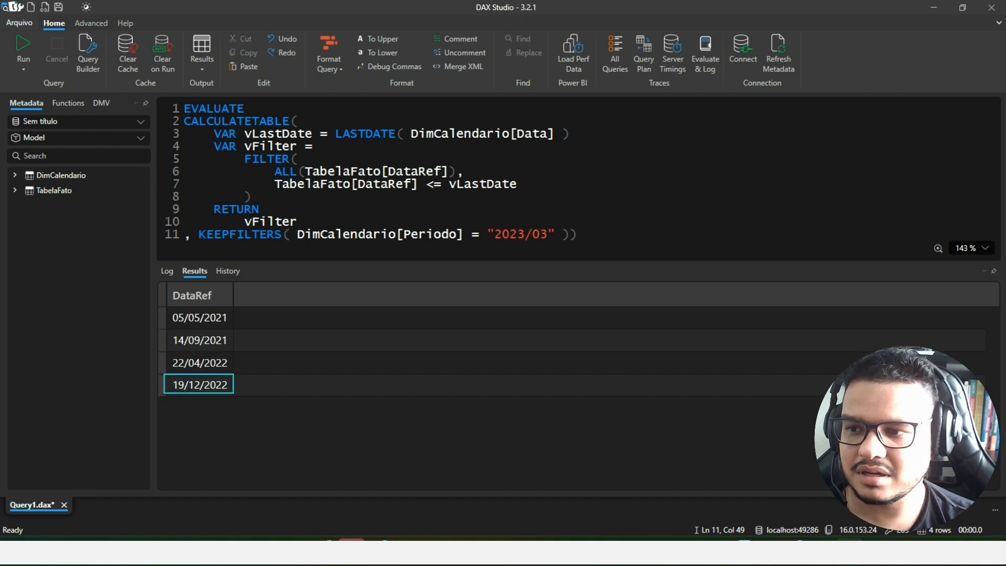
drag(163, 374, 231, 395)
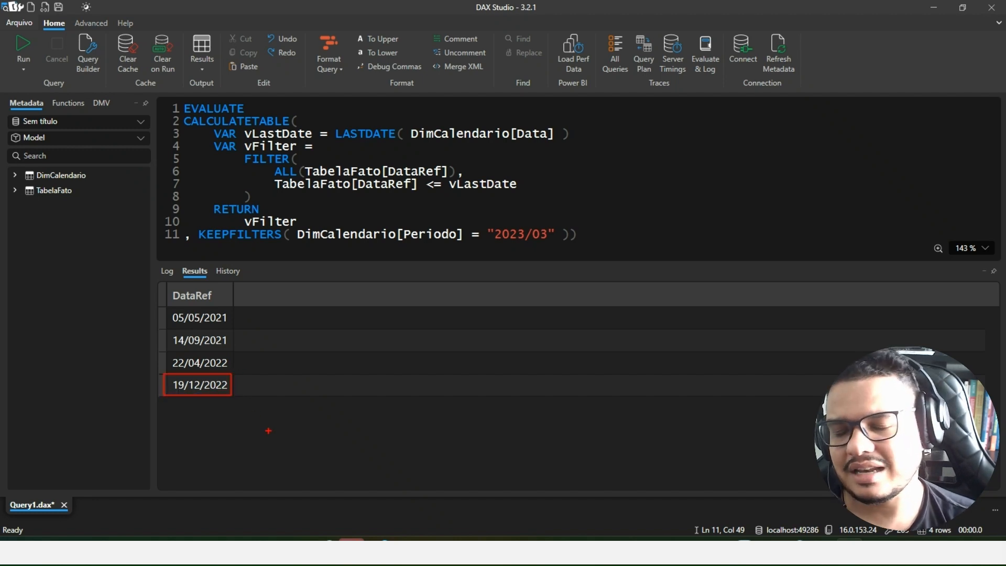
key(Escape)
- Copy the variables and RETURN block from DAX Studio into the Medida formula in Power BI Desktop and remove the extra indentation
mouse_move(298, 222)
mouse_down()
mouse_move(252, 158)
mouse_move(217, 132)
mouse_up()
key(ctrl+c)
key(alt+Tab)
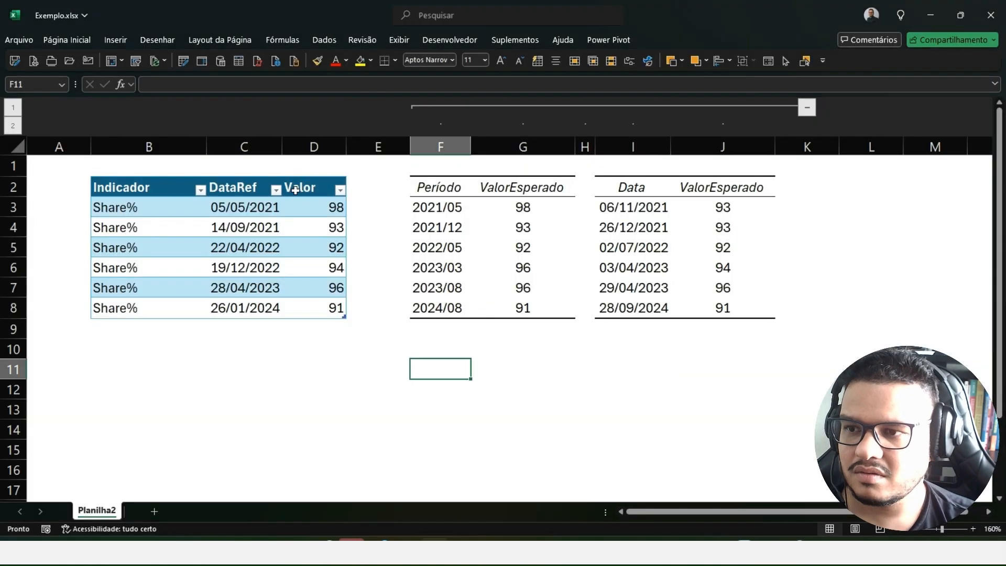
key(alt+Tab)
key(alt+Tab)
key(ctrl+v)
drag(278, 330, 145, 185)
key(shift+Tab)
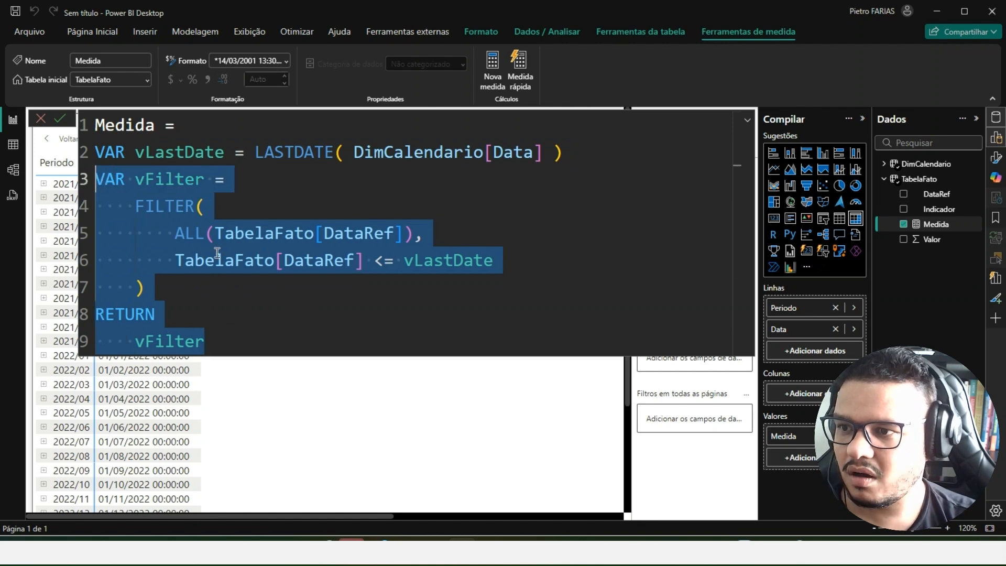
click(196, 242)
- Declare a vMax variable after the vFilter block and open a MAXX( function on an indented line below it
click(252, 287)
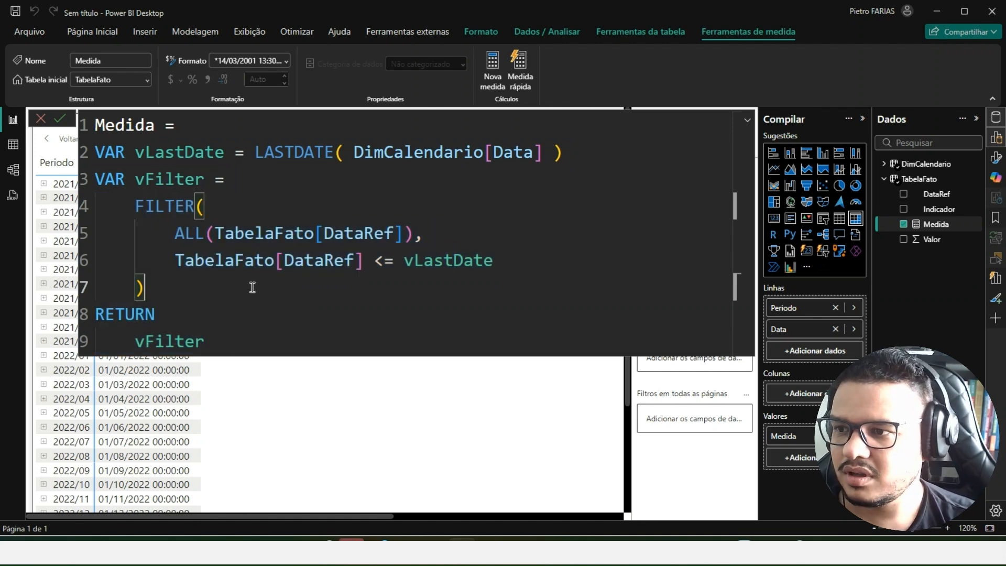
key(Return)
key(BackSpace)
text(VA)
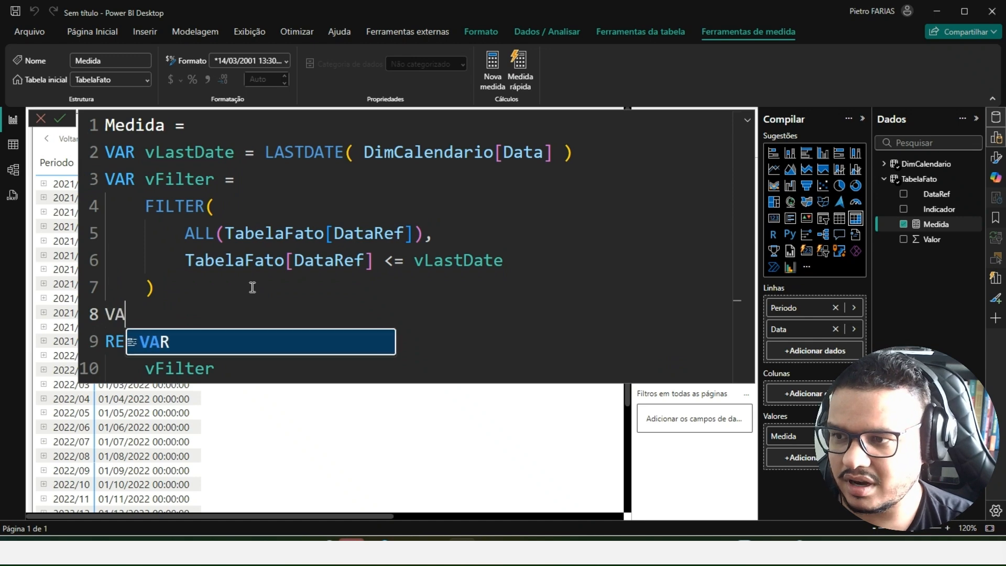
text(R vMax =)
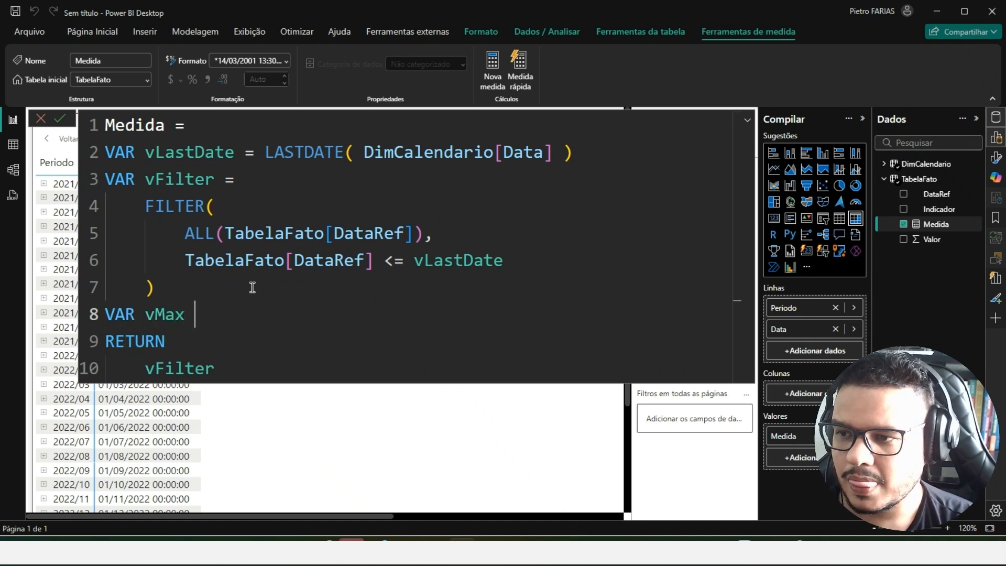
key(Return)
text(MAXX()
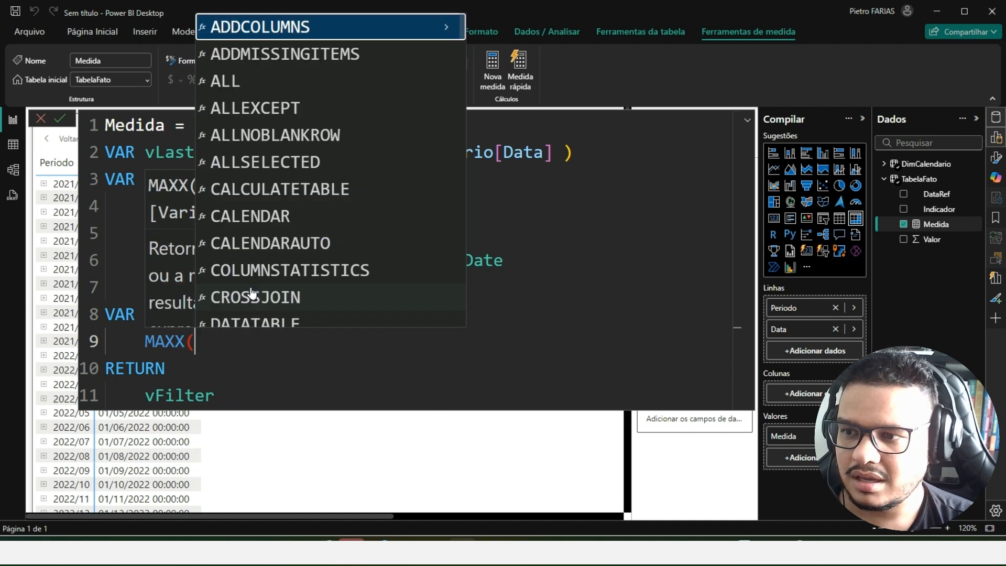
key(Escape)
key(shift+Return)
key(Escape)
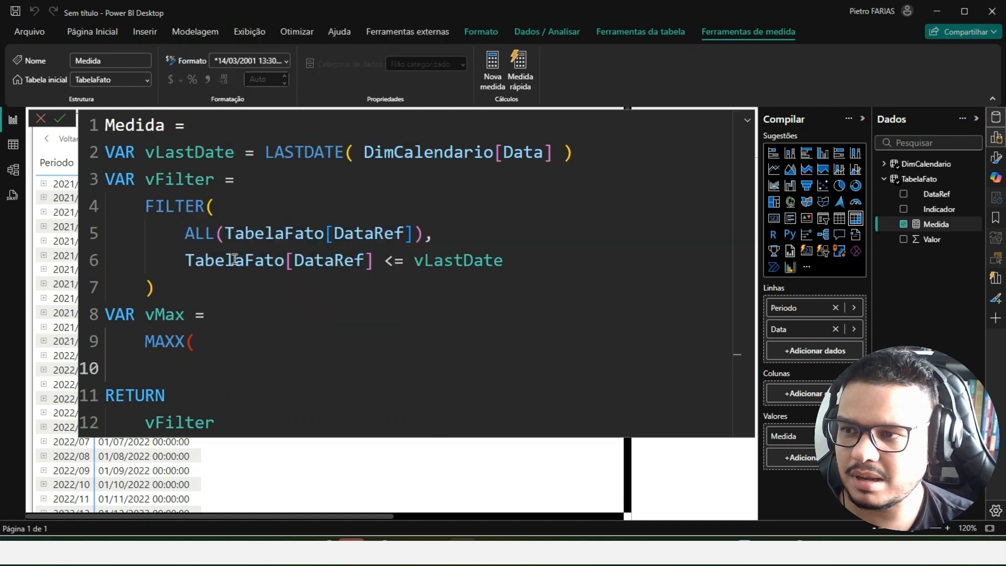
- Supply vFilter and [DataRef] as the two arguments of the MAXX function, each on its own line
text(vFi)
key(Tab)
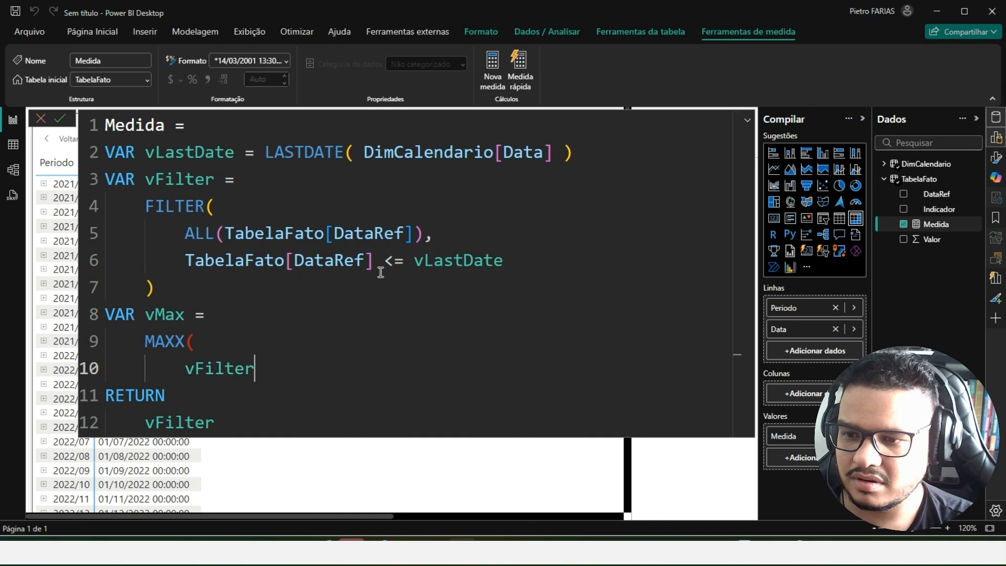
text(,)
key(shift+Return)
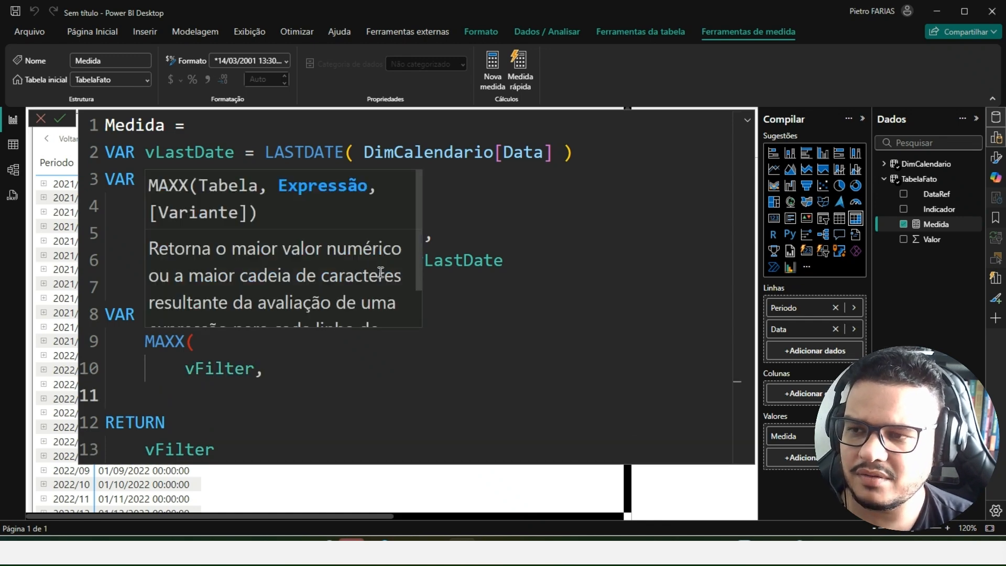
key(Escape)
text([)
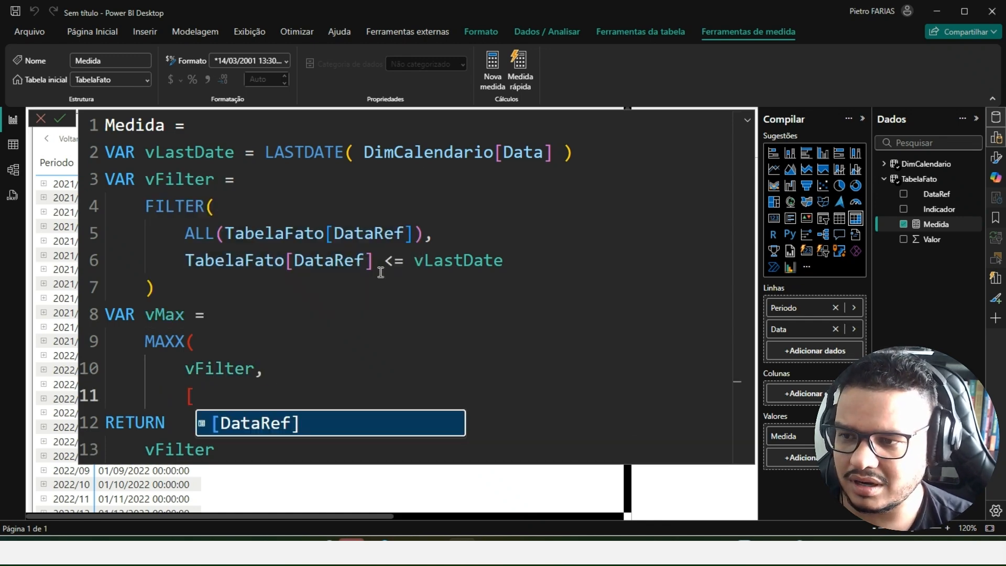
key(Tab)
- Condense the vMax declaration onto a single line as MAXX(vFilter,[DataRef]) with its closing parenthesis
key(shift+Return)
key(BackSpace)
key(Up)
key(Up)
key(Up)
key(Up)
key(End)
key(Delete)
key(ctrl+shift+Right)
key(Delete)
key(End)
key(Delete)
key(ctrl+shift+Right)
key(Delete)
key(End)
key(Delete)
key(ctrl+shift+Right)
key(Delete)
text())
- Replace vFilter with vMax after RETURN and commit the Medida formula
double_click(168, 313)
key(ctrl+c)
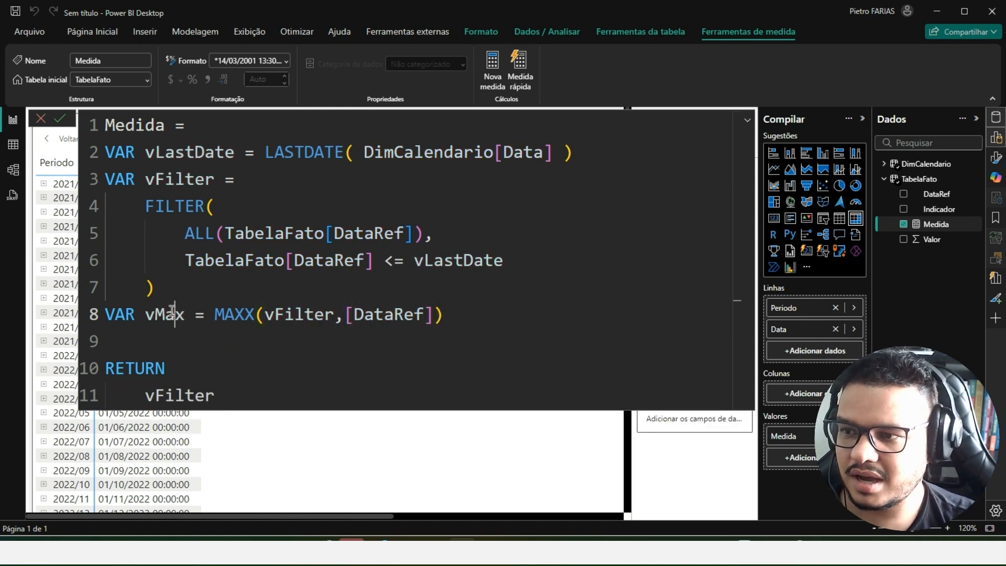
click(203, 394)
double_click(202, 394)
key(ctrl+v)
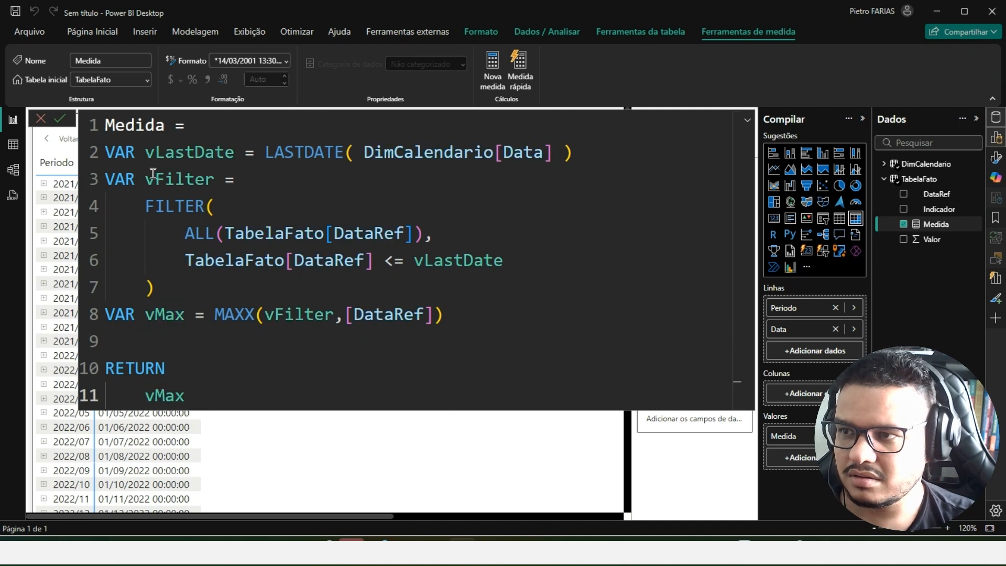
key(Return)
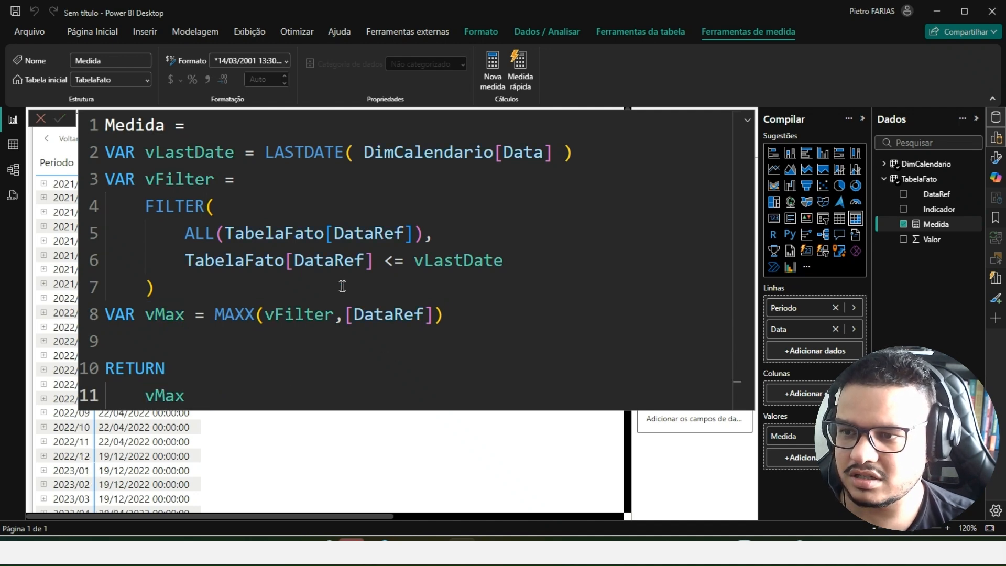
- Expand period 2021/09 in the matrix, compare the Medida dates for 13/09/2021 and 14/09/2021, and collapse the period again
click(748, 125)
click(749, 125)
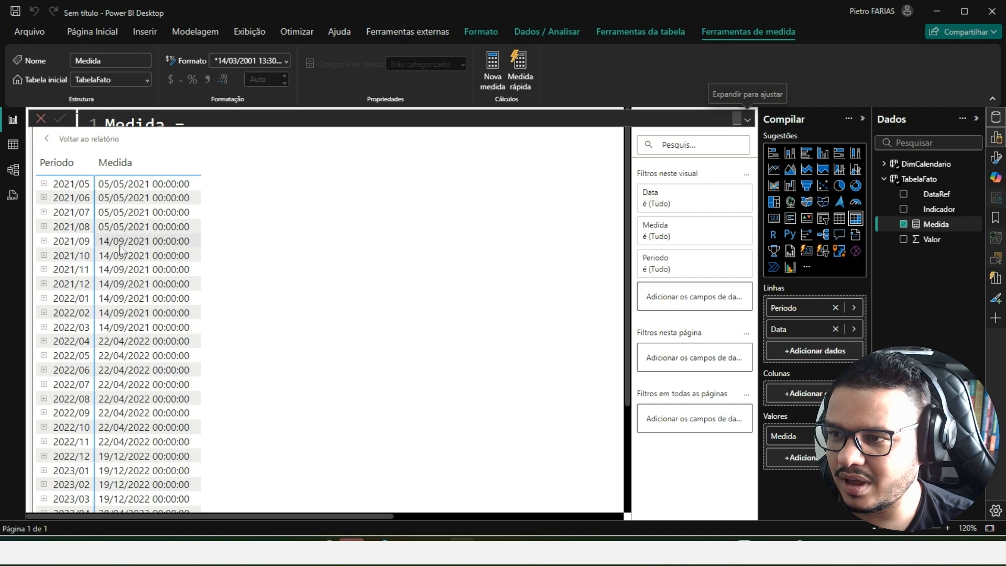
click(43, 242)
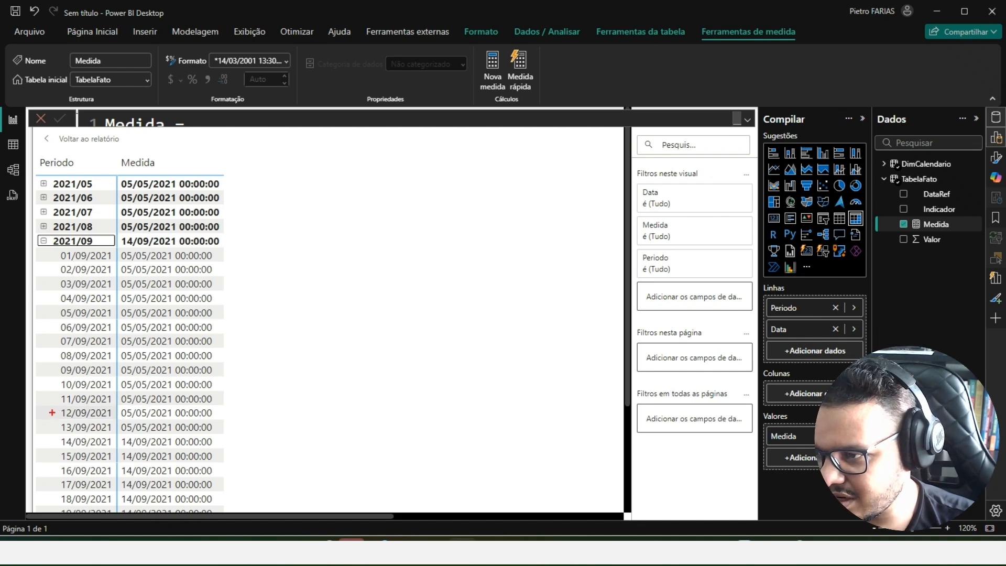
mouse_move(53, 418)
mouse_down()
mouse_move(225, 432)
mouse_move(52, 451)
mouse_up()
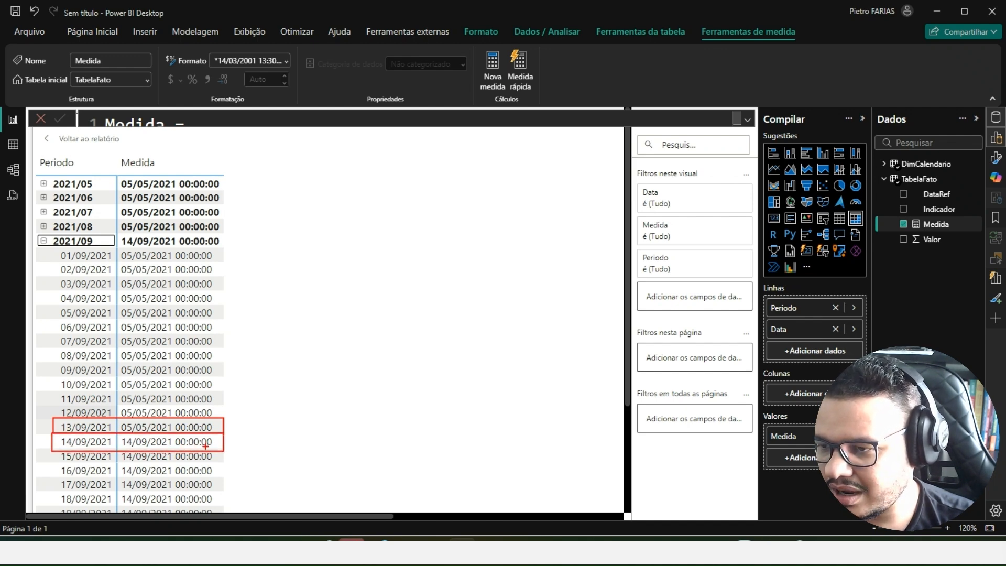
drag(227, 443, 247, 430)
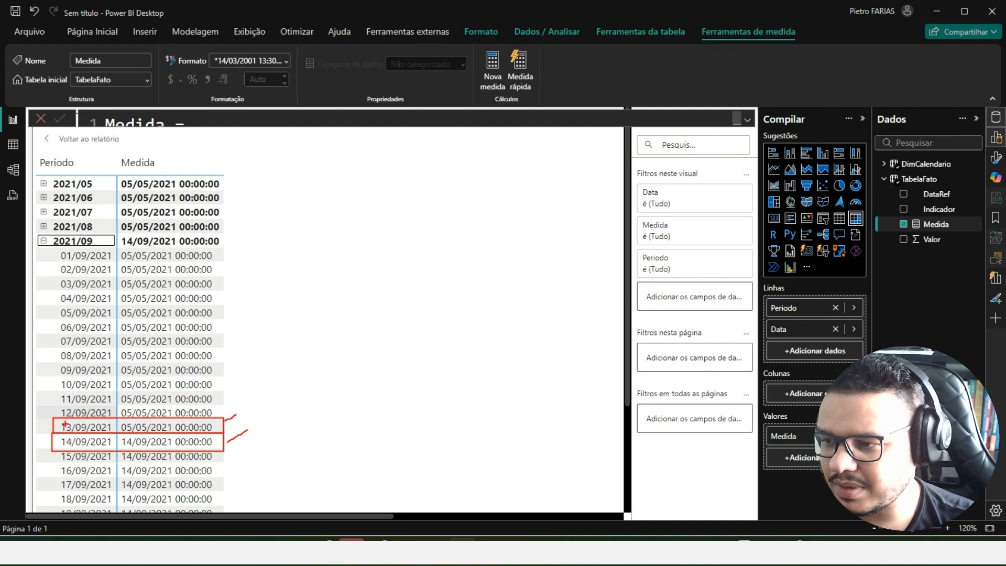
key(Escape)
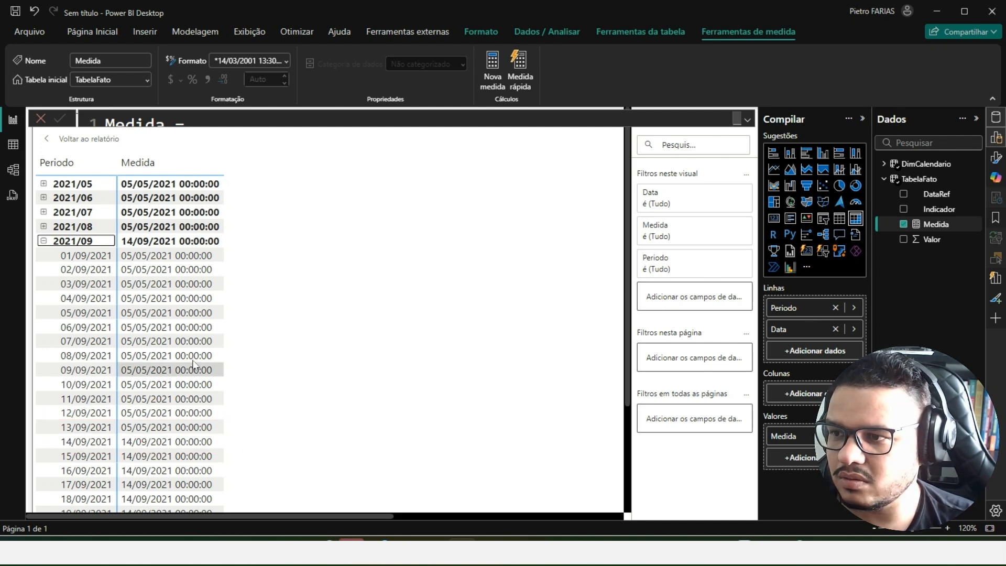
click(44, 241)
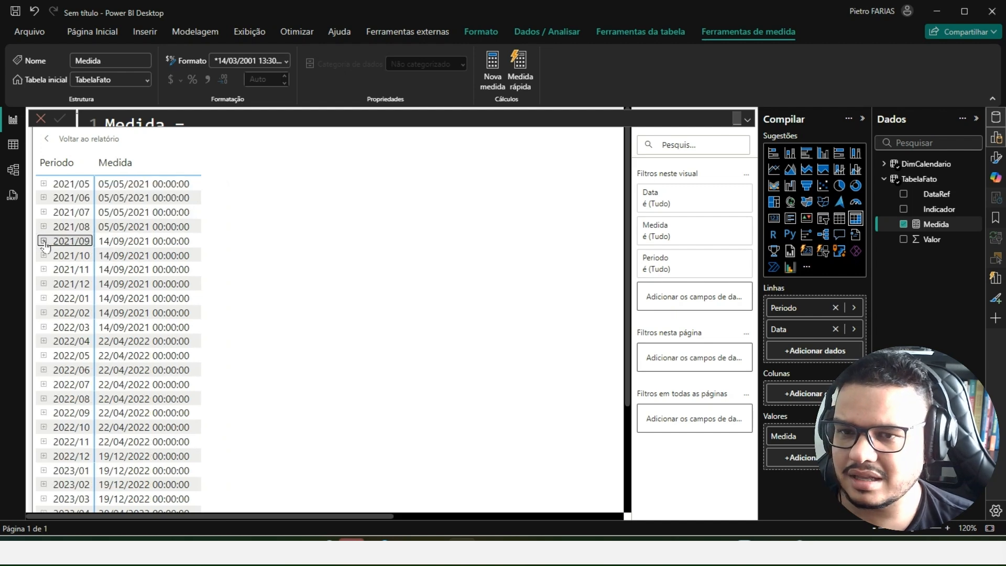
- Declare a vCalc variable below vMax and open a CALCULATE( function with an indented line for its arguments
click(747, 120)
click(225, 350)
text(VAR vCalc)
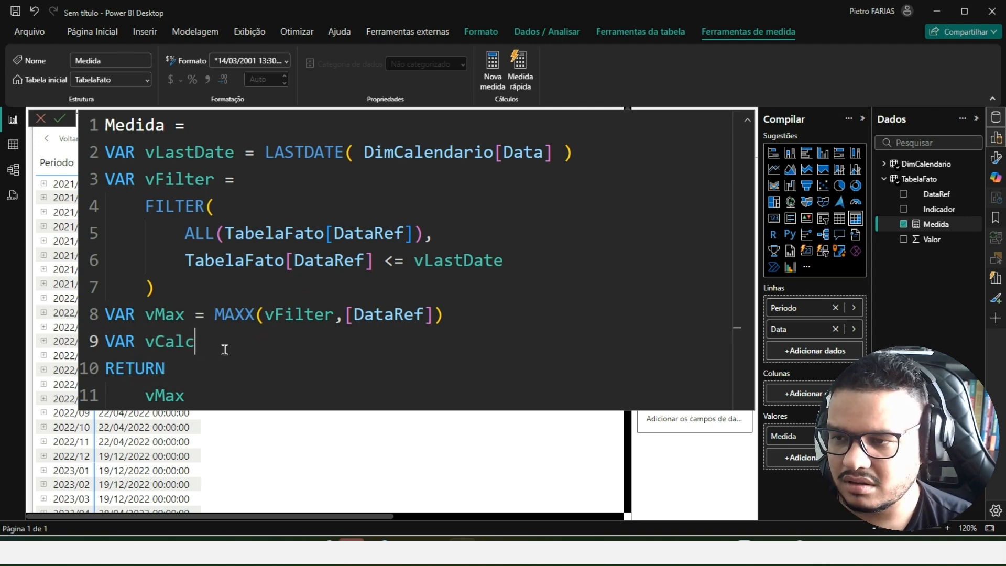
text( =)
key(shift+Return)
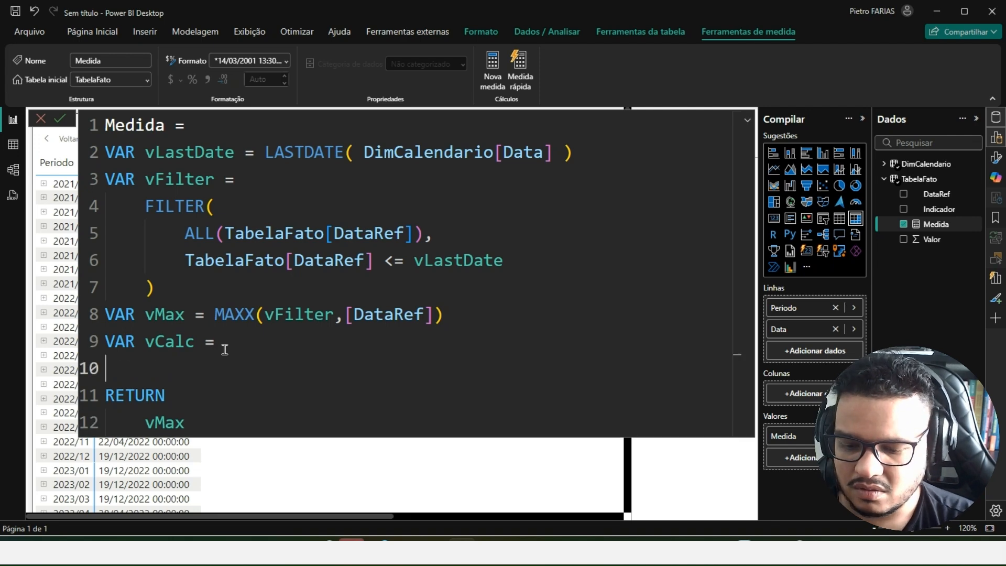
key(Tab)
text(cal)
key(Tab)
key(shift+Return)
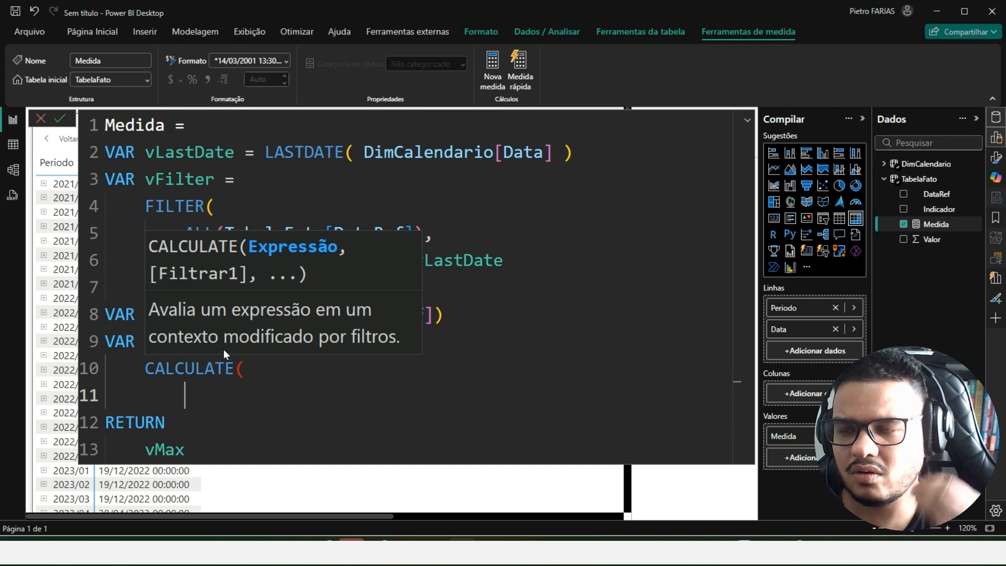
click(577, 361)
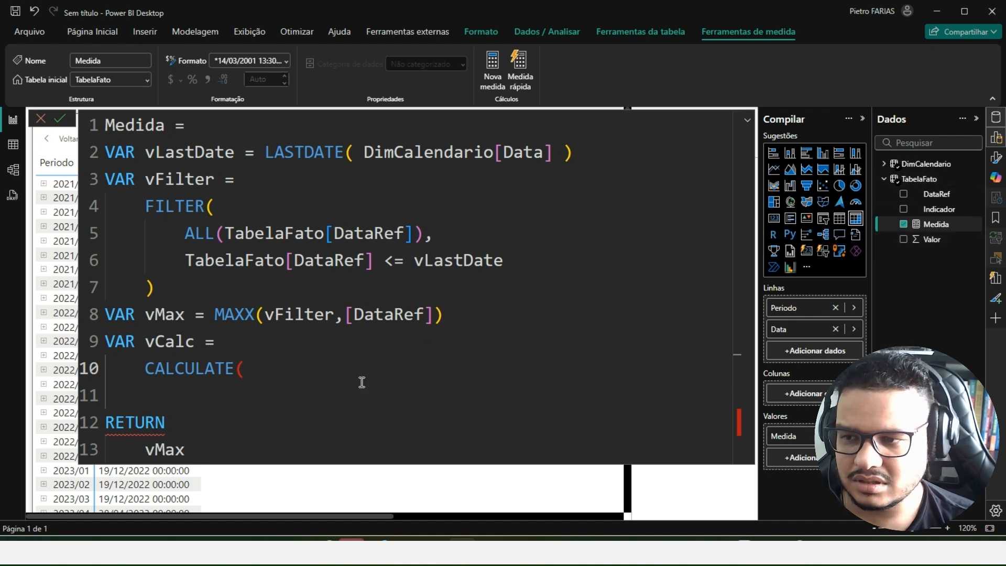
key(Return)
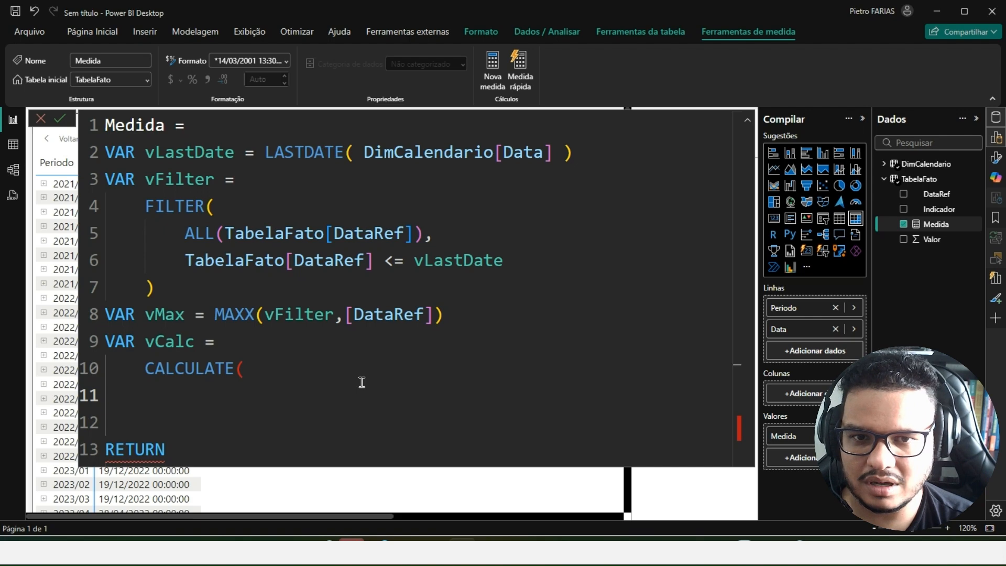
text(taba)
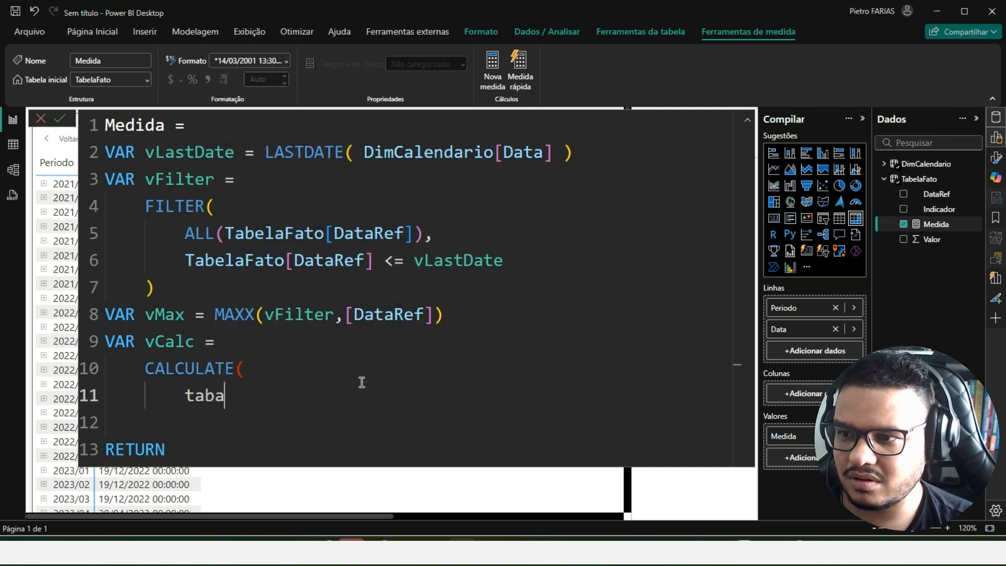
key(BackSpace)
text(el)
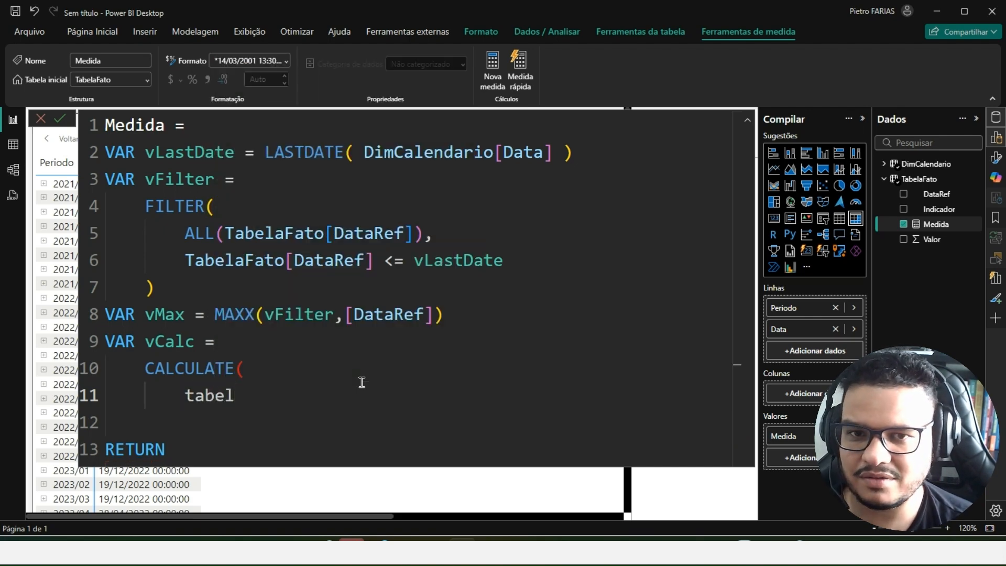
key(ctrl+shift+Left)
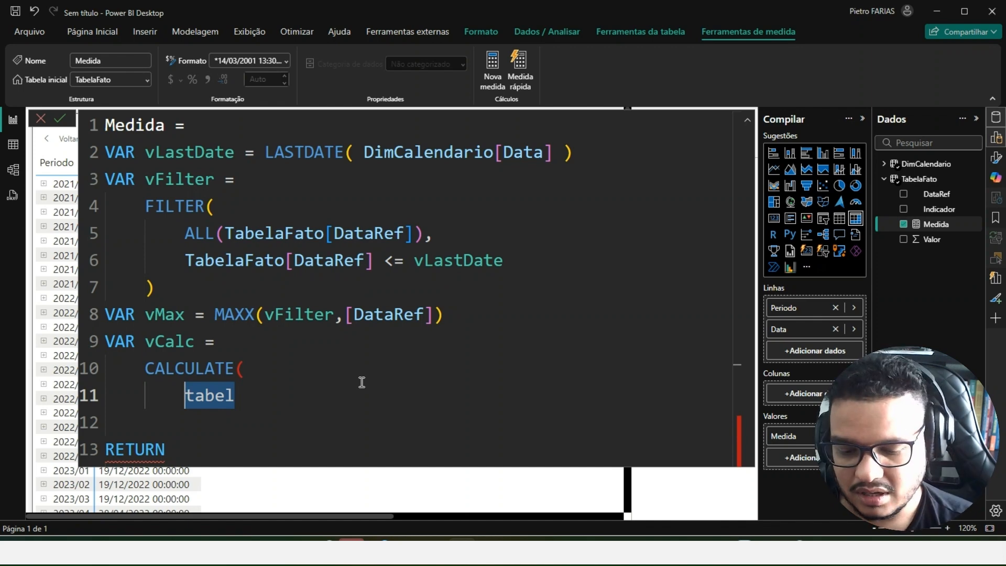
- Enter SELECTEDVALUE( TabelaFato[Valor] ) as the CALCULATE expression, followed by a comma and a new line
text(SELE)
key(Down)
key(Down)
key(Down)
key(Down)
key(Tab)
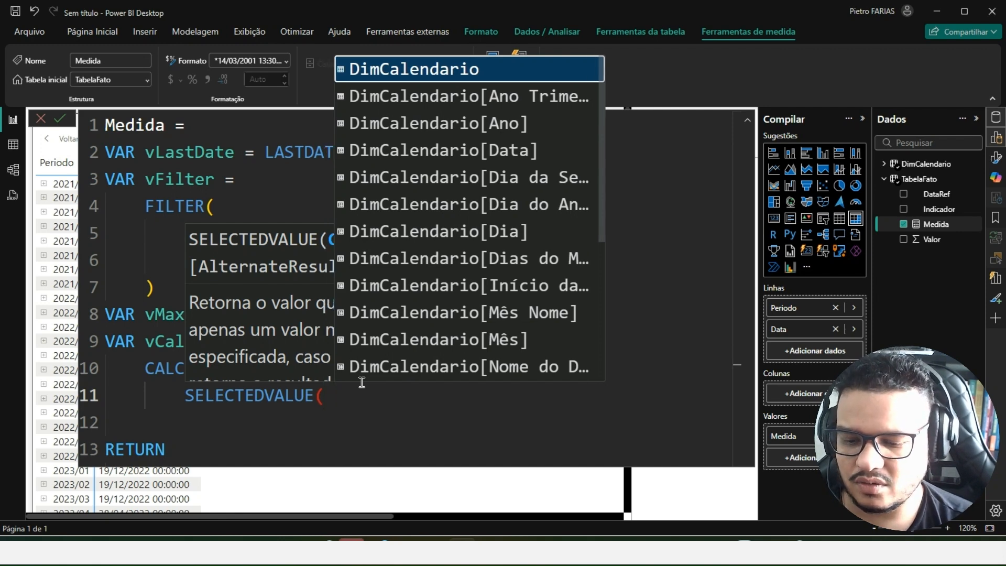
text(tabe)
key(Down)
key(Down)
key(Down)
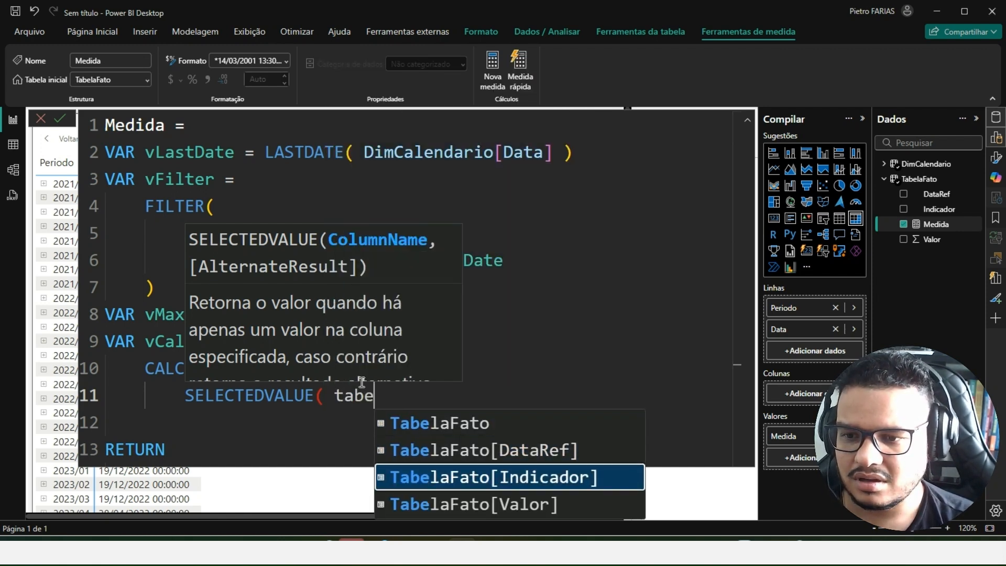
key(Tab)
text())
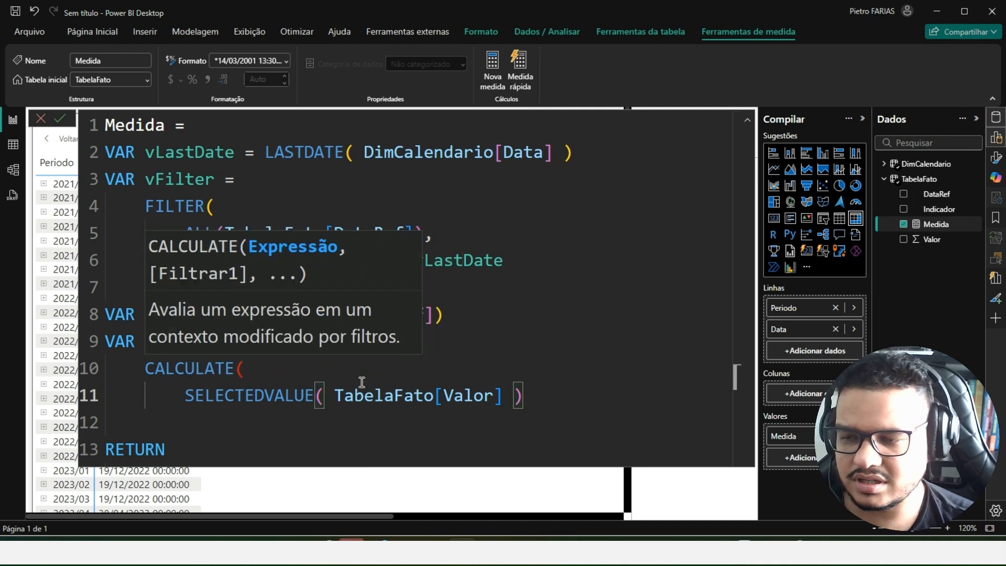
text(,)
key(shift+Return)
key(Escape)
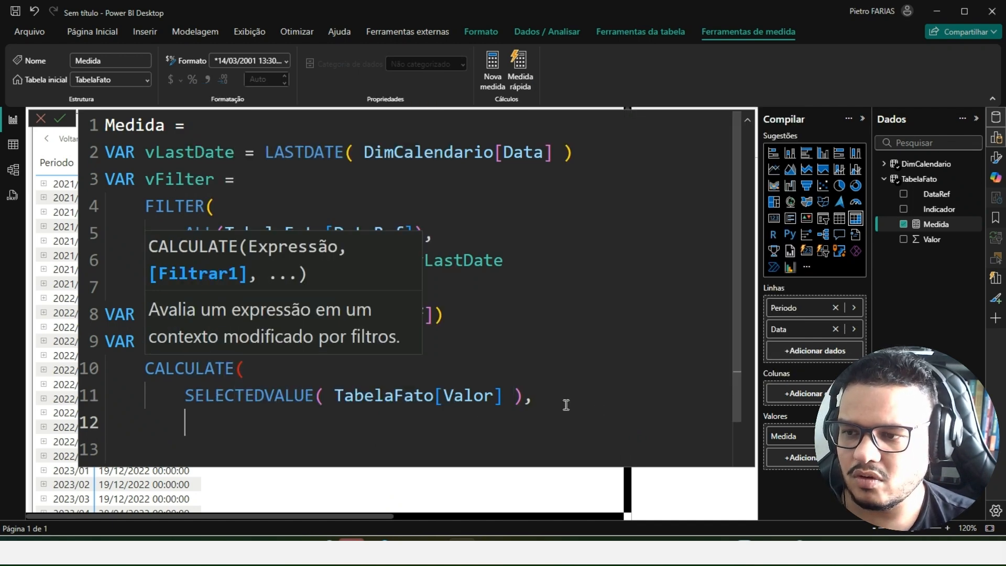
key(Escape)
- Add a FILTER( function as the CALCULATE filter argument, with DimCalendario as its table
scroll(287, 308, down, 1)
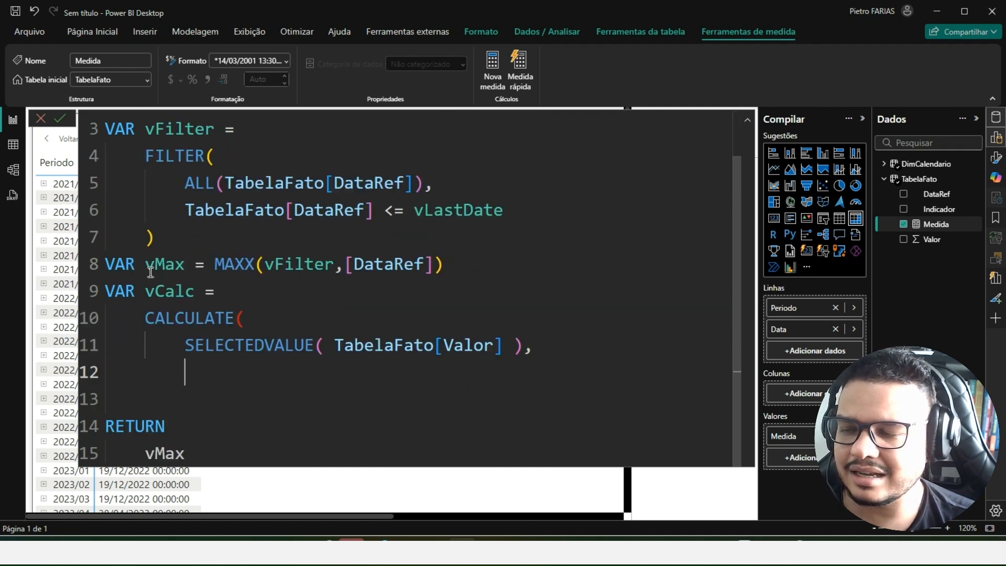
click(527, 348)
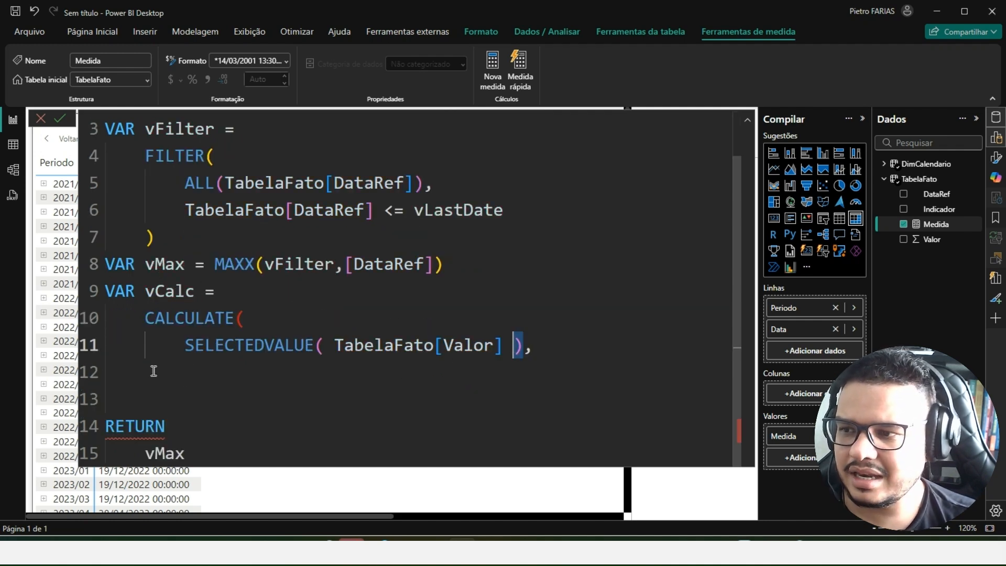
click(227, 374)
text(FILTER()
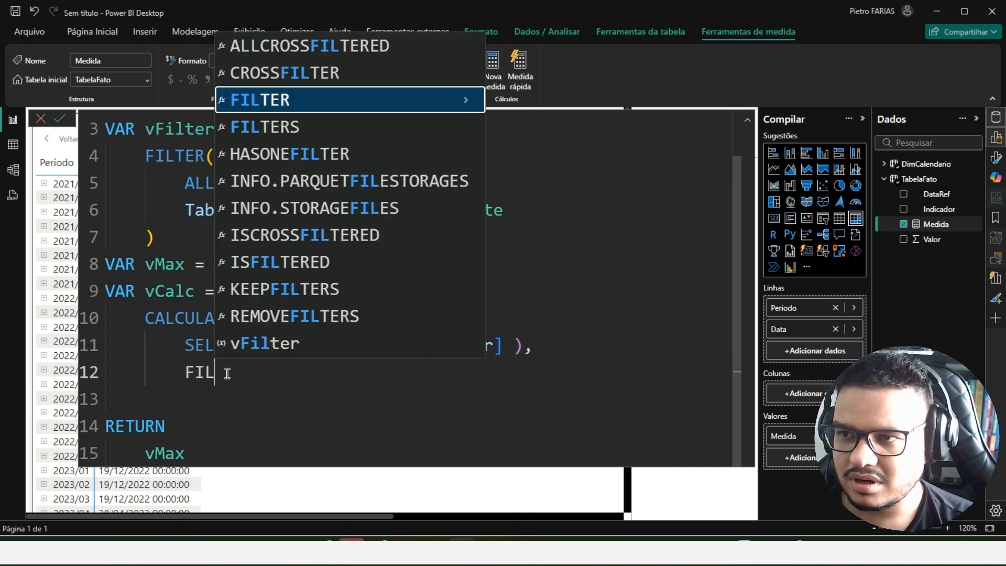
key(Tab)
key(shift+Return)
text(dc)
key(BackSpace)
text(im)
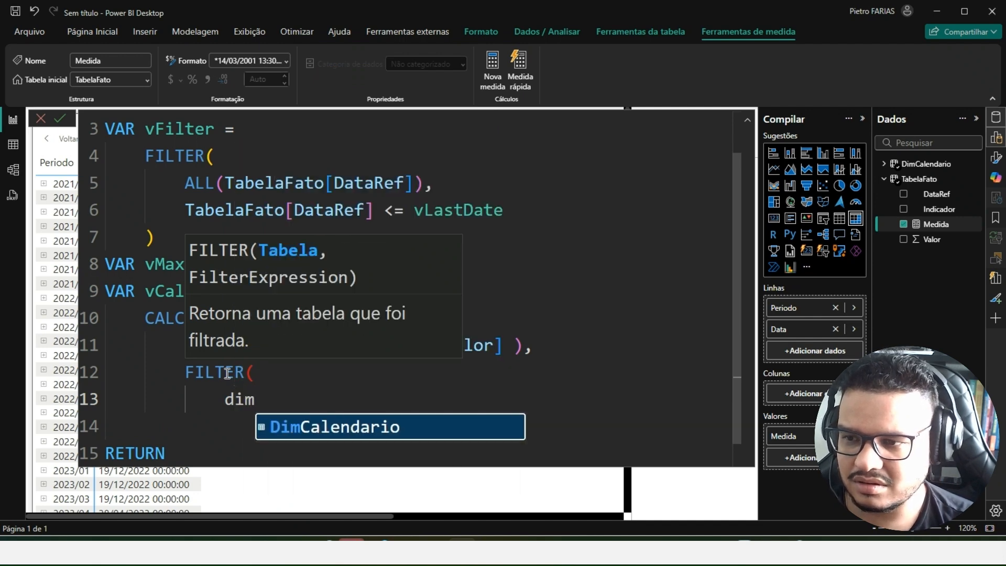
key(Tab)
text(,)
- Enter DimCalendario[Data] = vMax as the condition of the FILTER function on a new line
key(shift+Return)
text(dim)
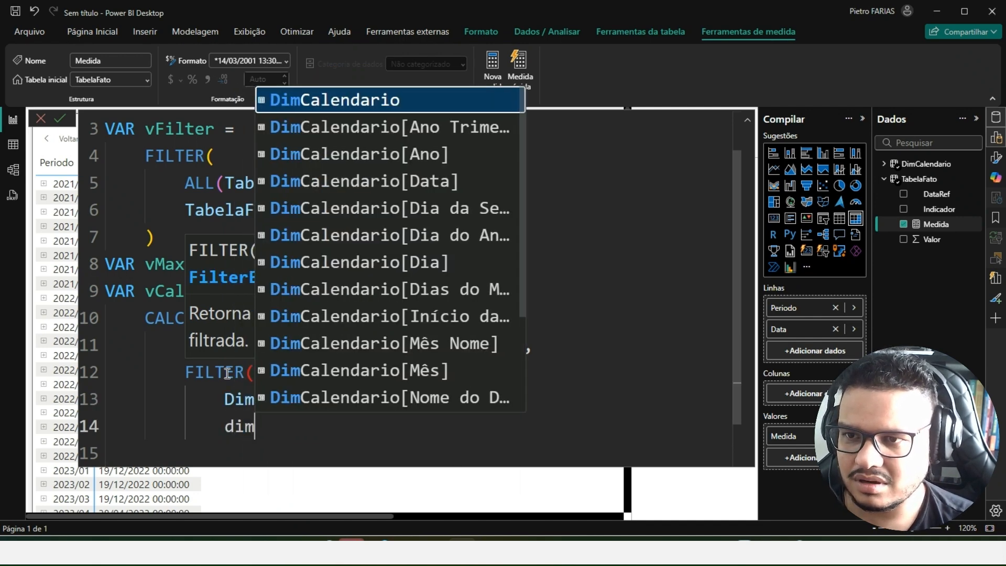
key(Down)
key(Down)
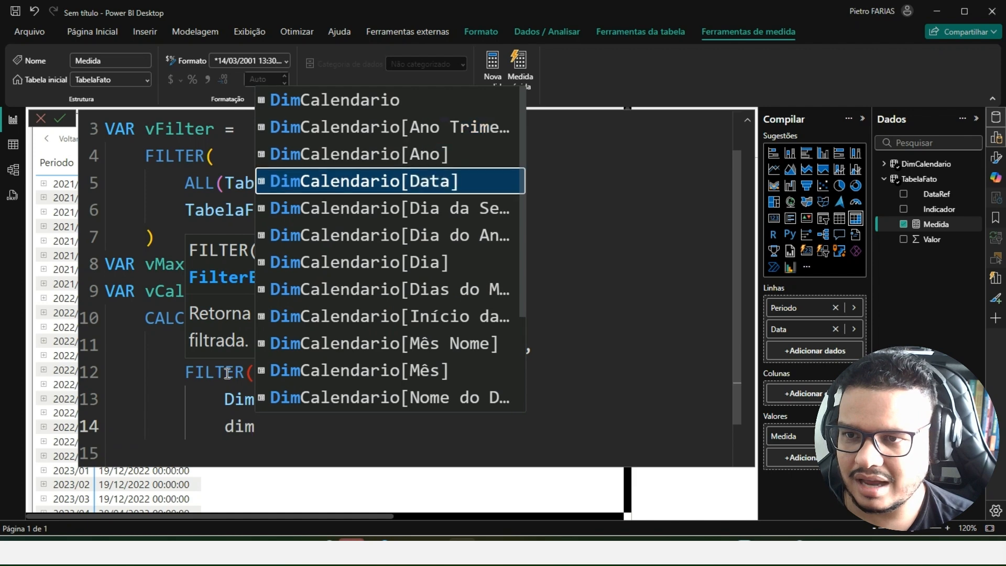
key(Tab)
text(=)
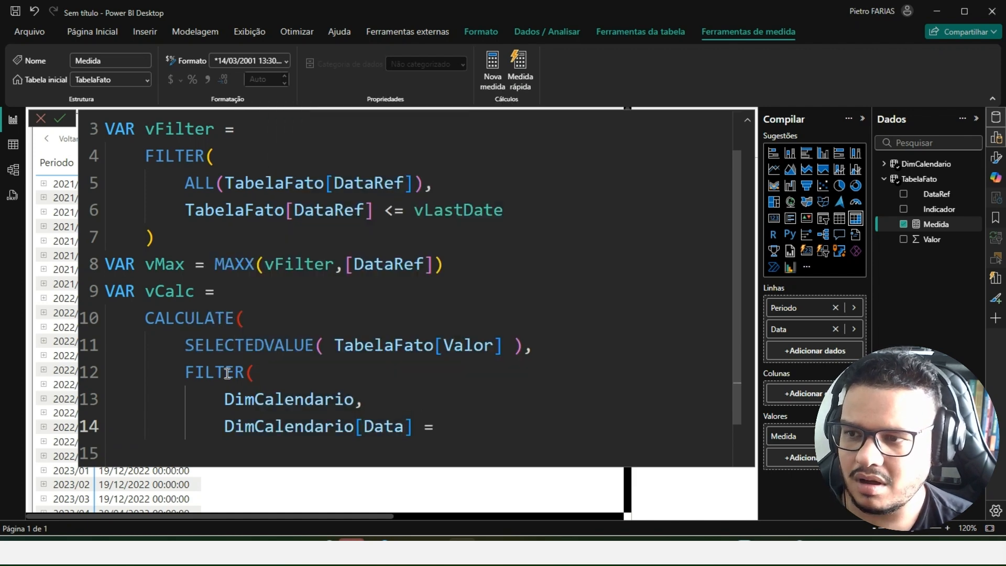
text( vMax)
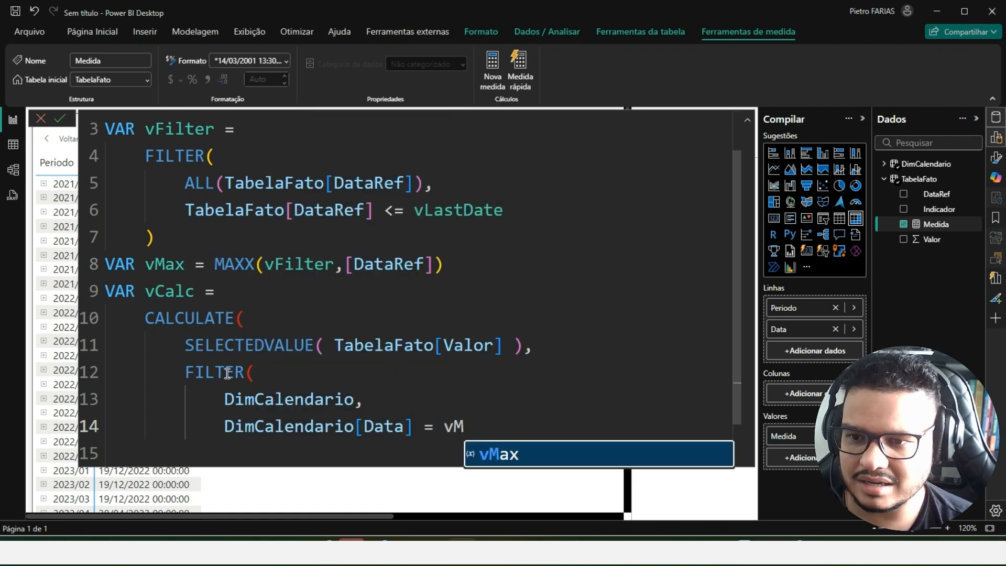
- Close the FILTER and CALCULATE functions with parentheses on their own aligned lines
key(Return)
key(BackSpace)
text())
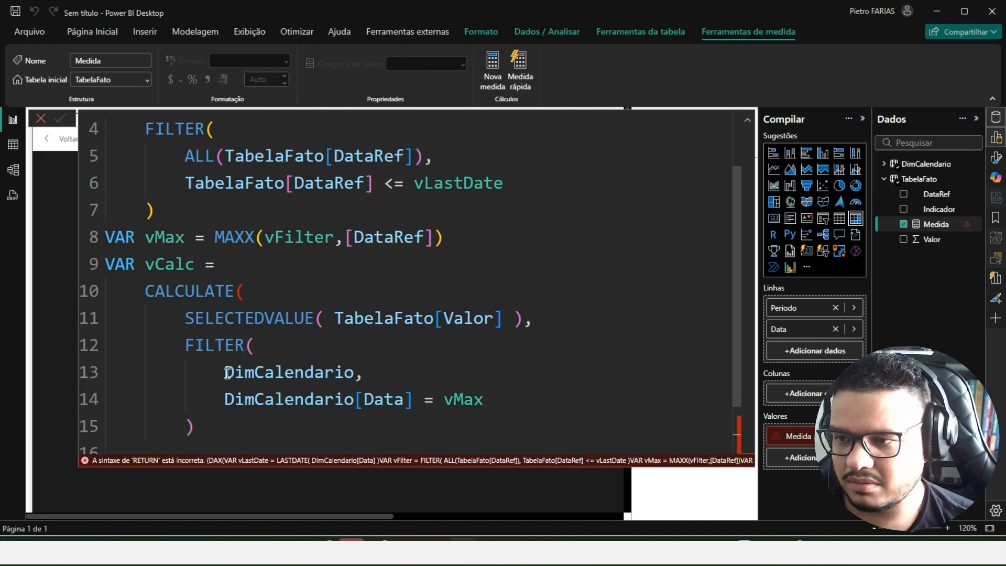
scroll(242, 416, down, 1)
click(221, 392)
key(Return)
key(BackSpace)
text())
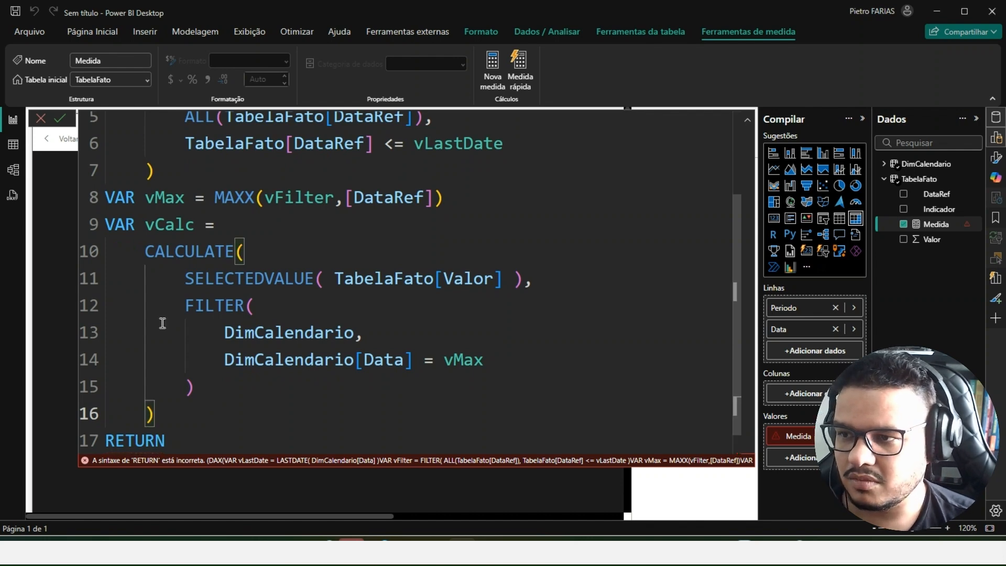
- Replace vMax with vCalc in the RETURN expression and commit the measure
double_click(175, 225)
scroll(187, 359, down, 1)
key(ctrl+c)
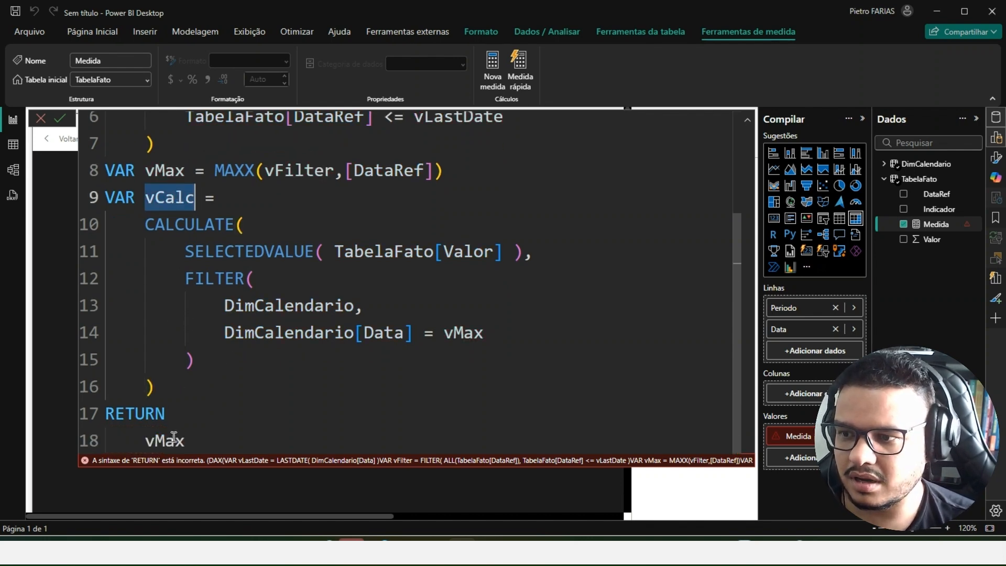
double_click(163, 440)
key(ctrl+v)
key(Return)
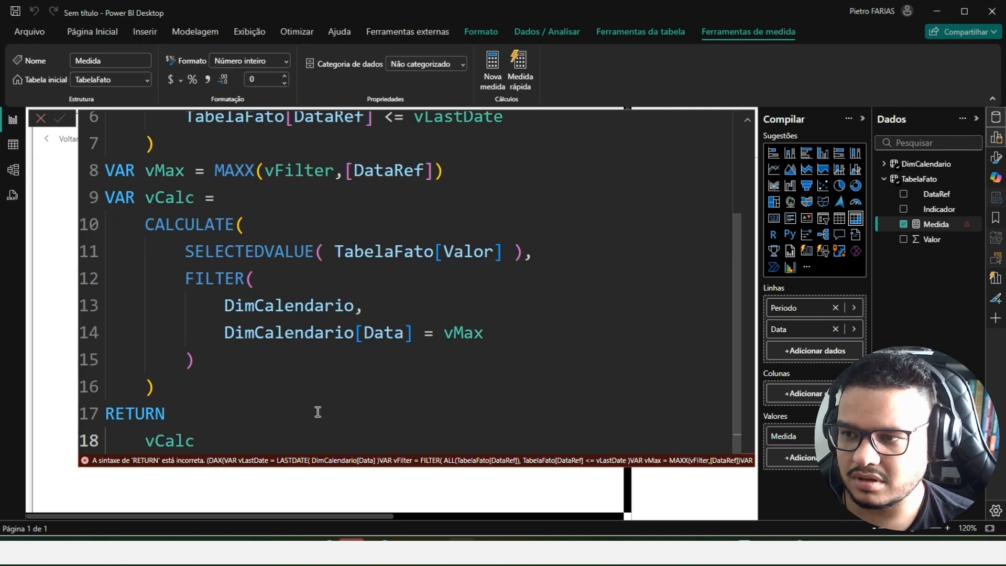
- Collapse the formula editor and expand periods 2021/05, 2021/09, 2022/04 and 2022/12 in the matrix to check their daily values
click(748, 126)
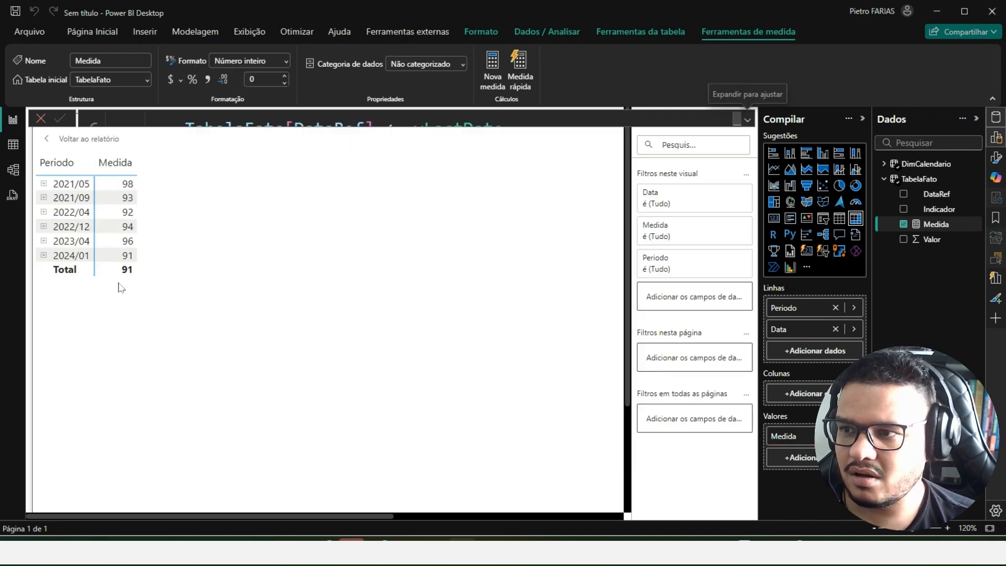
click(44, 184)
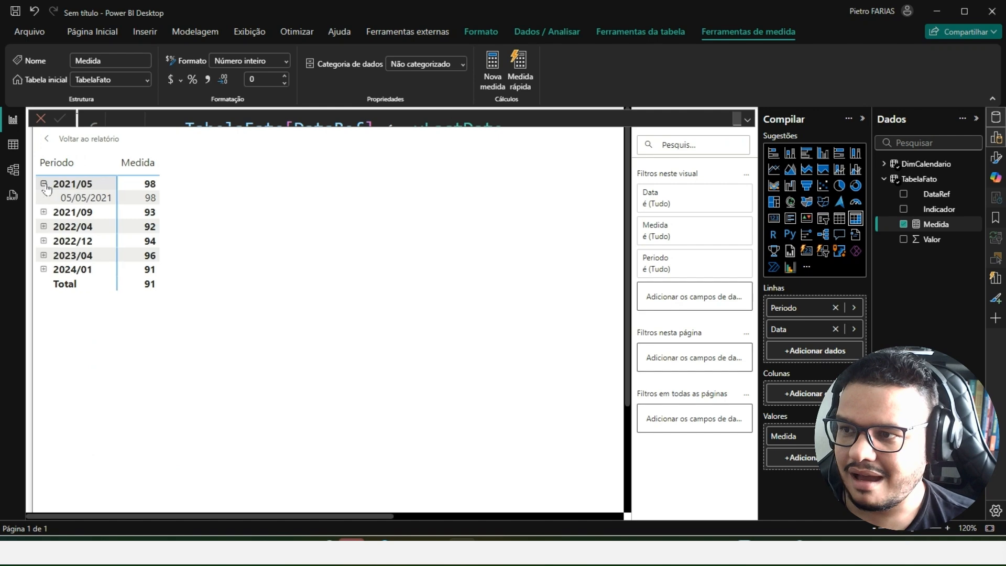
click(44, 212)
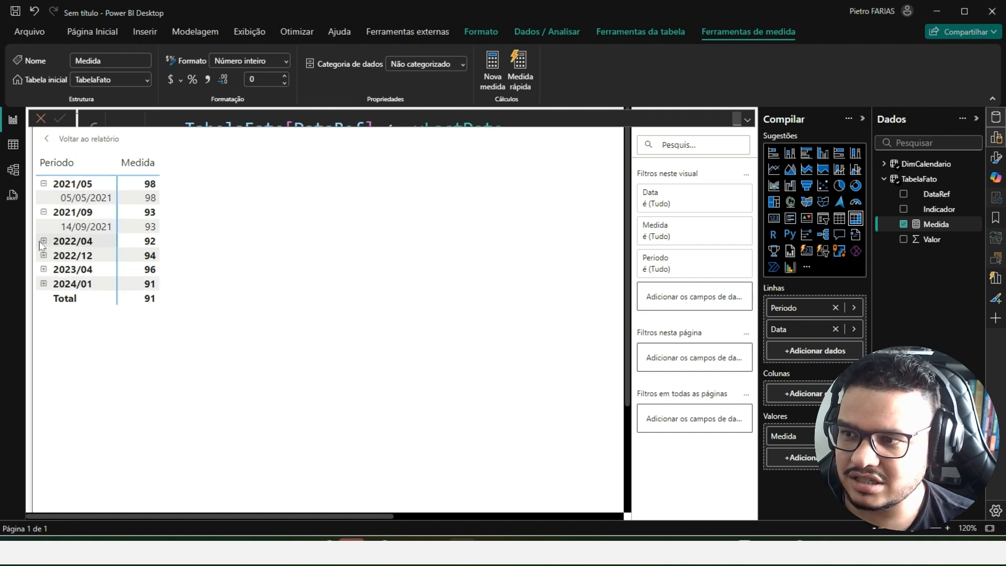
click(44, 240)
click(44, 270)
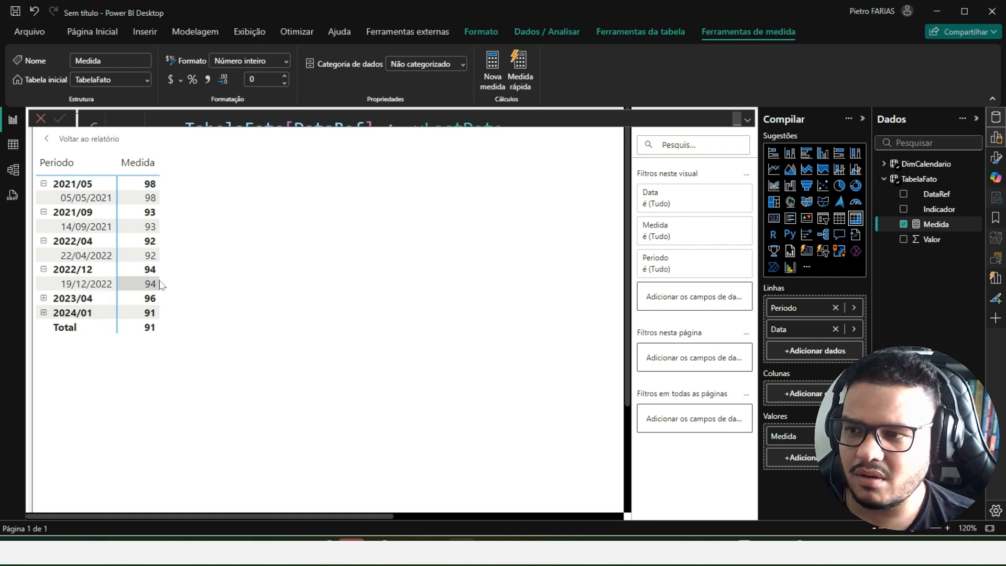
key(alt+Tab)
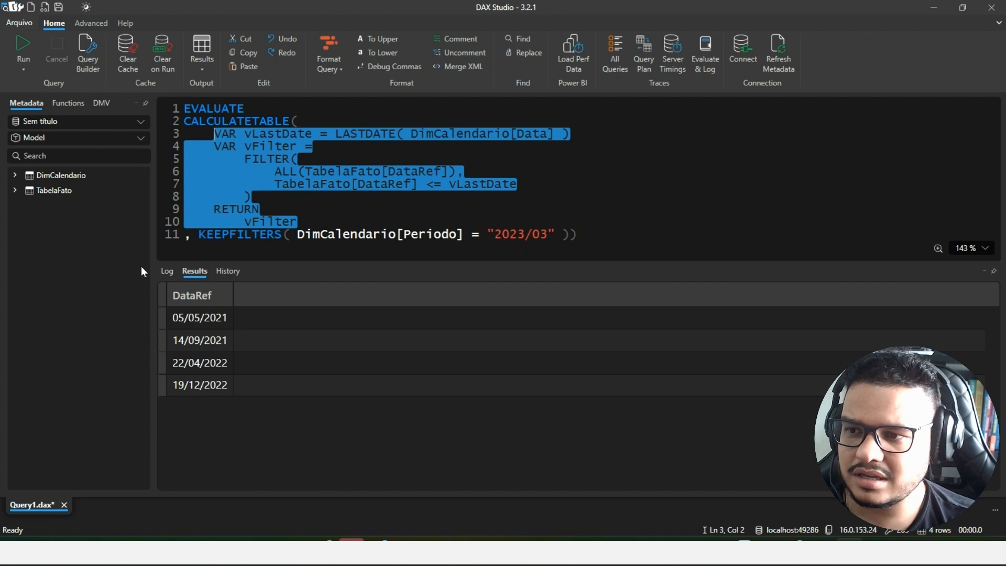
key(alt+Tab)
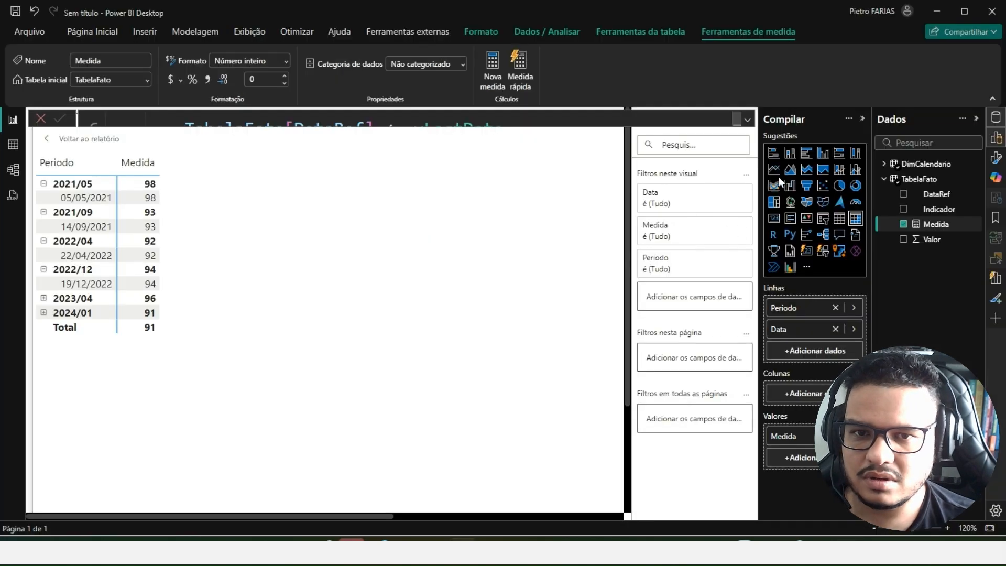
- Reopen the full formula and examine the FILTER table argument DimCalendario against periods 2021/09 and 2023/04, using temporary on-screen marks
click(747, 122)
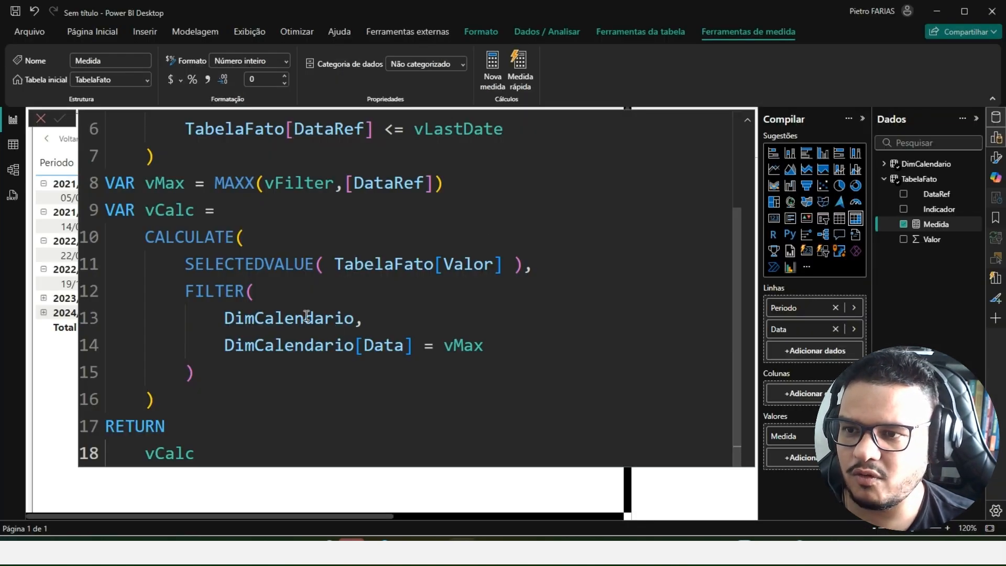
mouse_move(215, 324)
mouse_down()
mouse_move(317, 332)
mouse_move(376, 305)
mouse_move(270, 297)
mouse_up()
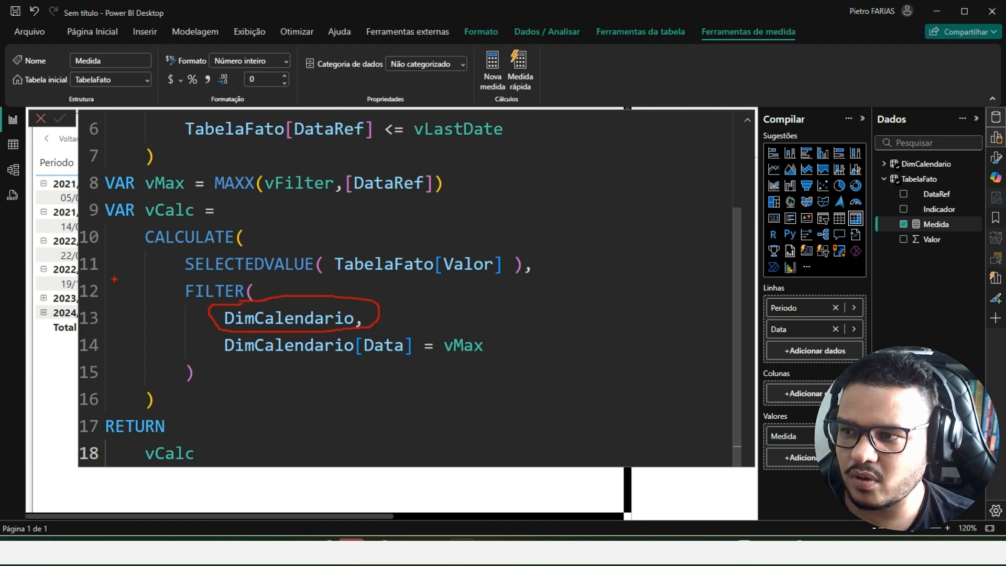
mouse_move(48, 207)
mouse_down()
mouse_move(73, 219)
mouse_move(49, 207)
mouse_move(63, 272)
mouse_move(171, 313)
mouse_up()
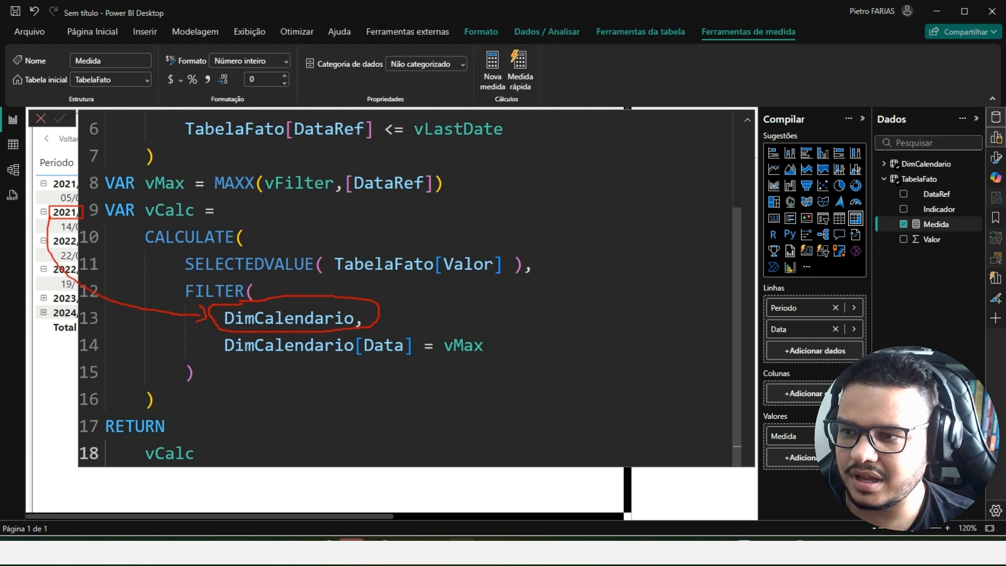
mouse_move(52, 288)
mouse_down()
mouse_move(89, 307)
mouse_move(52, 306)
mouse_move(126, 338)
mouse_move(202, 328)
mouse_up()
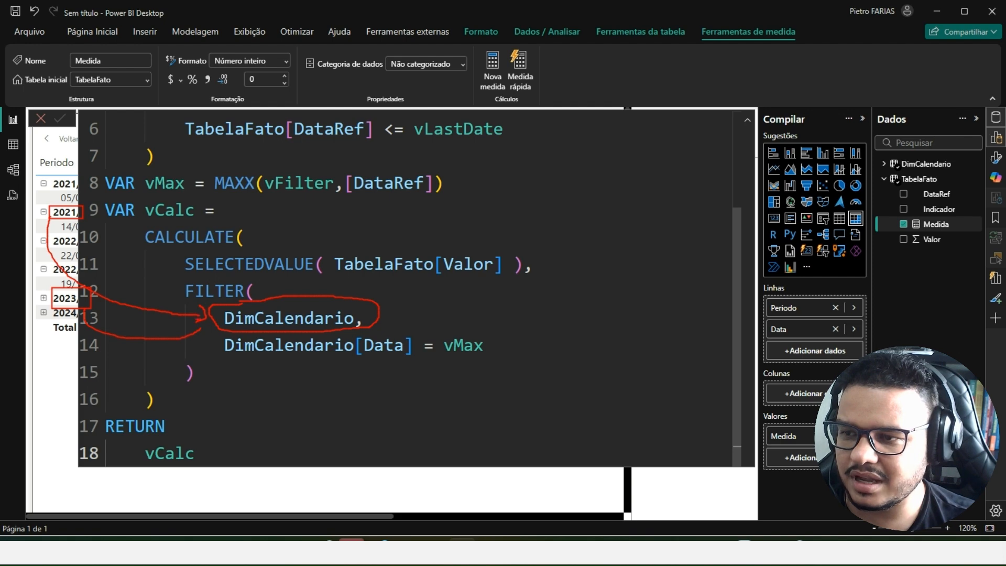
key(Escape)
- Wrap the FILTER table argument DimCalendario in ALL( ) and commit the measure
double_click(232, 322)
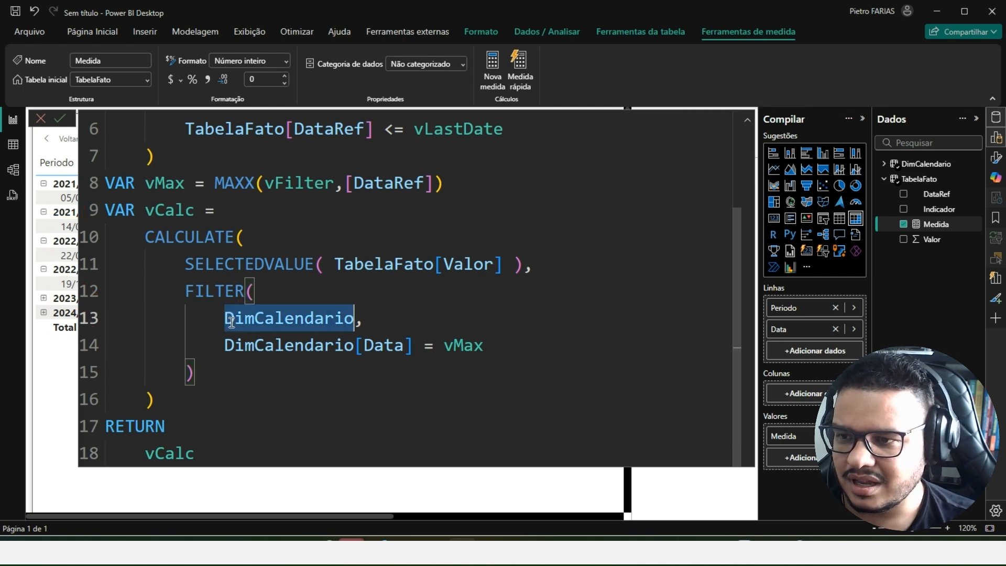
key(Left)
text(ALL()
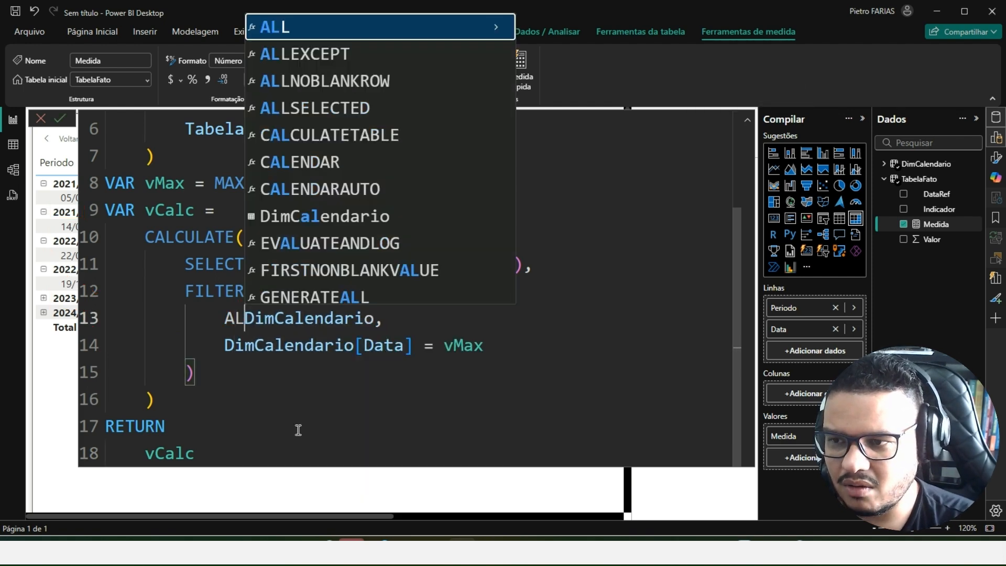
key(ctrl+Right)
text())
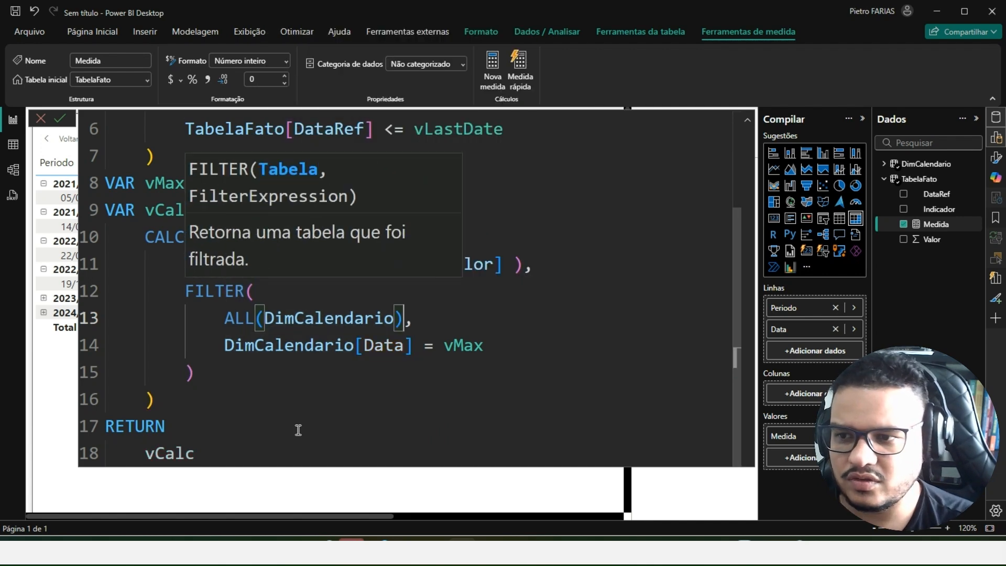
click(336, 321)
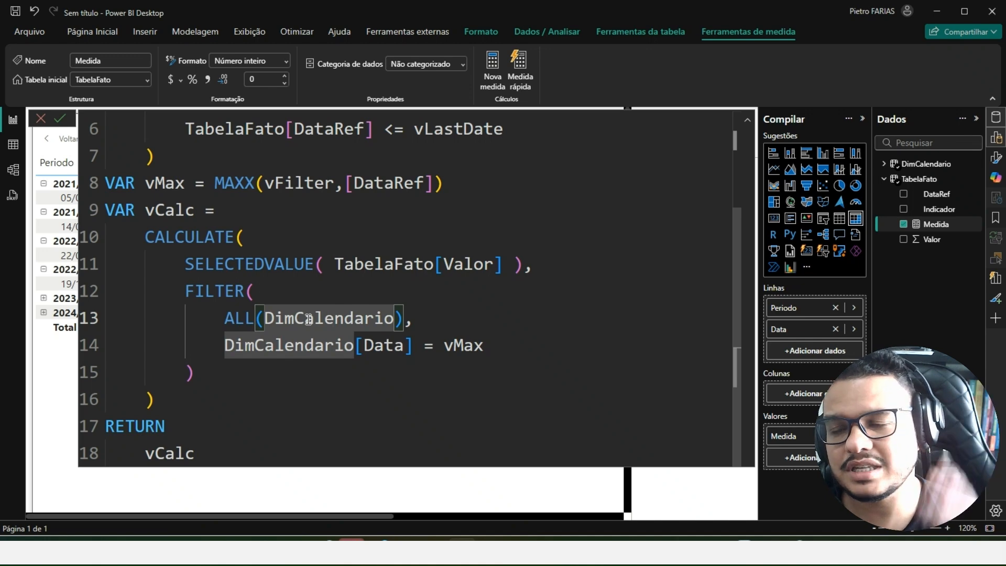
click(271, 451)
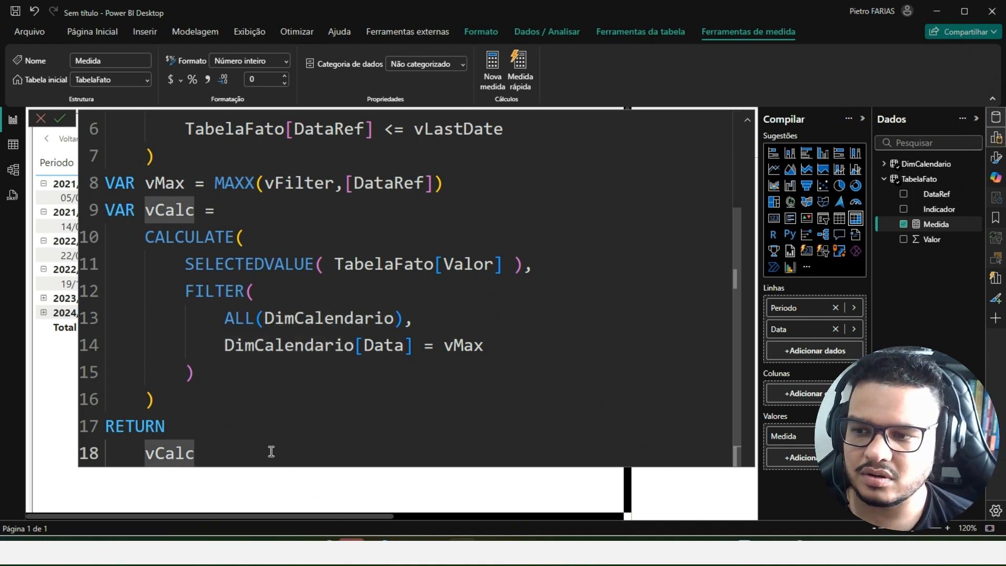
key(Return)
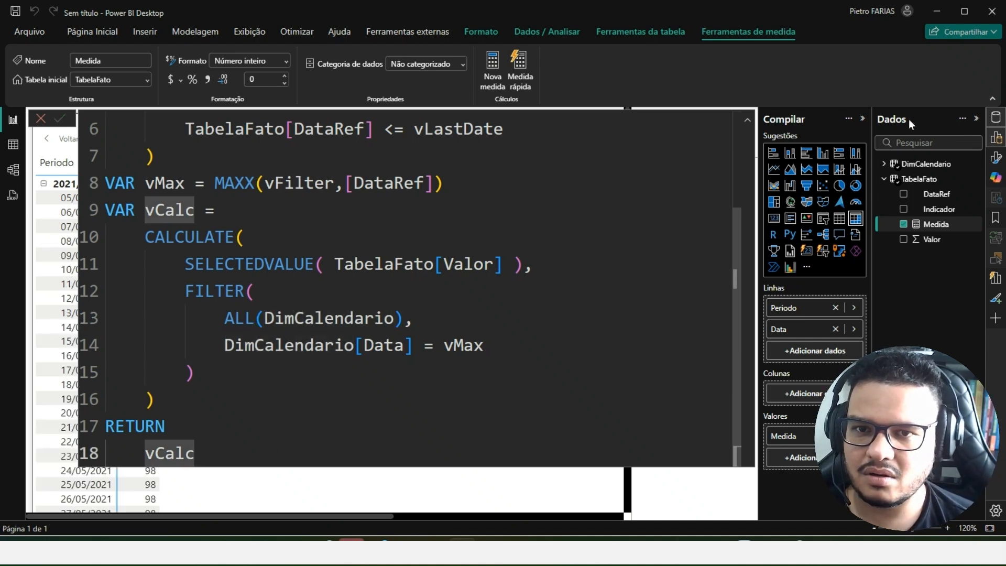
- Collapse the formula editor and the expanded 2021/05, 2021/09 and 2022/04 periods in the matrix, and re-expand 2021/09 to inspect its daily values
click(748, 120)
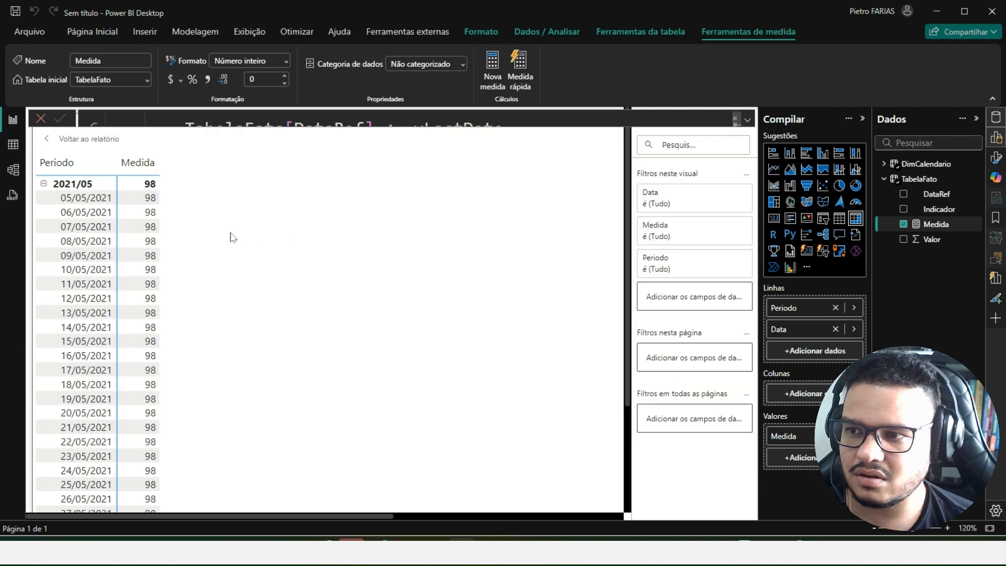
click(44, 185)
click(43, 241)
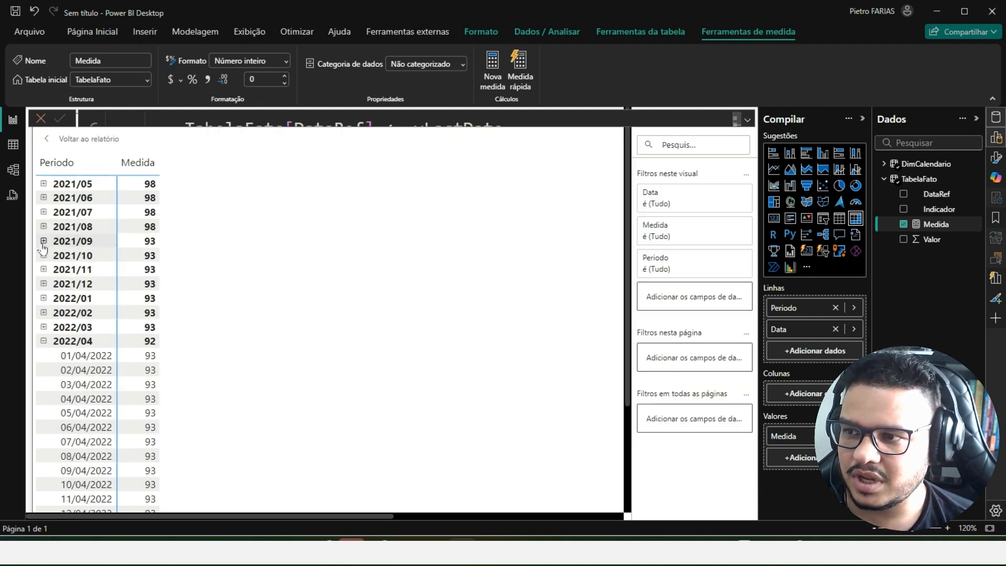
click(43, 341)
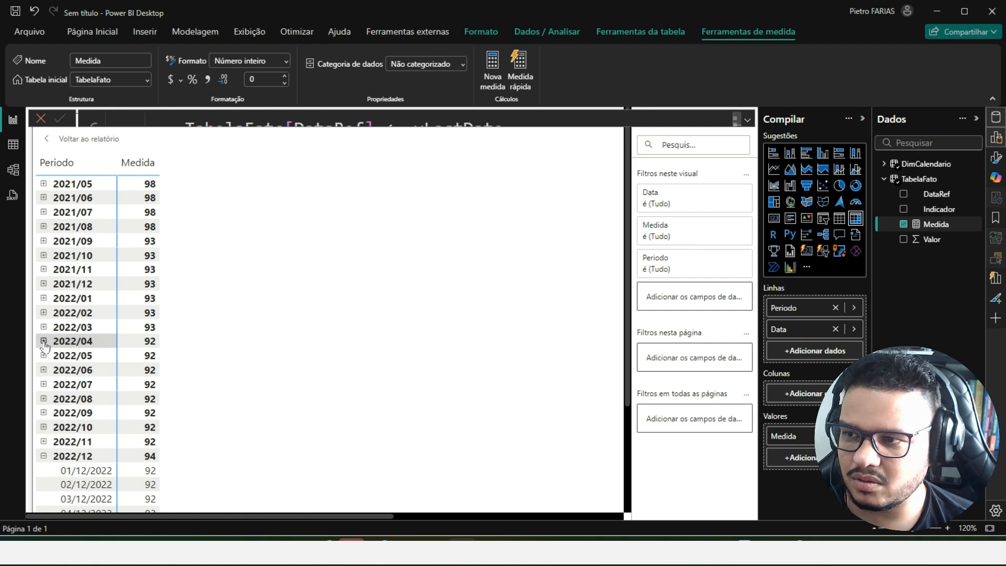
click(43, 241)
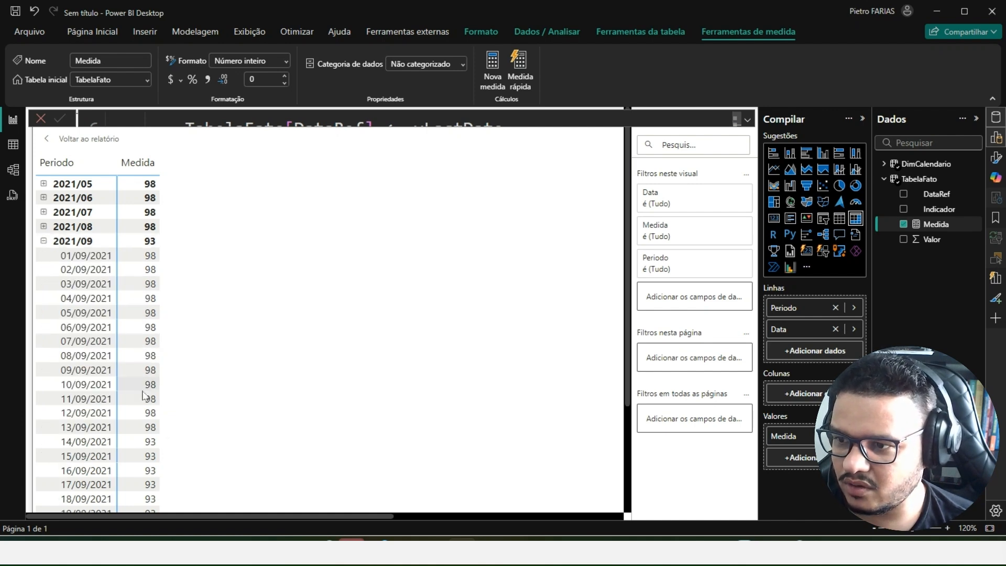
- Point out the 14/09/2021 row of the matrix with a temporary arrow and box, and clear the marks
key(ctrl+2)
drag(166, 440, 226, 418)
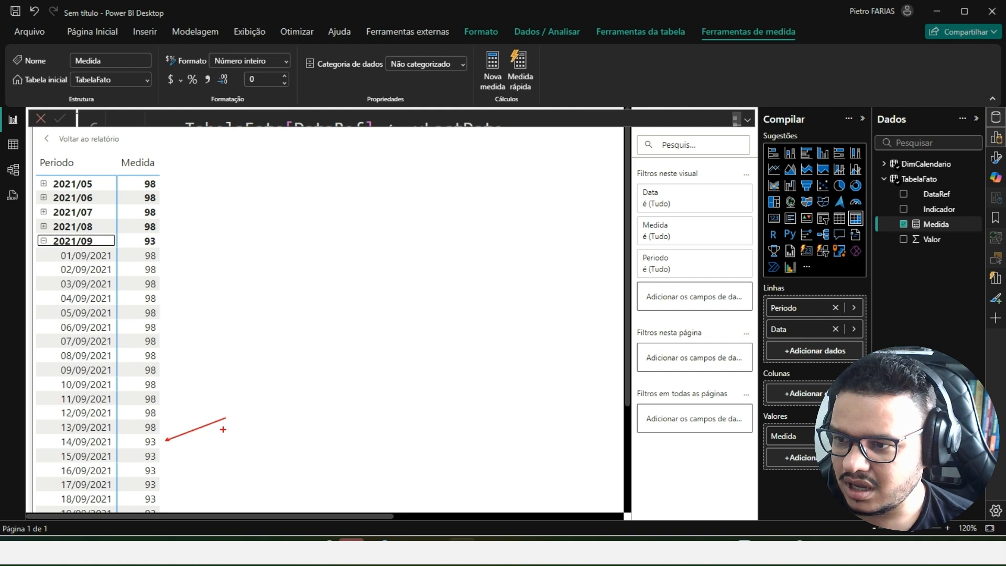
drag(69, 436, 158, 449)
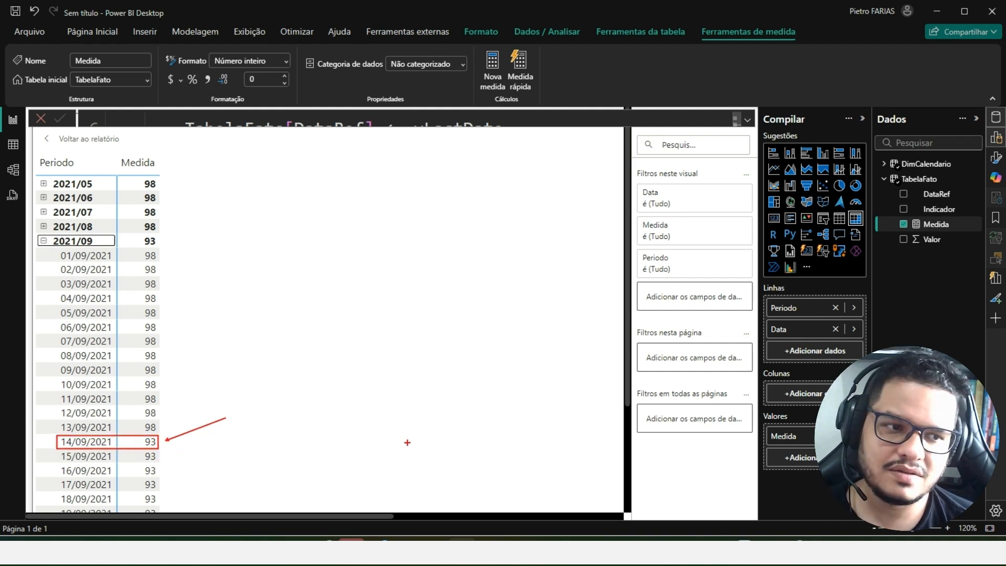
key(Escape)
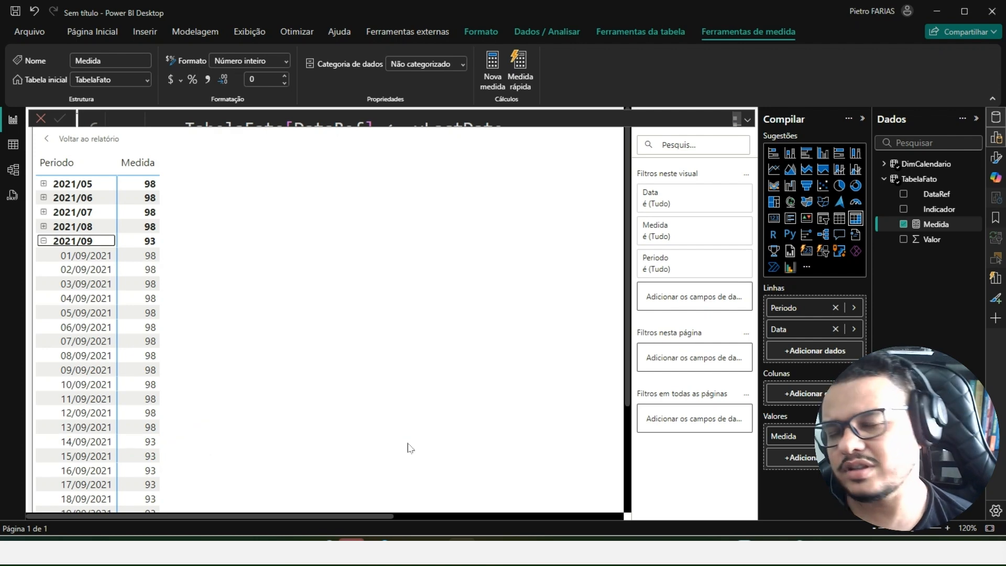